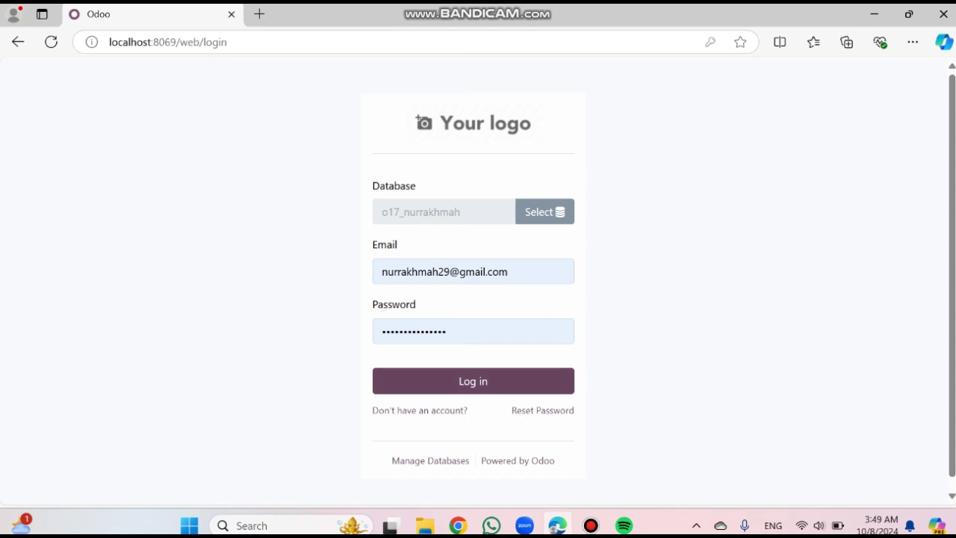
Log in as admin and open General Settings, scrolled down to Developer Tools
key("Return")
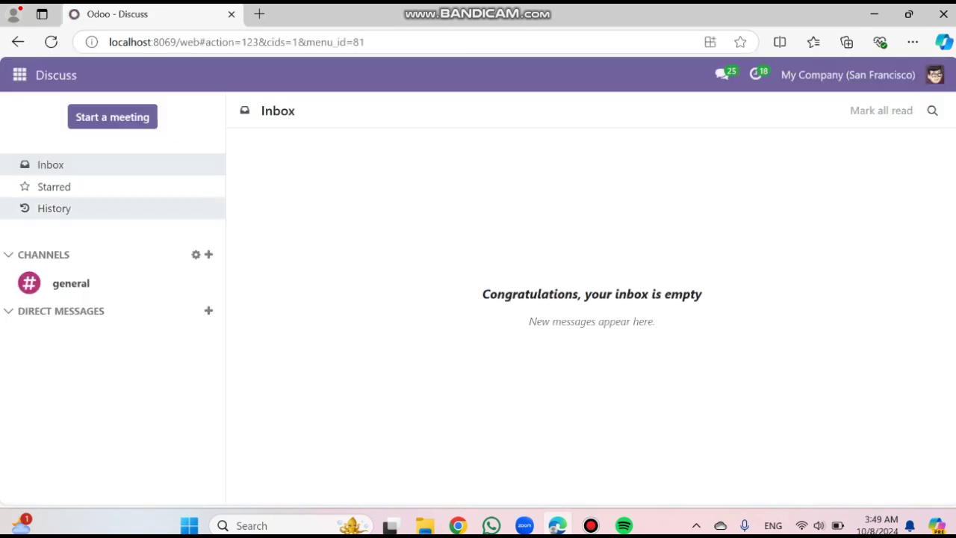
left_click(20, 74)
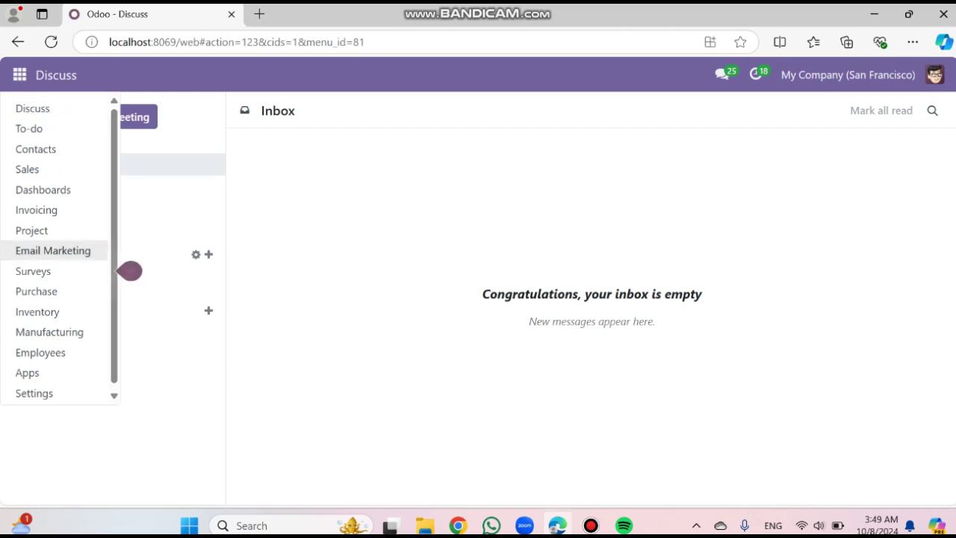
key("Return")
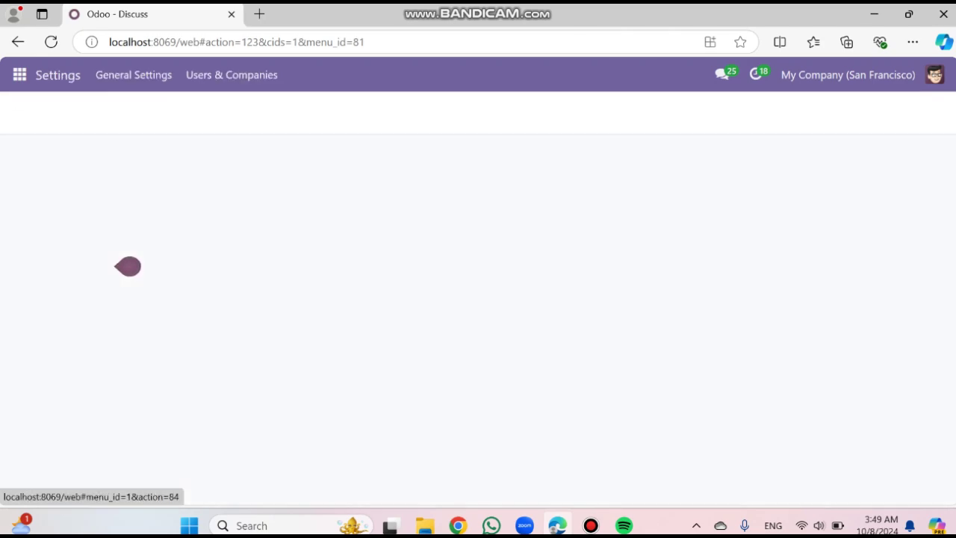
scroll(540, 322, "down", 20)
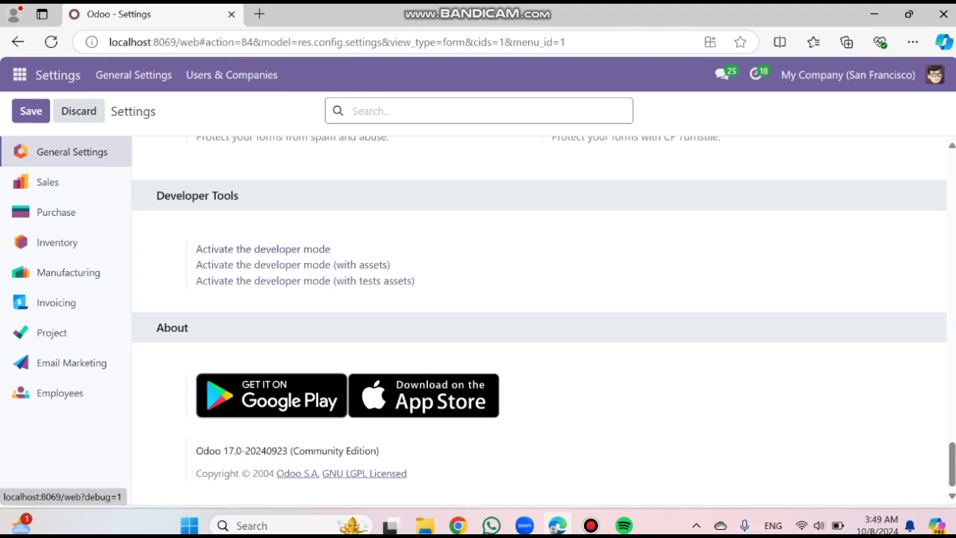
Activate developer mode, then open the Users list under Users & Companies
left_click(263, 249)
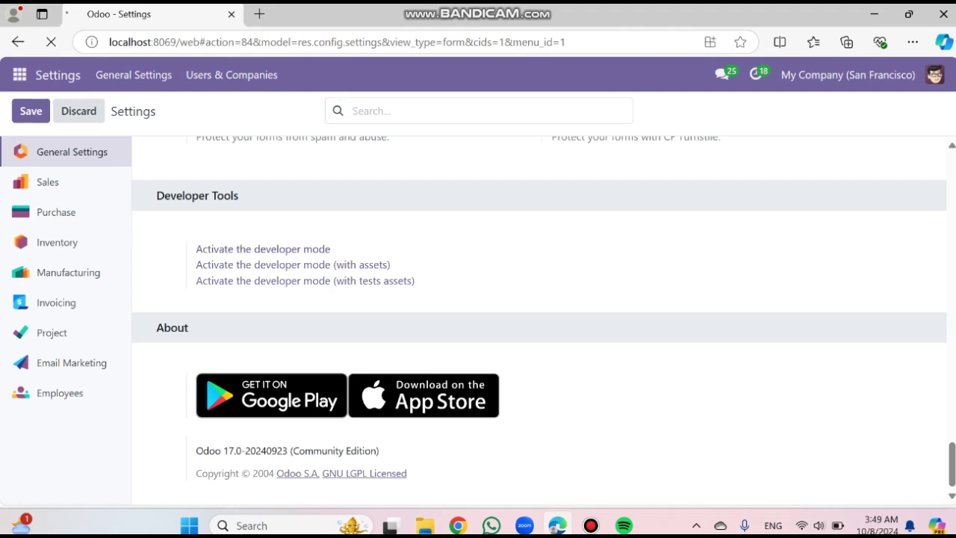
left_click(20, 75)
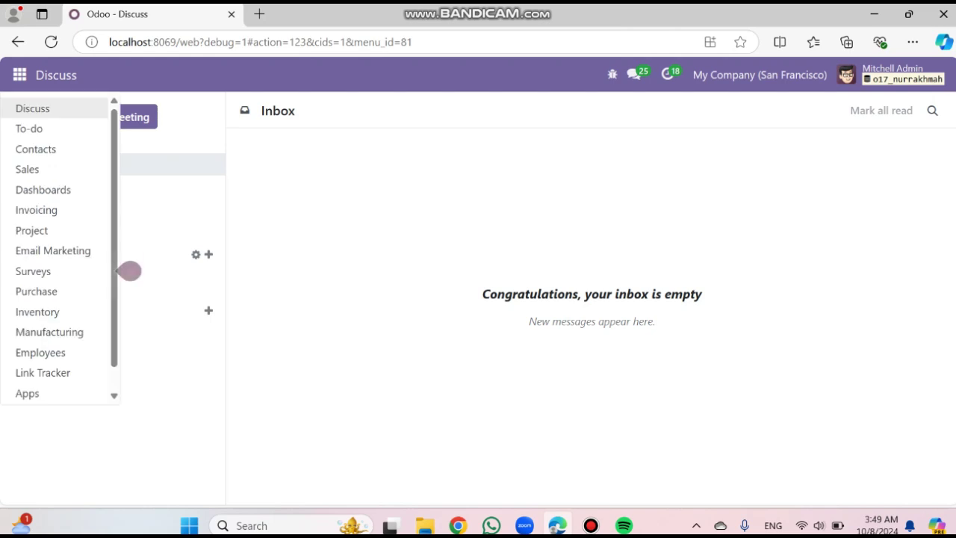
scroll(45, 311, "down", 1)
left_click(34, 388)
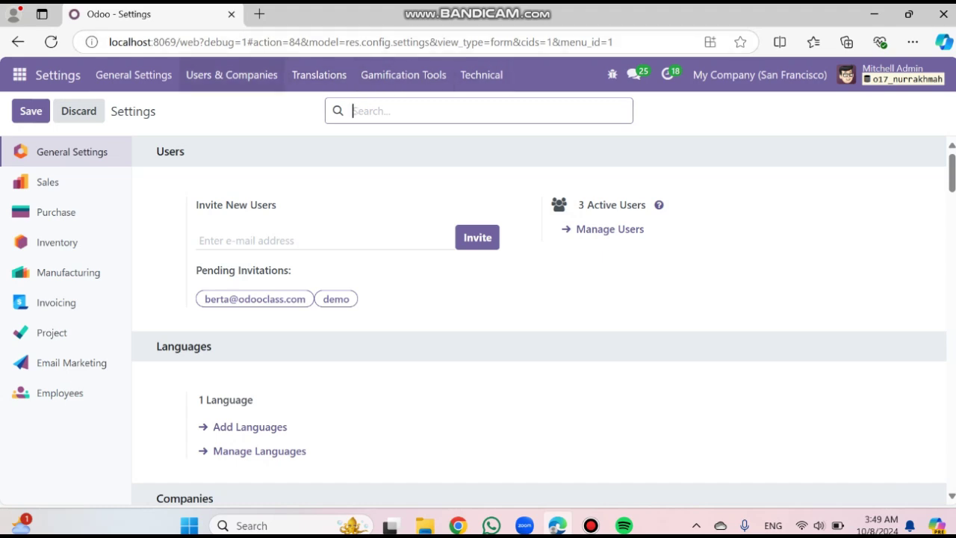
left_click(232, 74)
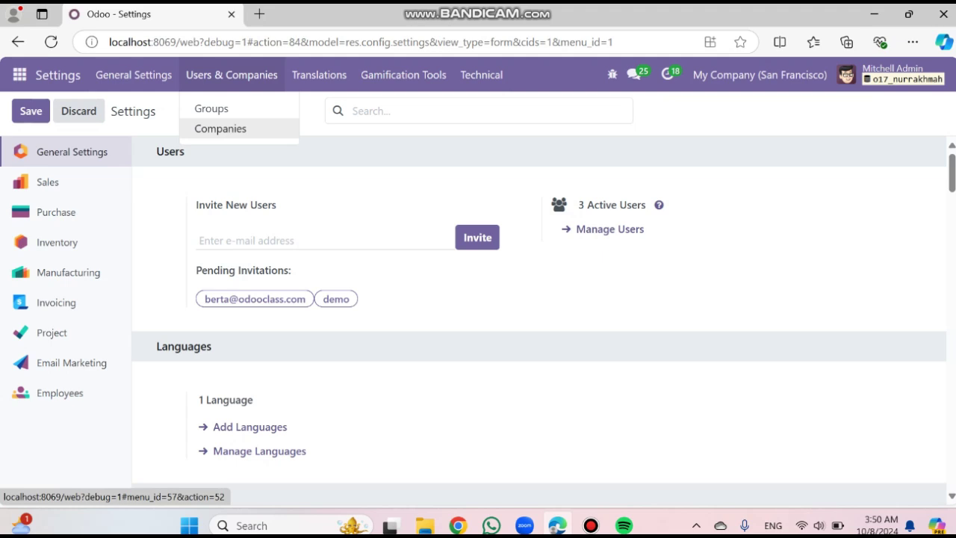
left_click(221, 128)
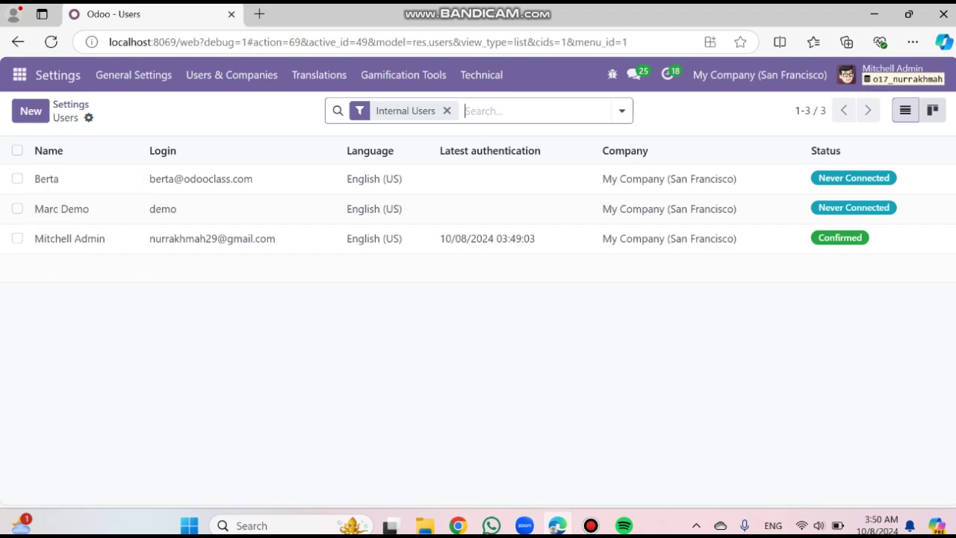
Start a user import and upload 'import users invoice' from the Documents folder
left_click(88, 118)
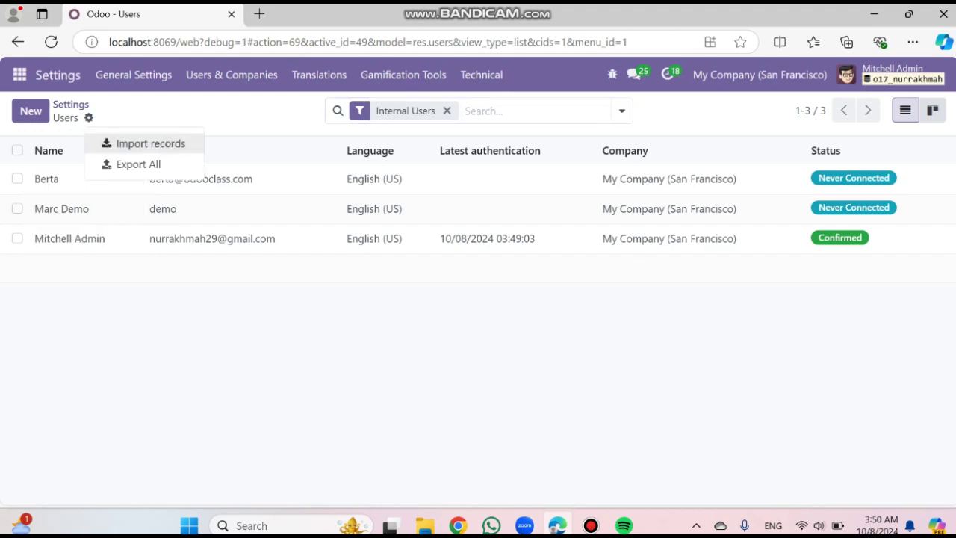
left_click(150, 143)
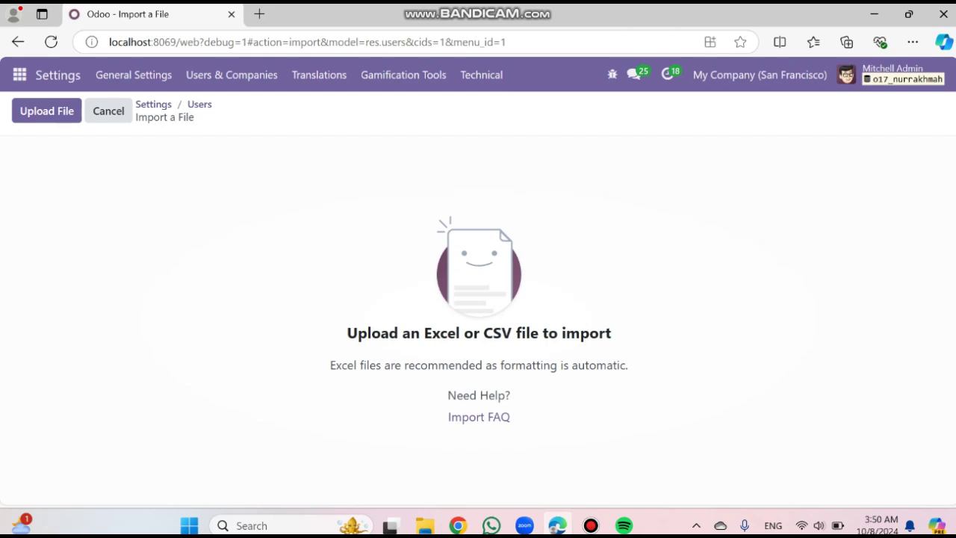
left_click(47, 111)
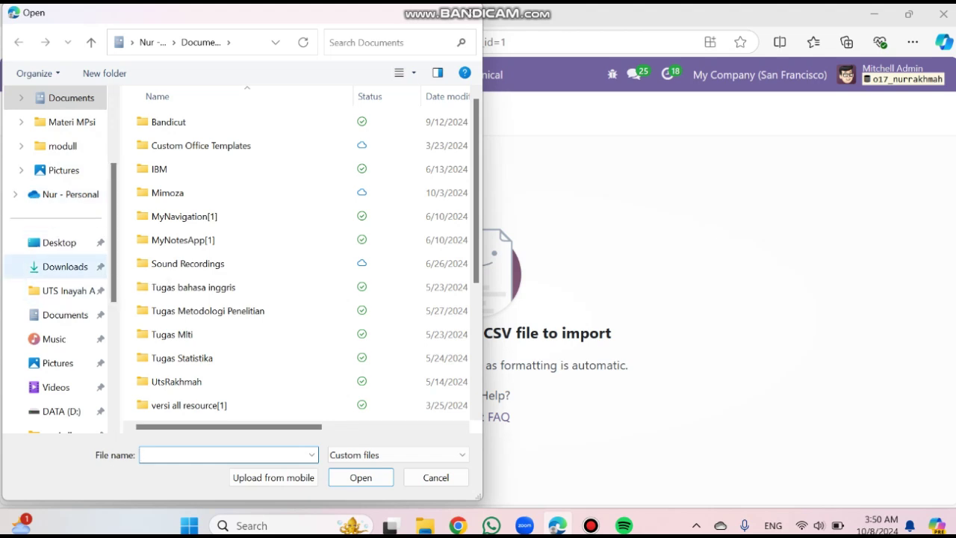
scroll(59, 266, "down", 1)
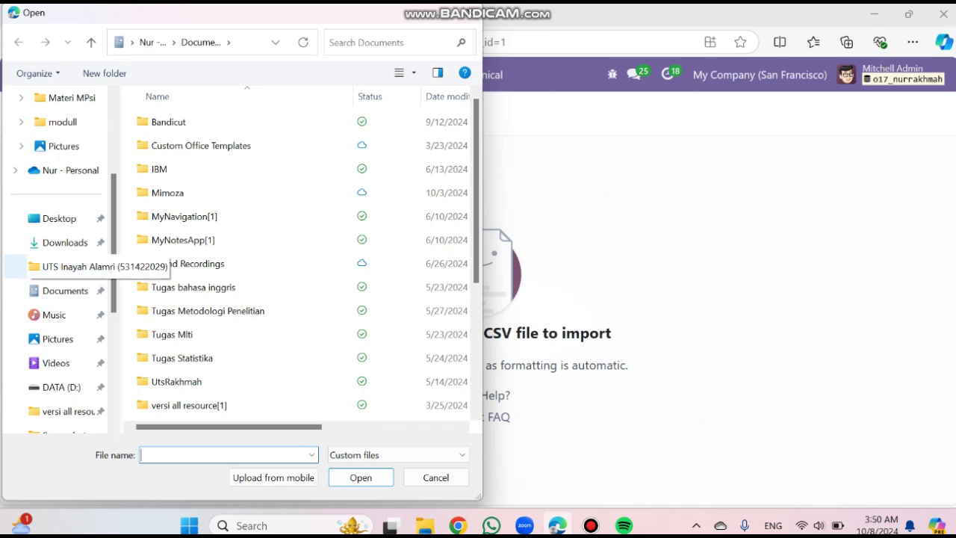
left_click(65, 242)
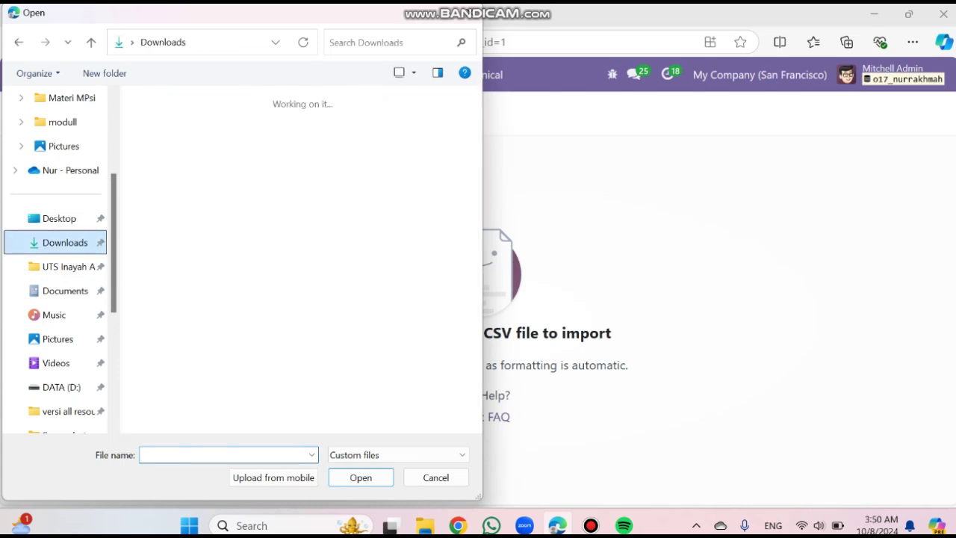
scroll(225, 329, "down", 2)
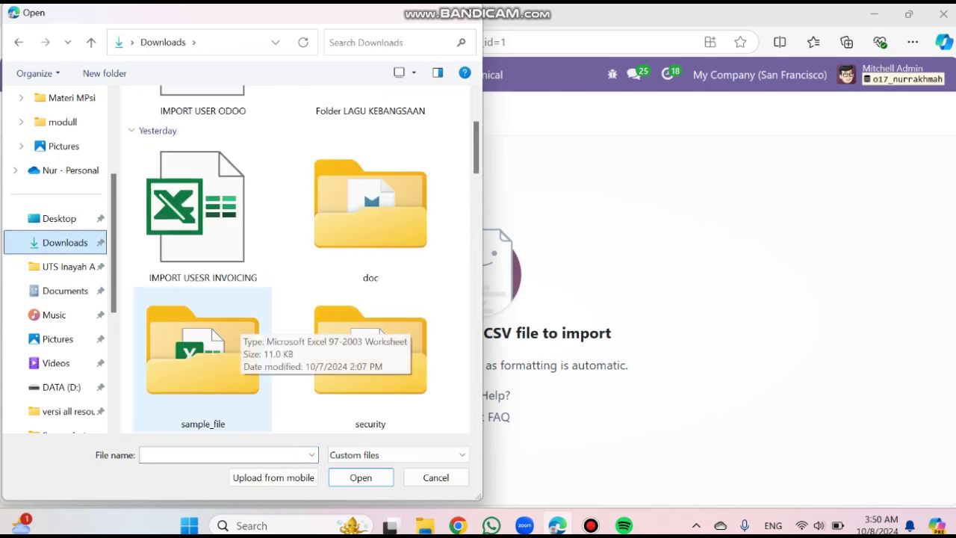
left_click(65, 291)
scroll(224, 310, "down", 3)
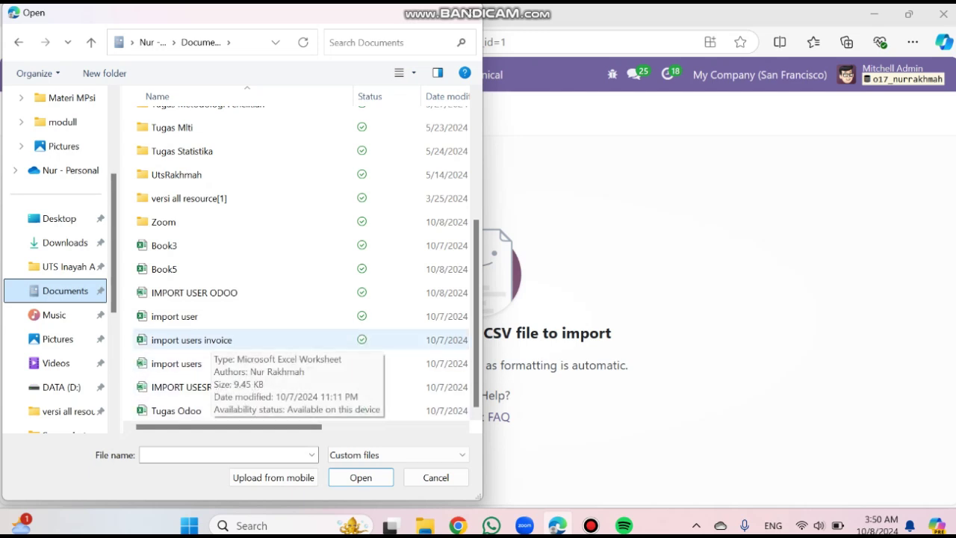
double_click(209, 340)
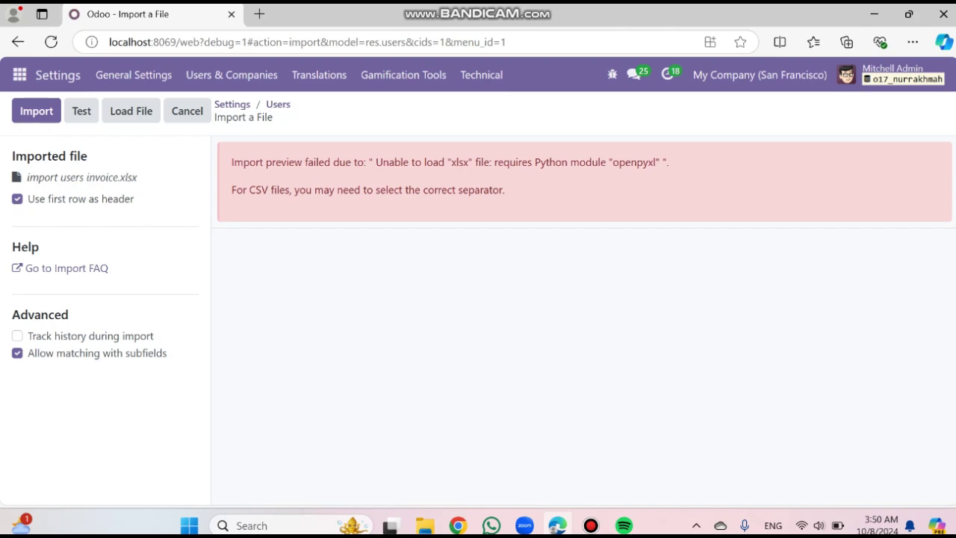
Launch Microsoft Excel from the desktop and create a blank workbook, Book1
left_click(874, 14)
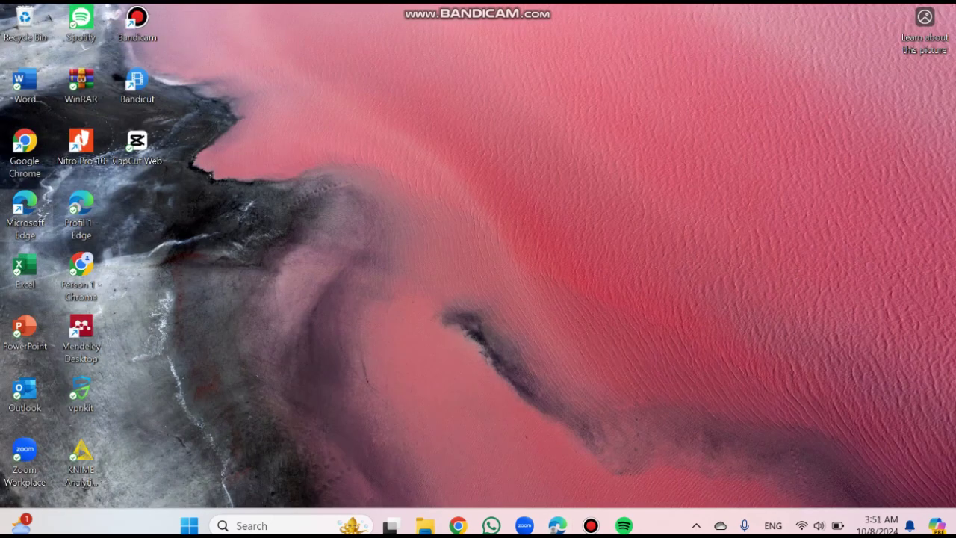
double_click(24, 269)
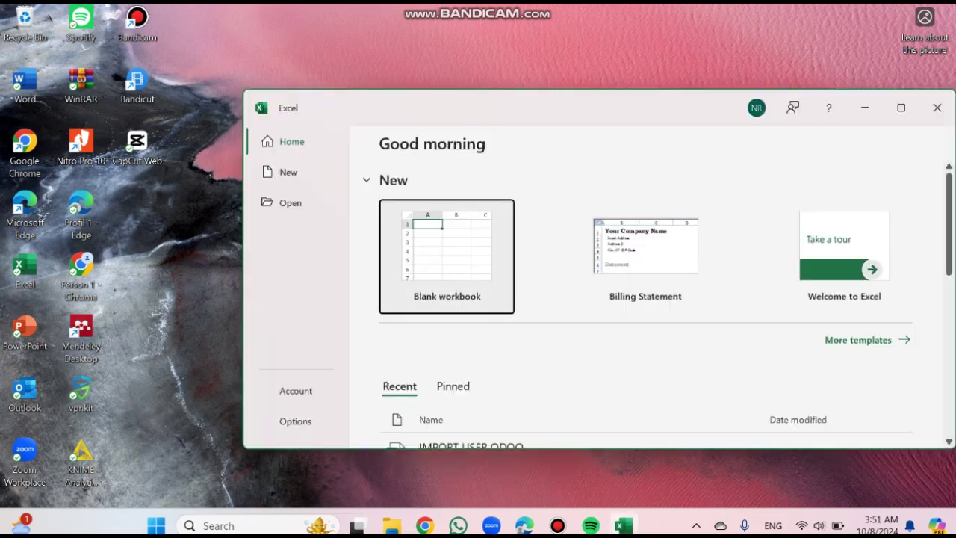
double_click(433, 260)
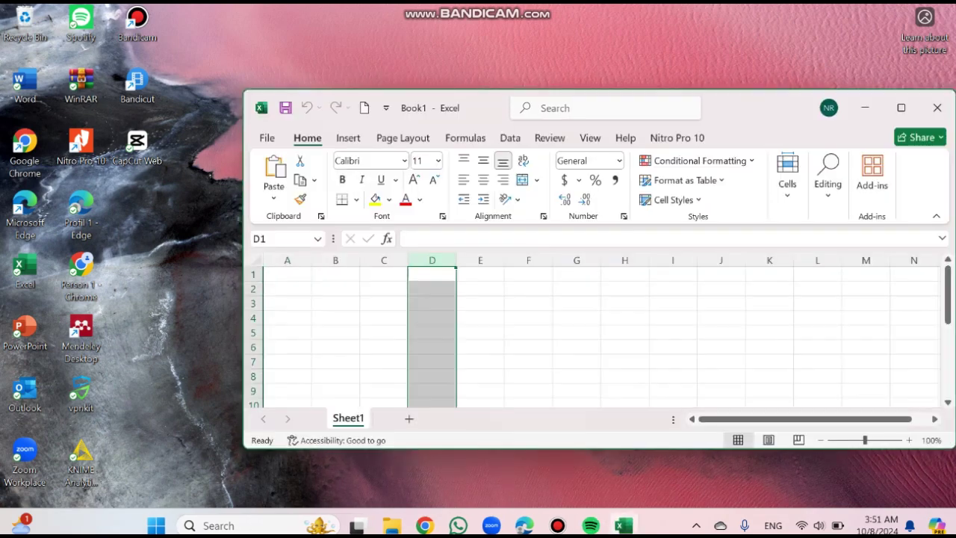
Cancel saving Book1 as .xlsx, minimize Excel and return to the Odoo import page
key("ctrl+s")
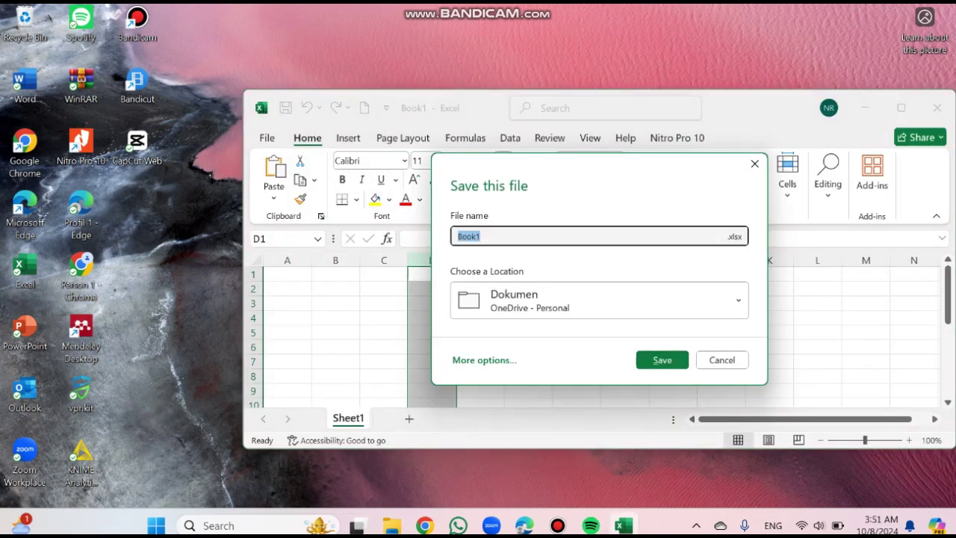
left_click(734, 236)
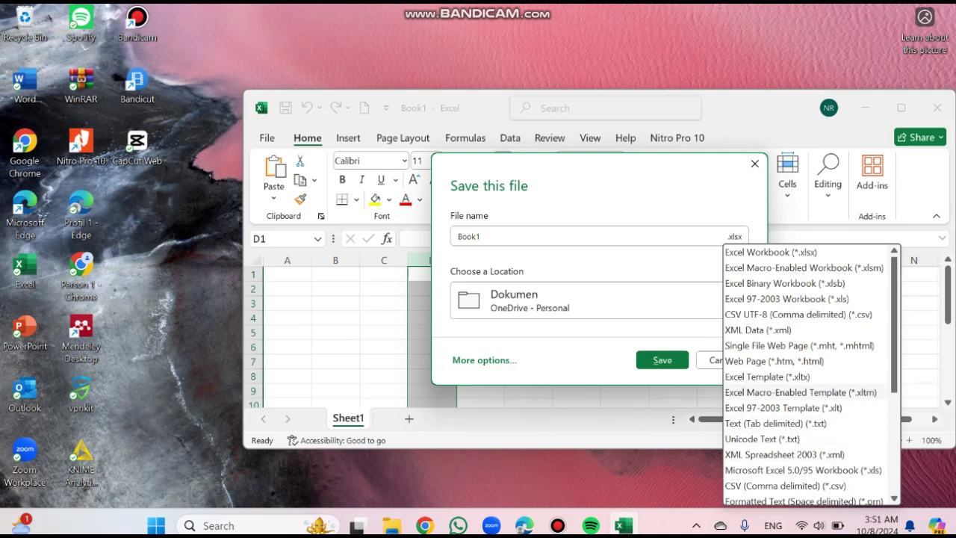
left_click(735, 237)
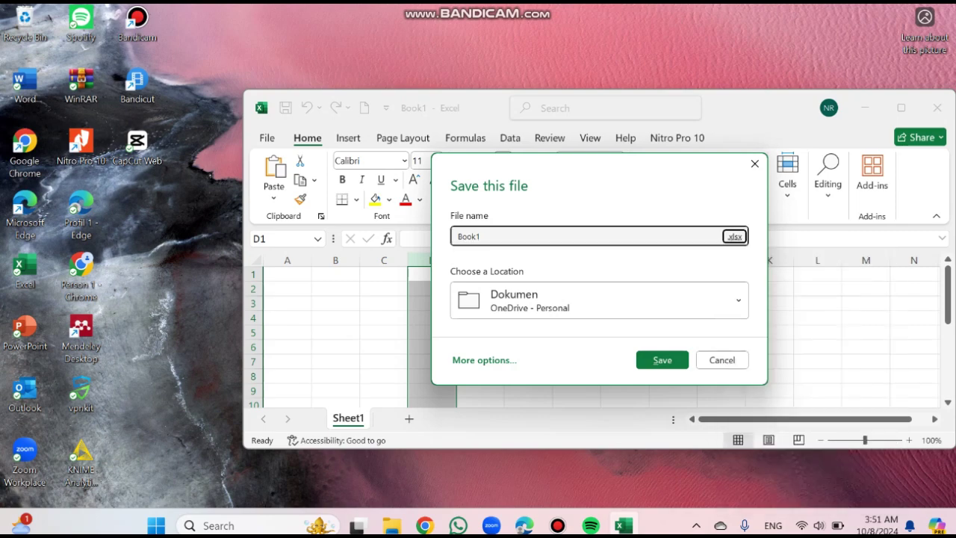
left_click(722, 360)
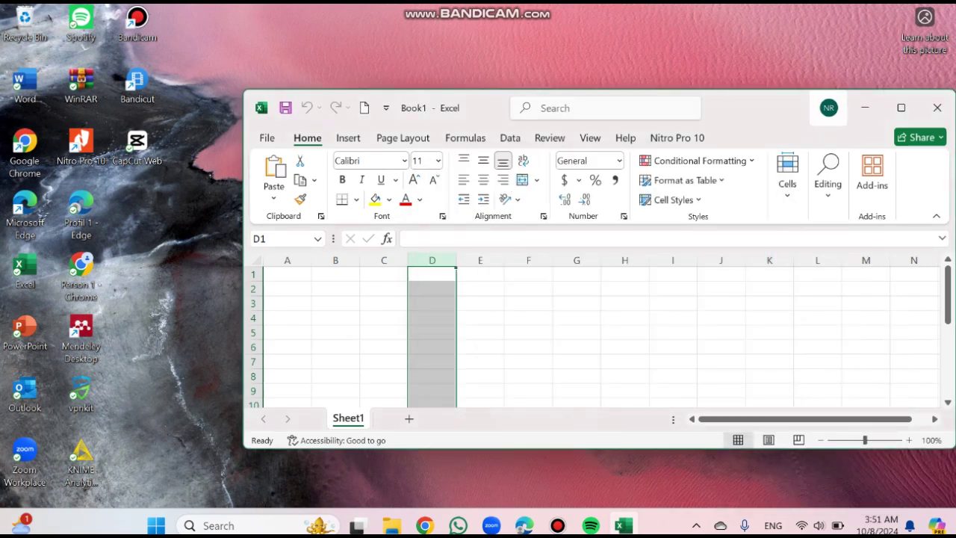
left_click(623, 525)
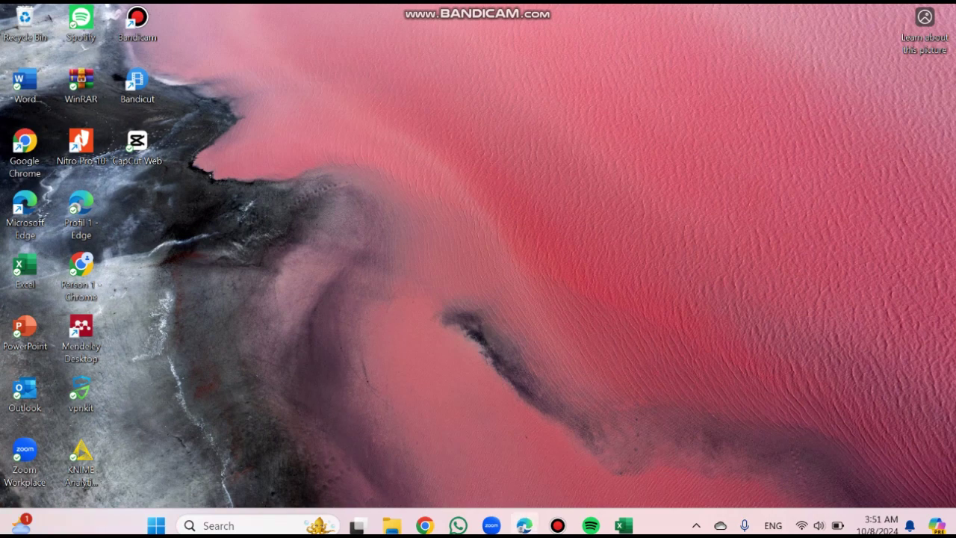
left_click(525, 525)
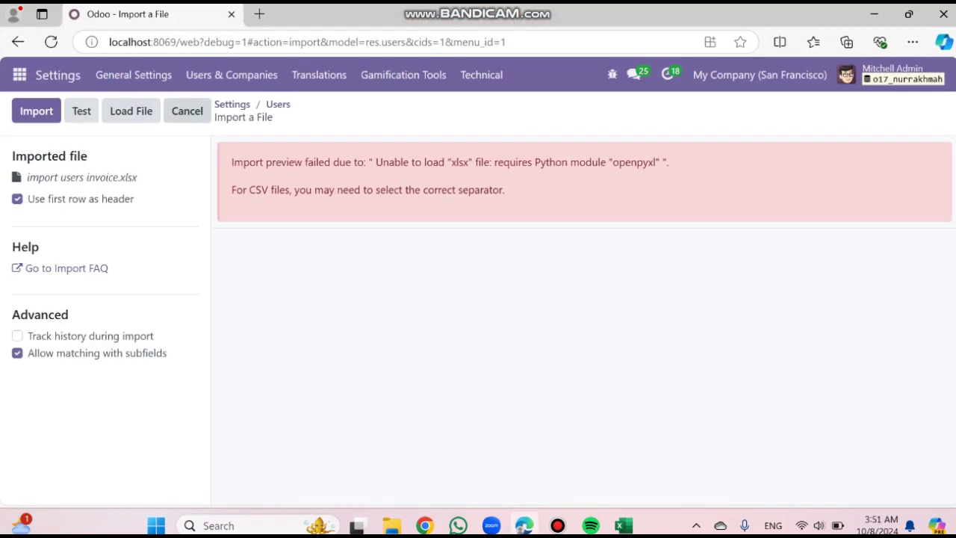
Restart the user import and load IMPORT USER ODOO.xls from the Downloads folder
left_click(187, 110)
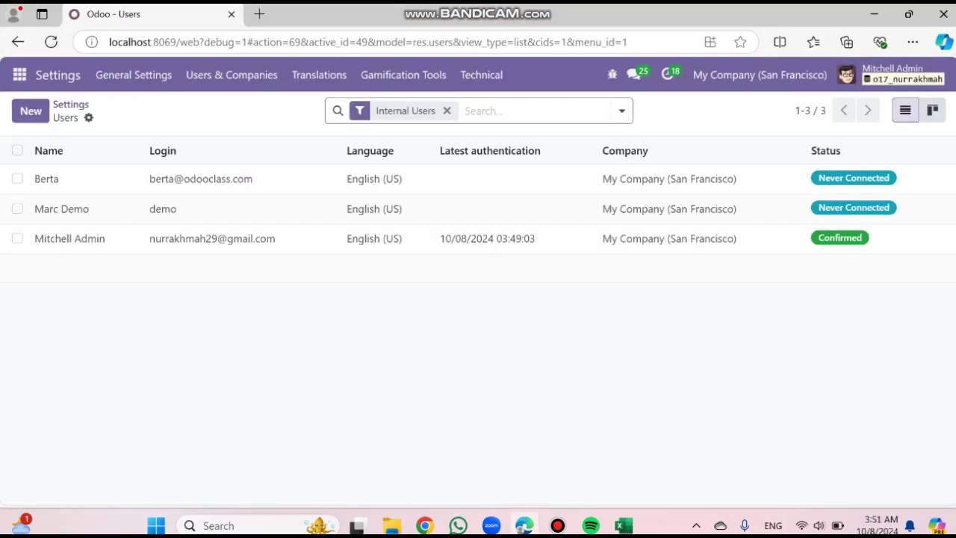
left_click(88, 117)
left_click(139, 143)
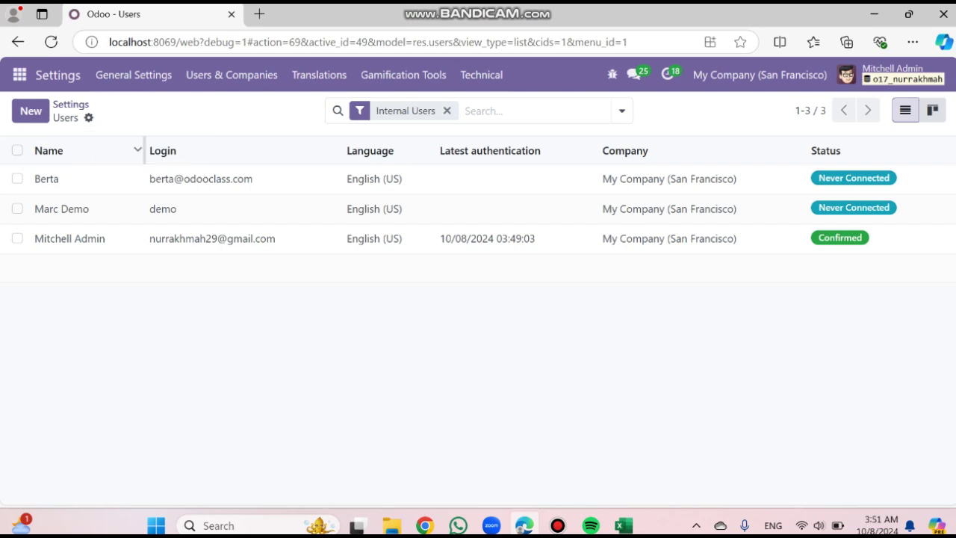
left_click(46, 111)
left_click(65, 266)
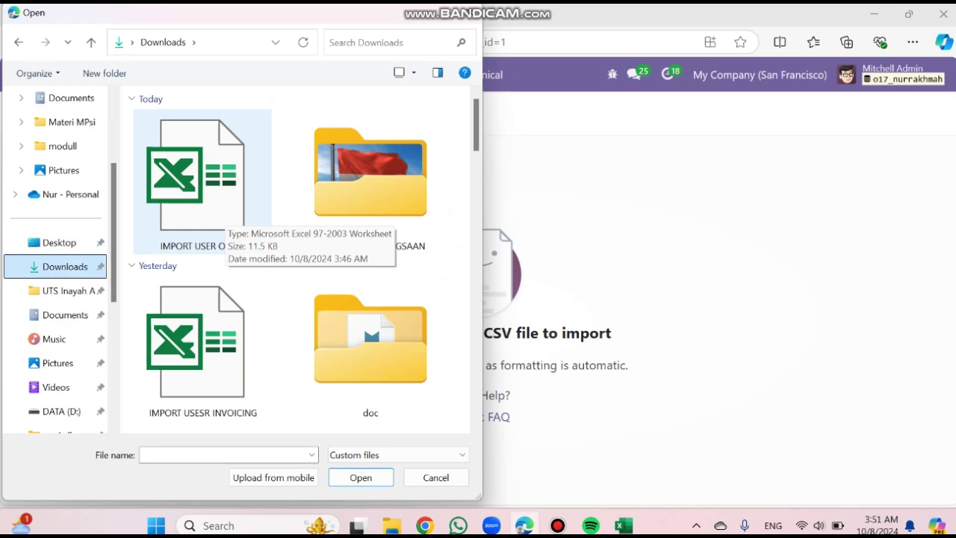
double_click(217, 219)
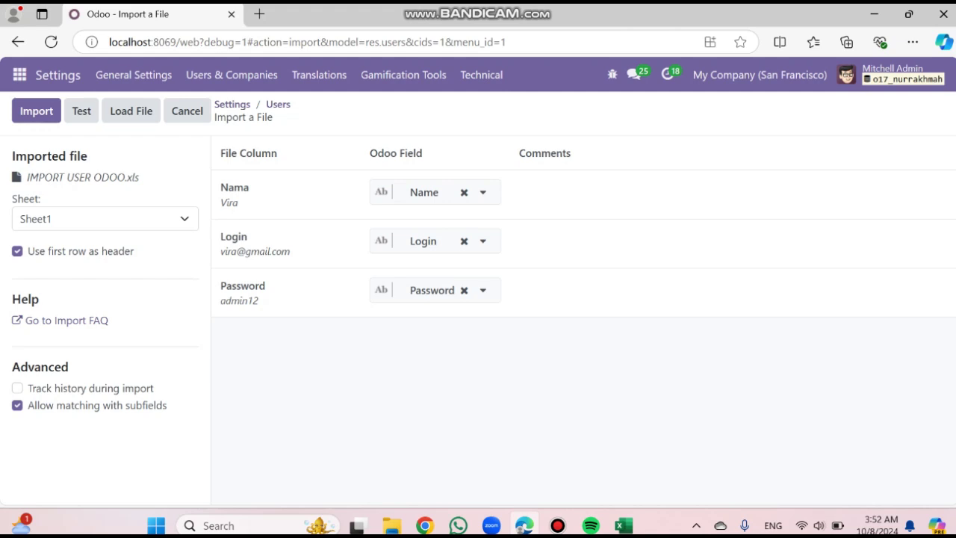
Map the Login column to the Email field and test the import
left_click(483, 241)
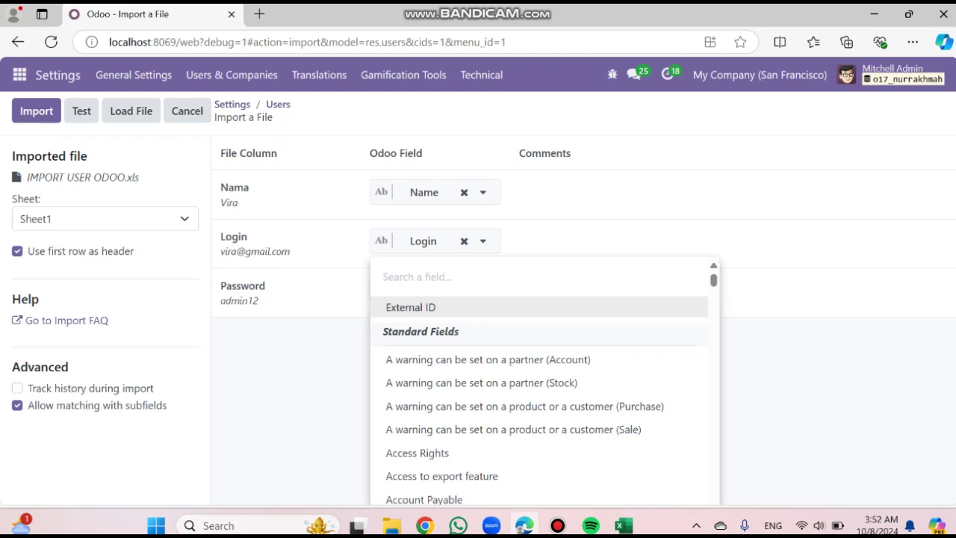
type("email")
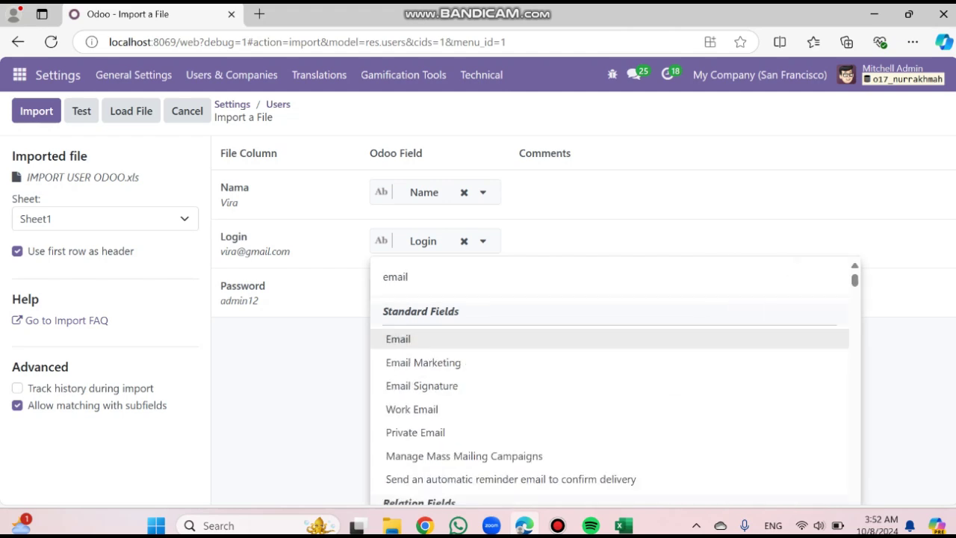
left_click(399, 339)
left_click(81, 110)
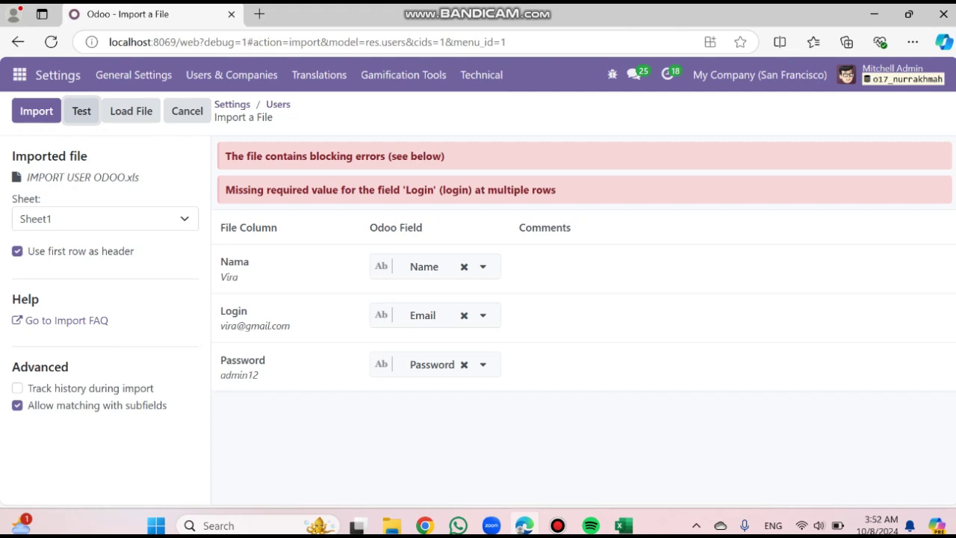
Map the Login column back to Login and rerun the test until everything is valid
left_click(482, 315)
type("logi")
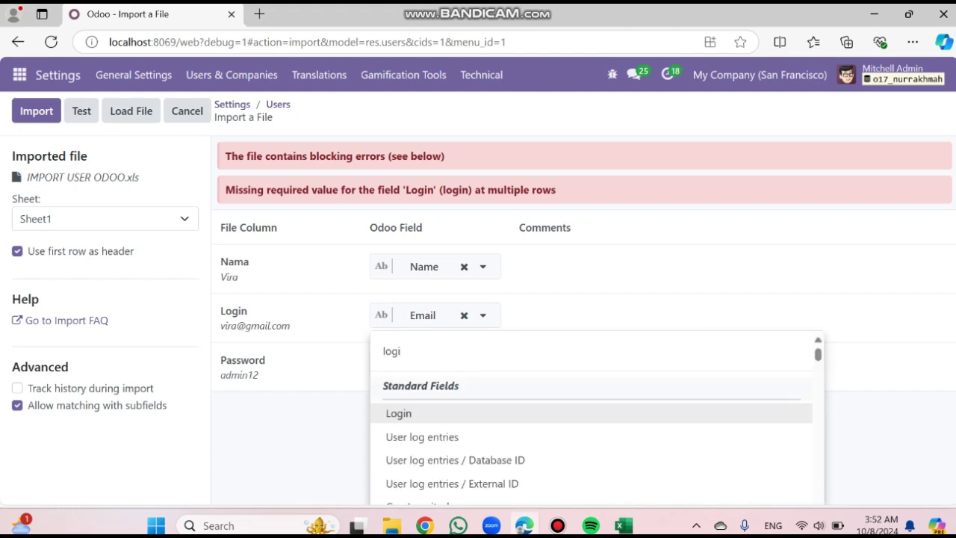
left_click(399, 413)
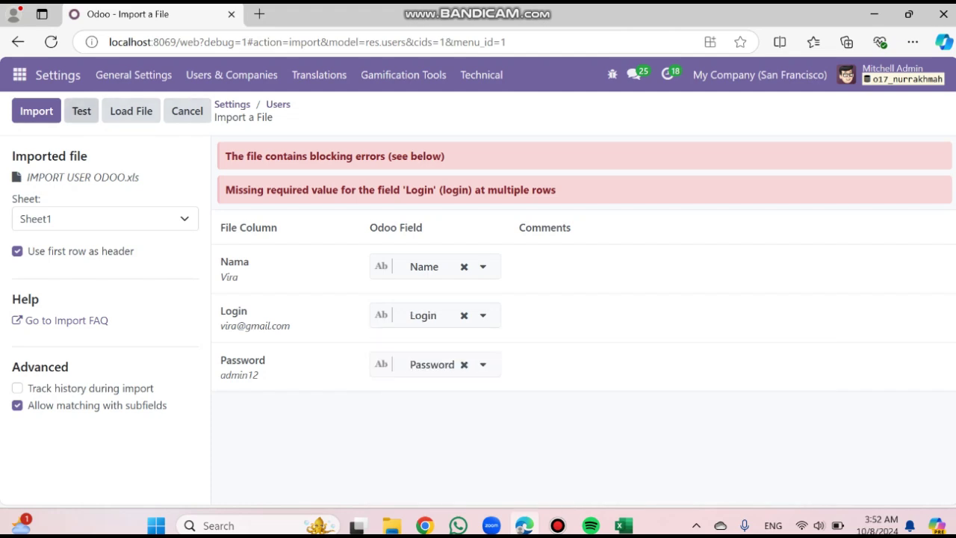
left_click(82, 111)
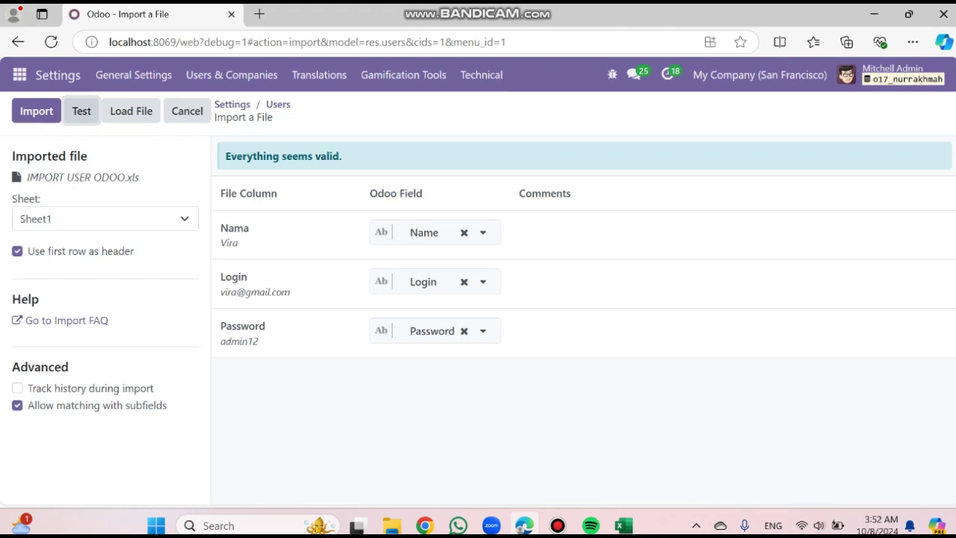
Import the users and open the newly imported user's record, briefly checking Excel's start page
left_click(36, 111)
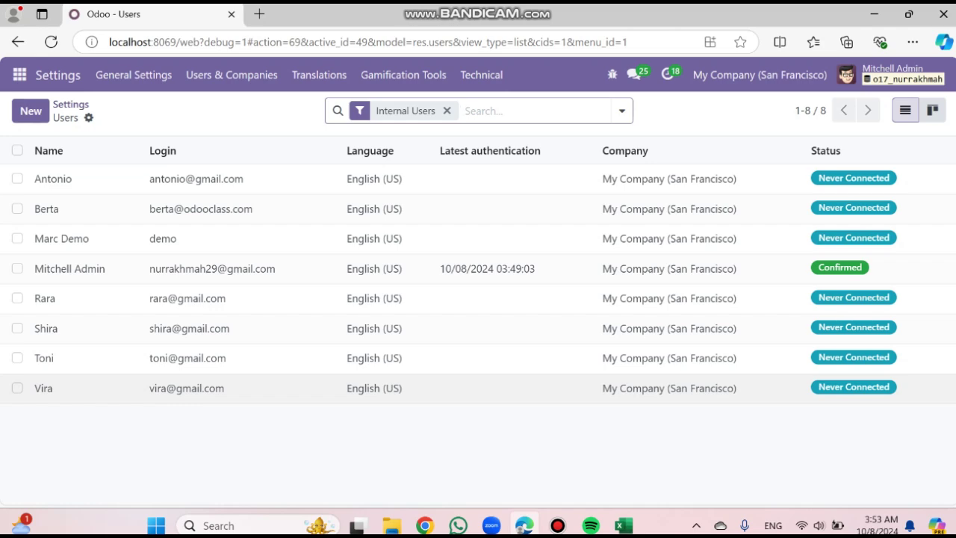
left_click(75, 388)
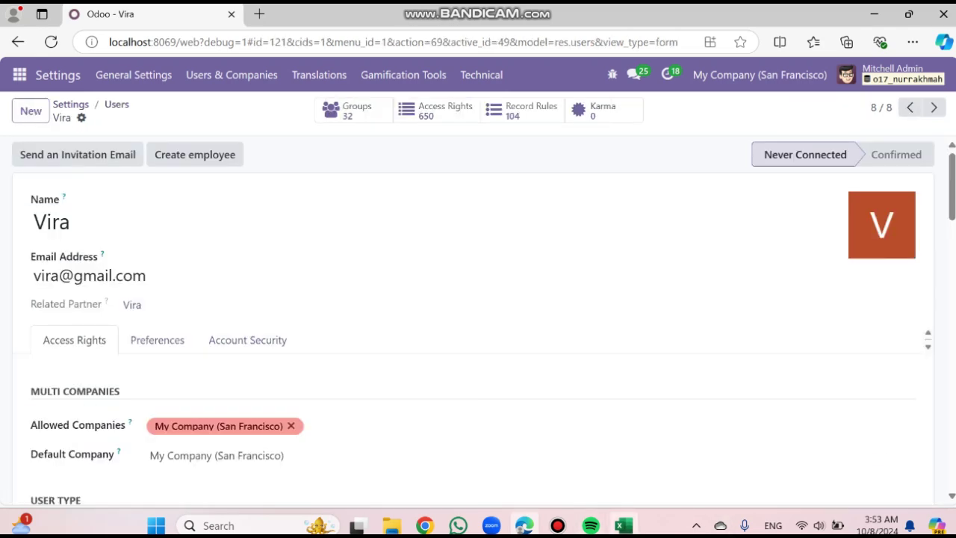
mouse_move(623, 526)
left_click(620, 452)
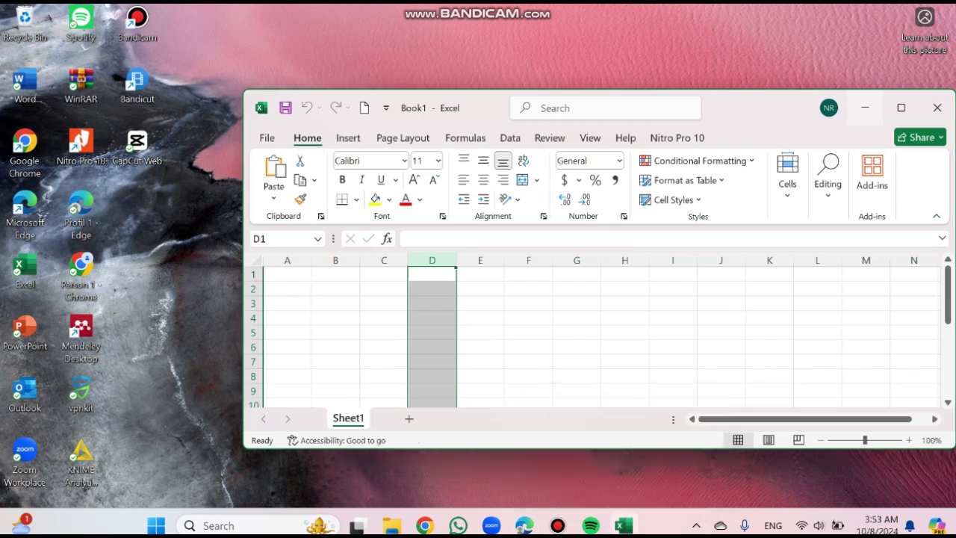
left_click(267, 138)
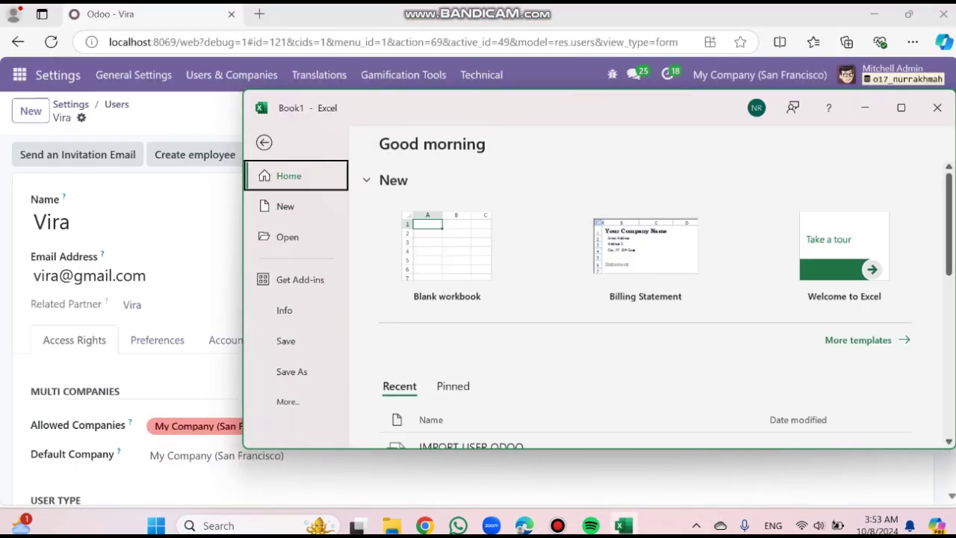
scroll(650, 313, "down", 3)
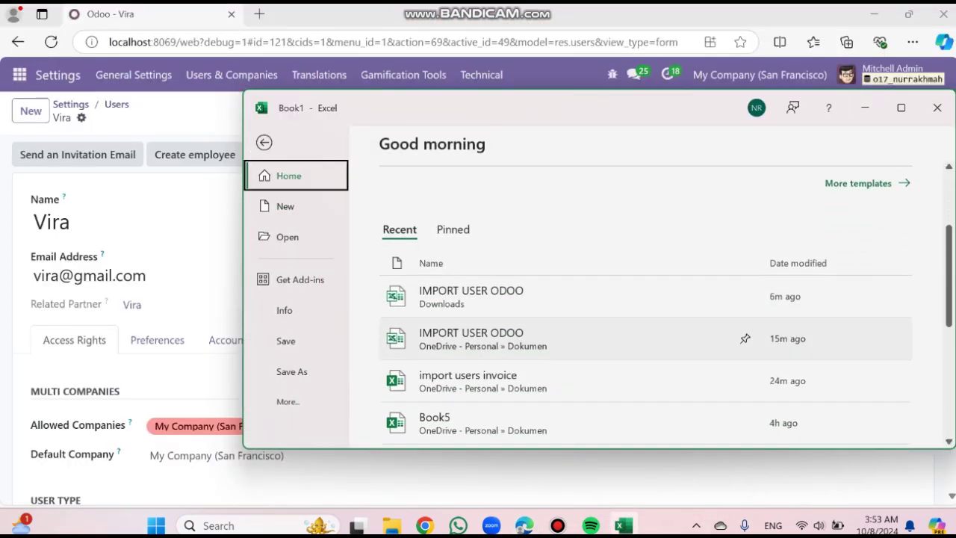
left_click(865, 108)
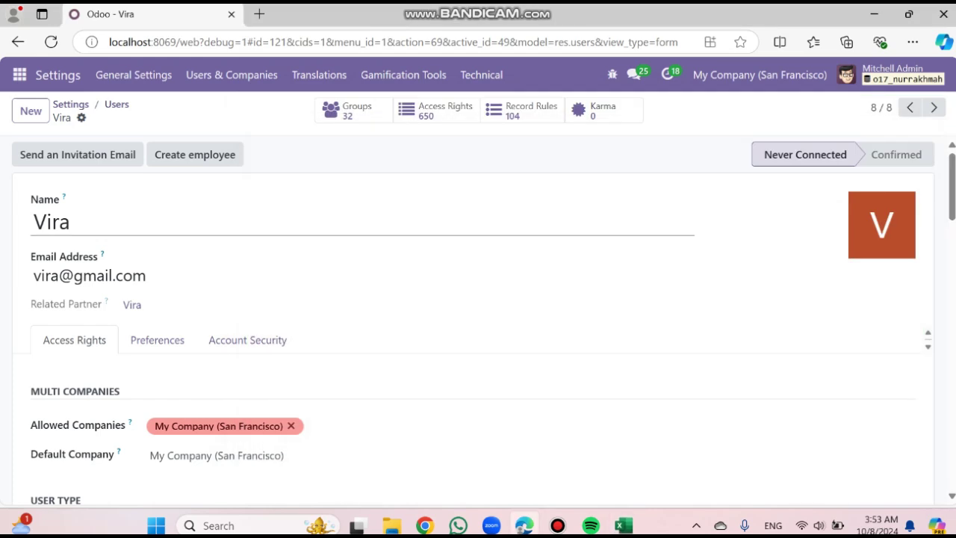
Clear the user's Sales, Project and Inventory access levels
scroll(479, 321, "down", 1)
scroll(478, 322, "down", 2)
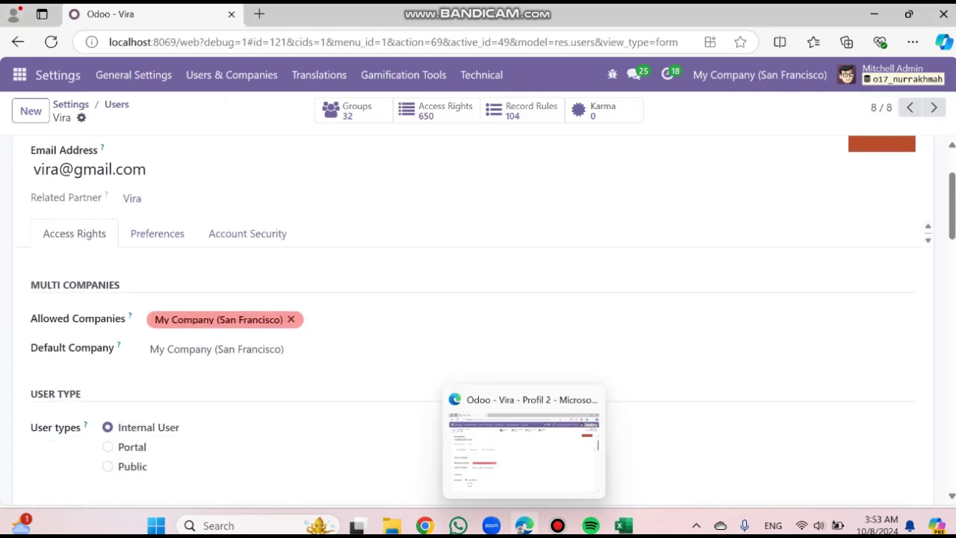
left_click(391, 525)
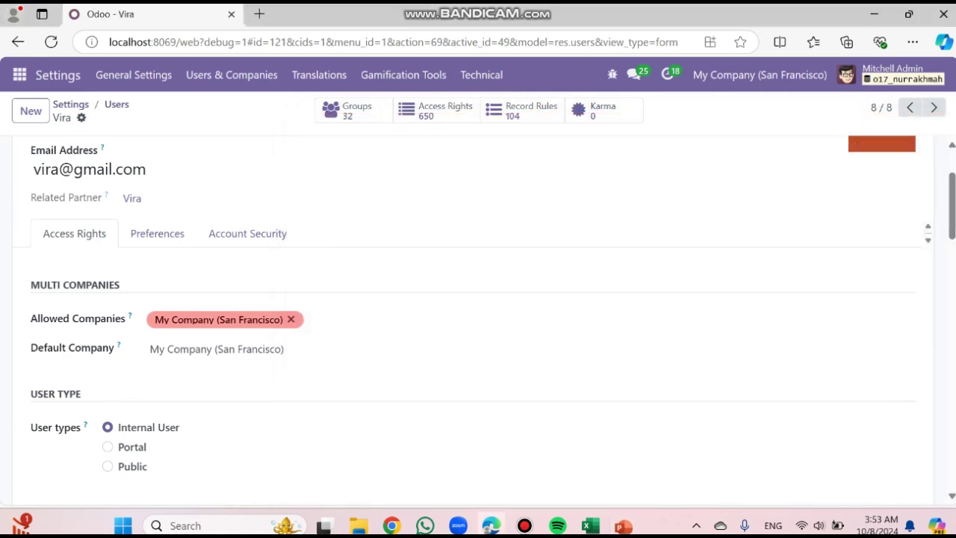
scroll(478, 322, "down", 6)
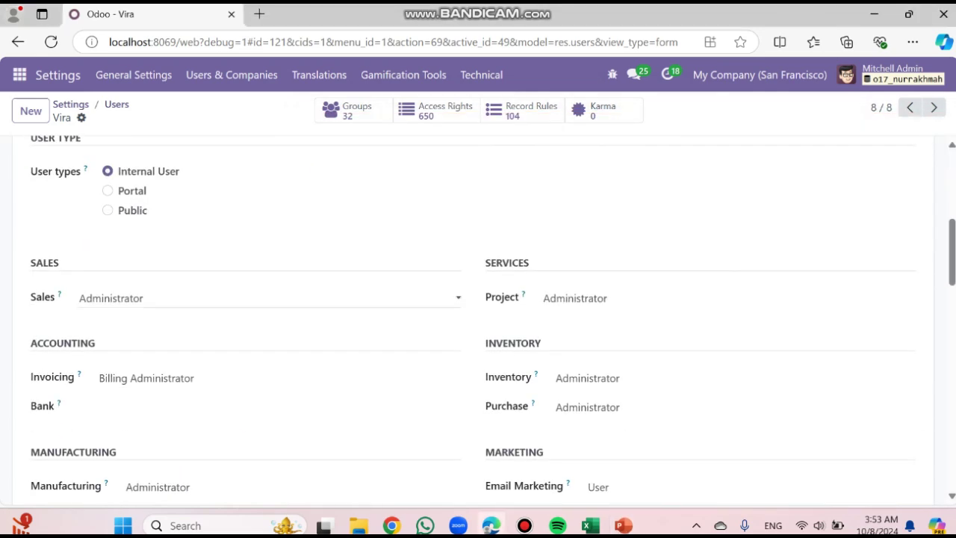
scroll(225, 299, "down", 1)
left_click(224, 270)
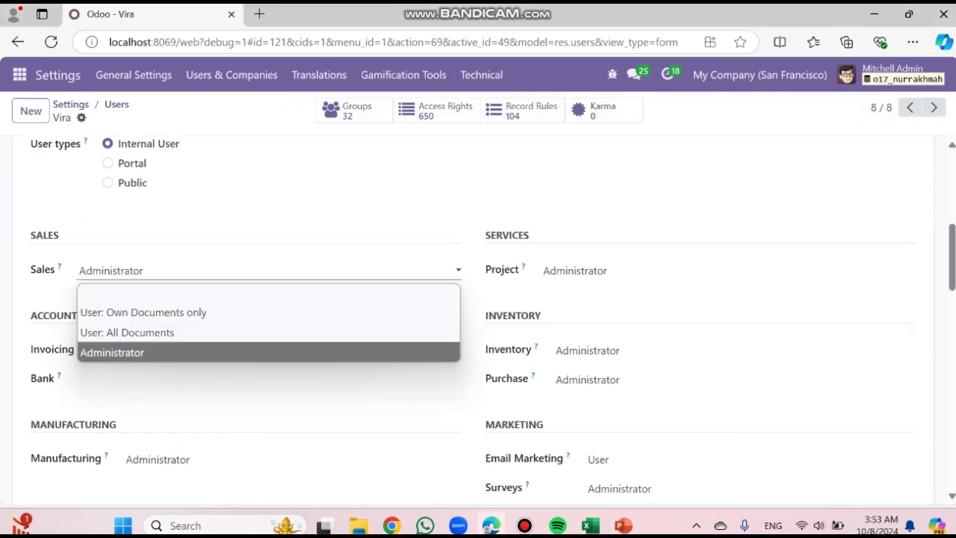
scroll(224, 270, "down", 1)
left_click(194, 226)
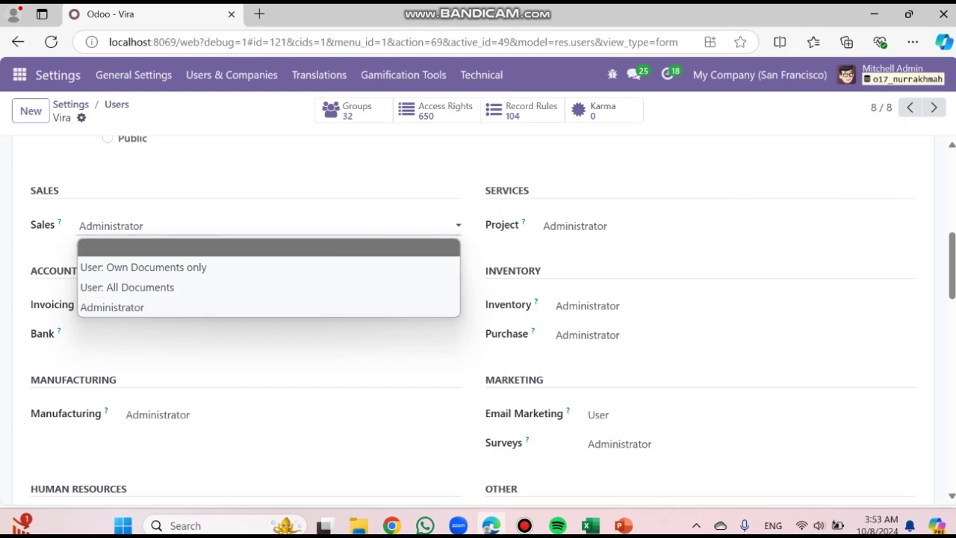
left_click(195, 247)
left_click(673, 226)
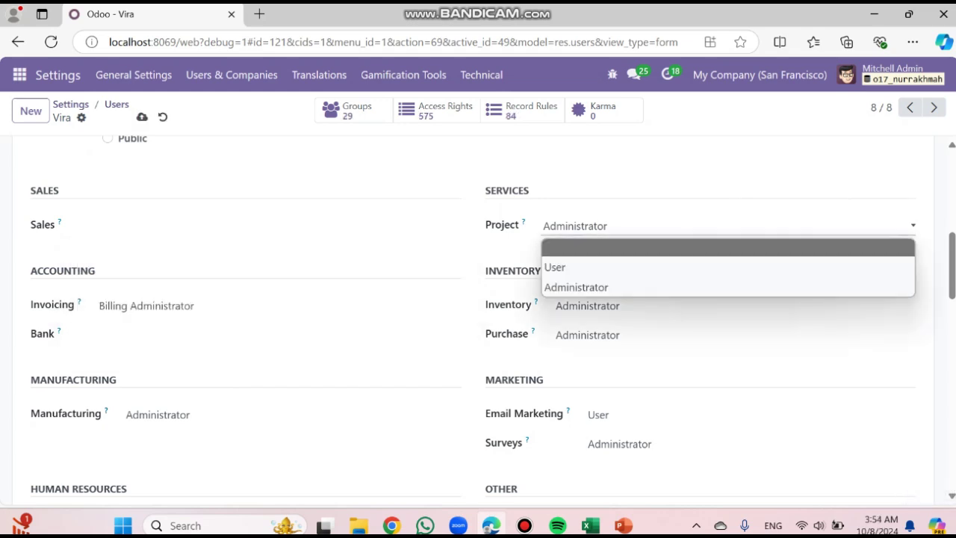
left_click(724, 248)
scroll(725, 247, "down", 1)
left_click(673, 227)
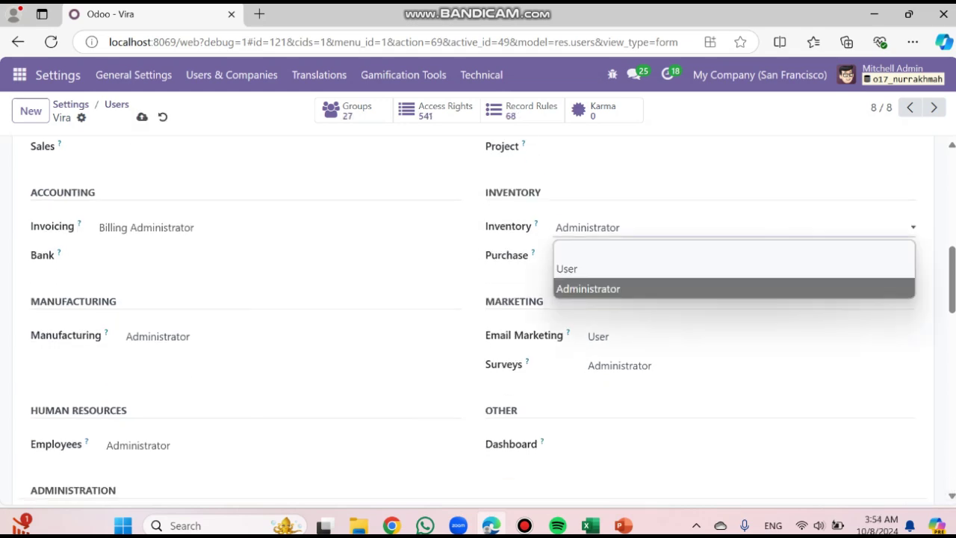
left_click(725, 247)
Clear the user's Purchase, Surveys, Email Marketing and Manufacturing access
left_click(695, 256)
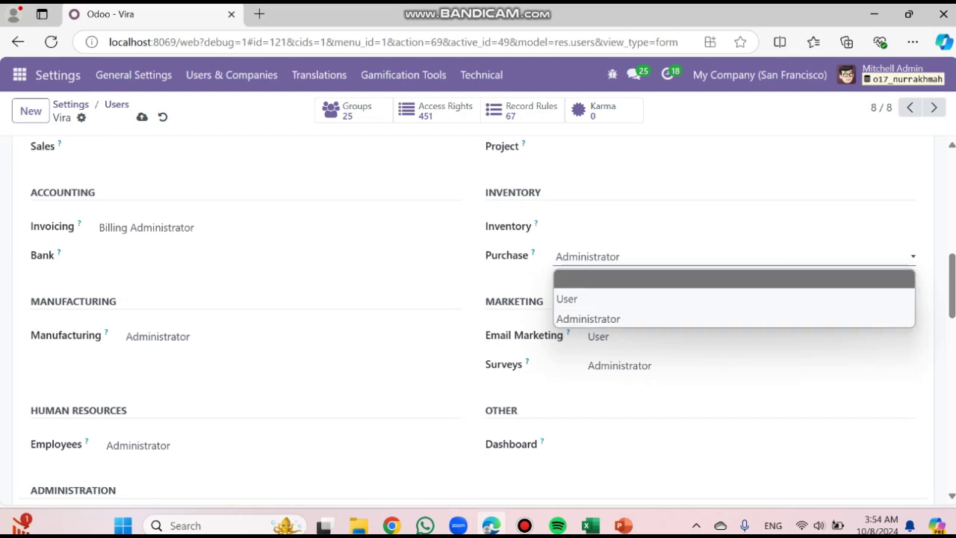
left_click(725, 279)
left_click(747, 366)
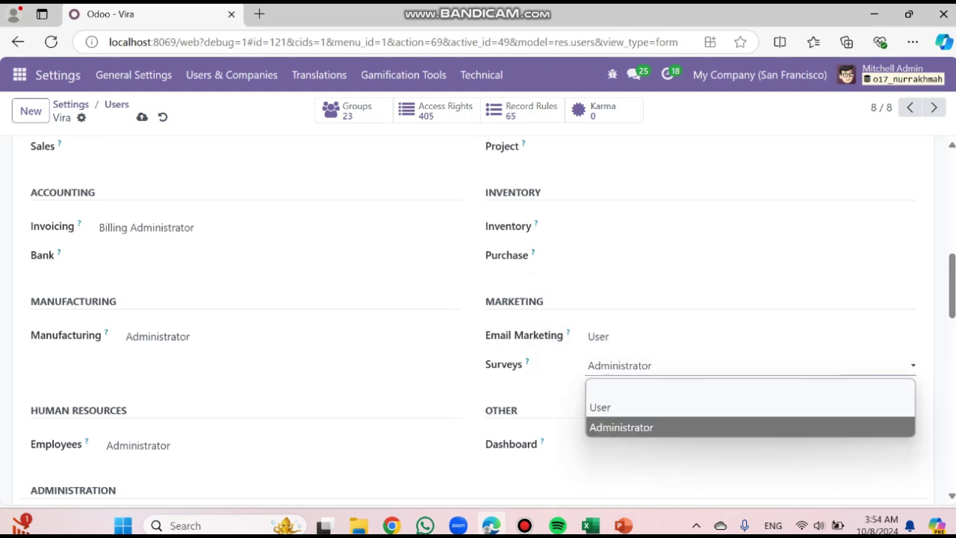
left_click(748, 387)
left_click(747, 337)
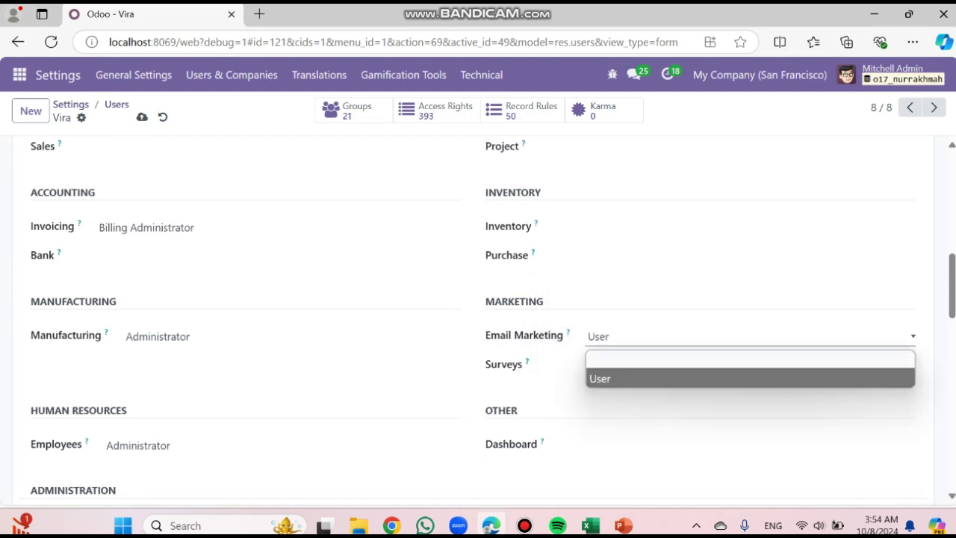
left_click(747, 359)
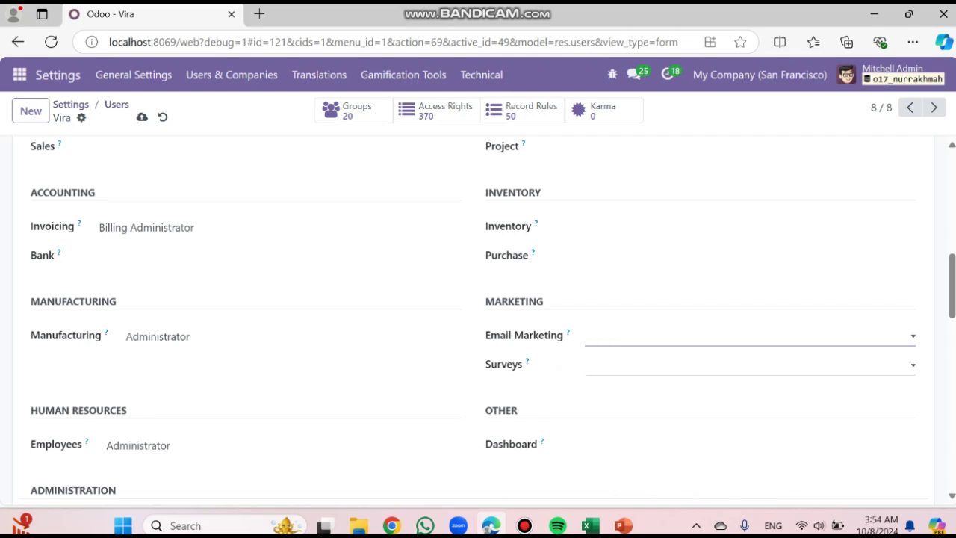
scroll(747, 359, "down", 2)
scroll(292, 263, "up", 1)
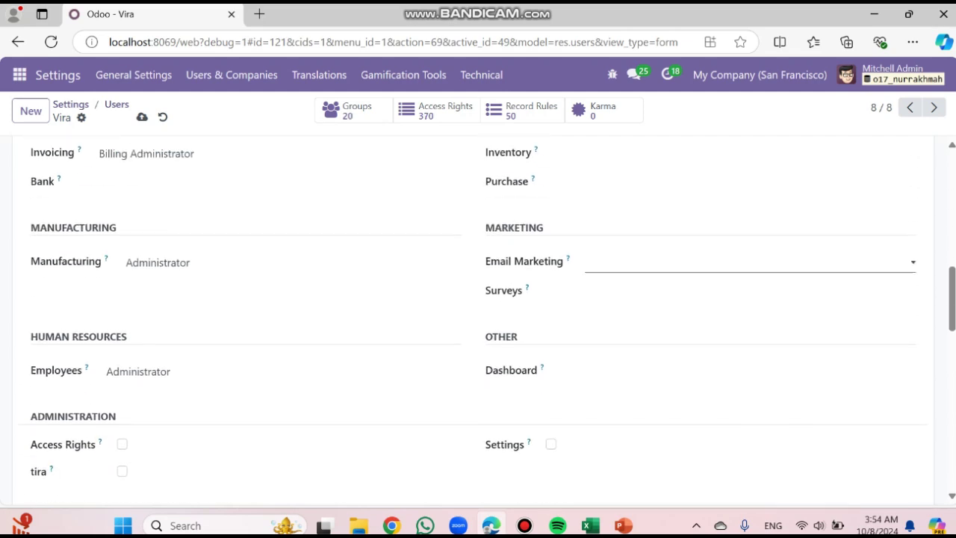
left_click(291, 263)
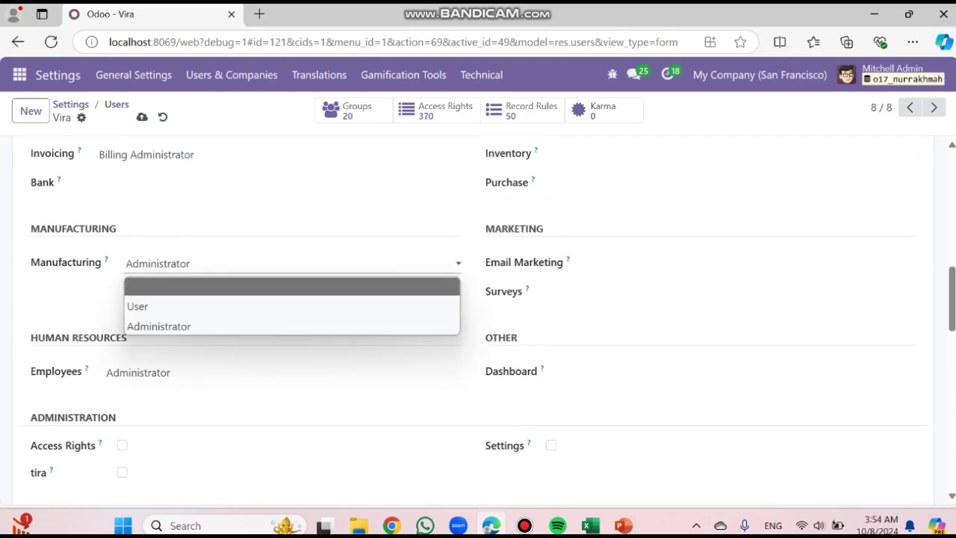
left_click(292, 287)
Clear Employees access, untick Contact Creation, and save the user record
left_click(283, 372)
left_click(282, 435)
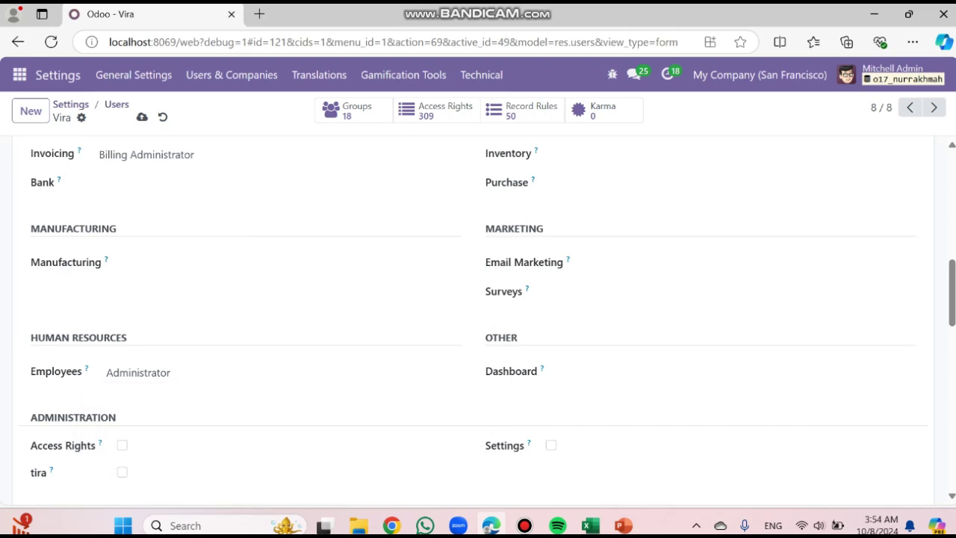
left_click(282, 373)
left_click(282, 394)
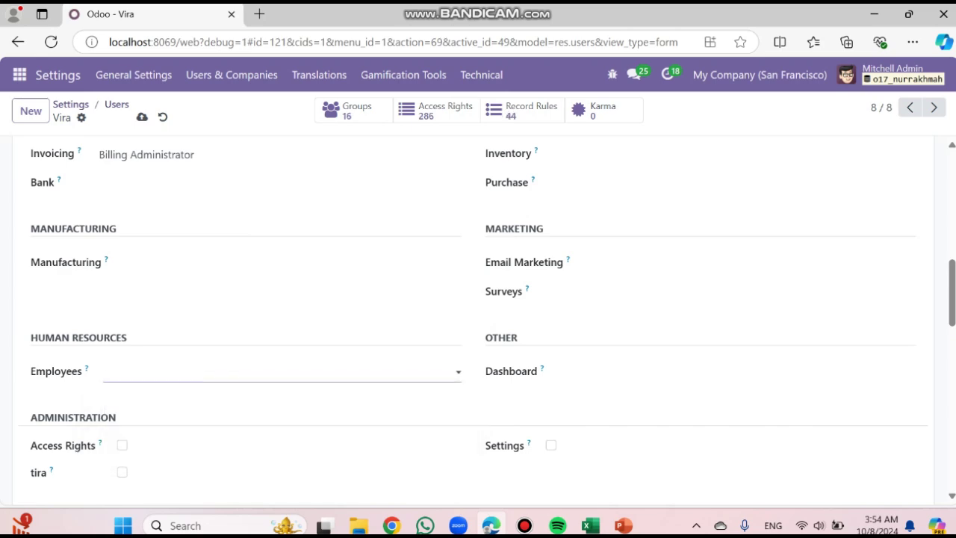
scroll(478, 314, "down", 10)
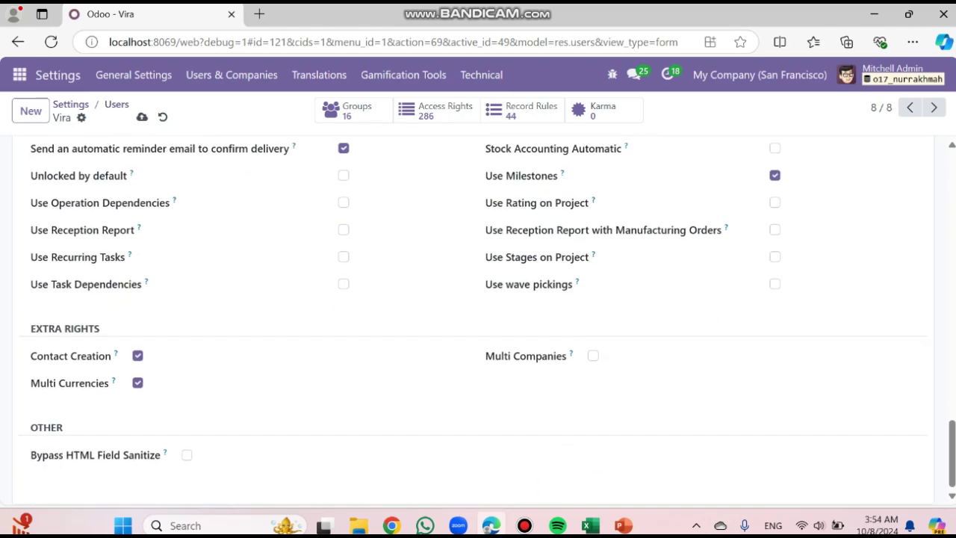
left_click(137, 356)
scroll(478, 321, "up", 18)
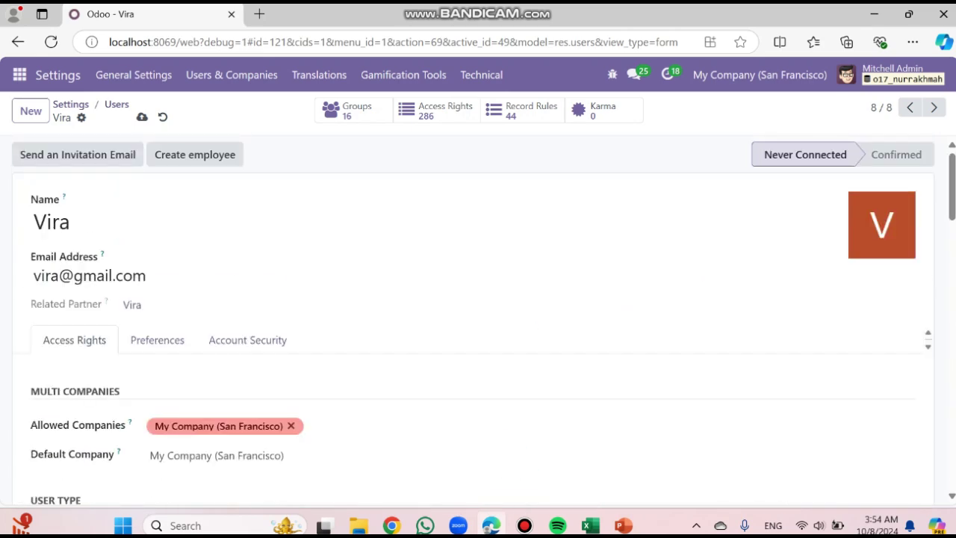
left_click(142, 117)
Set a new password for the imported user via Change Password, then return to the Users list
left_click(81, 117)
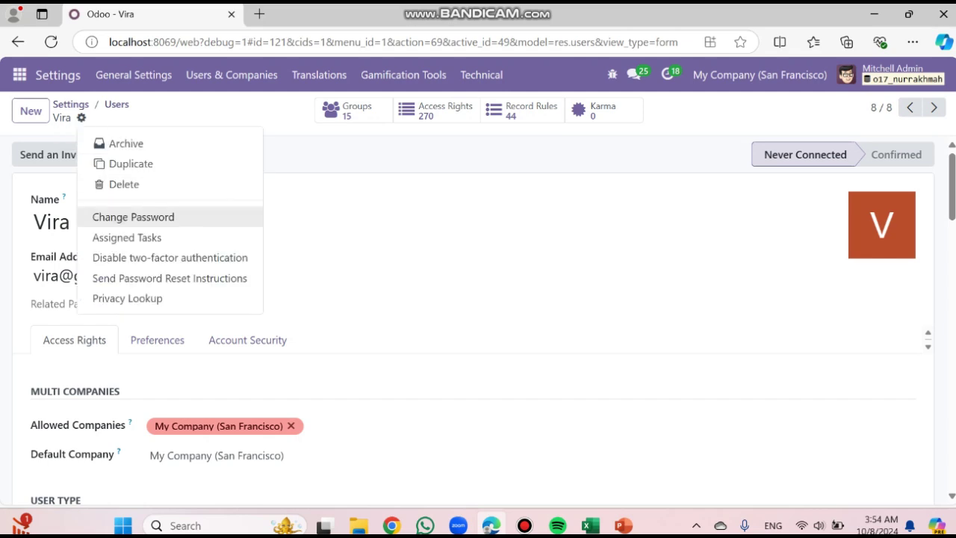
left_click(150, 217)
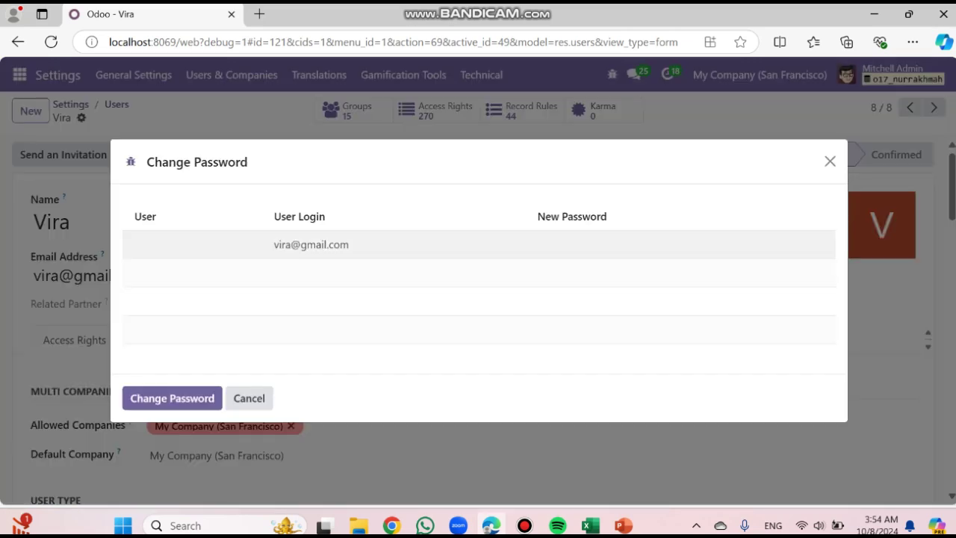
left_click(572, 245)
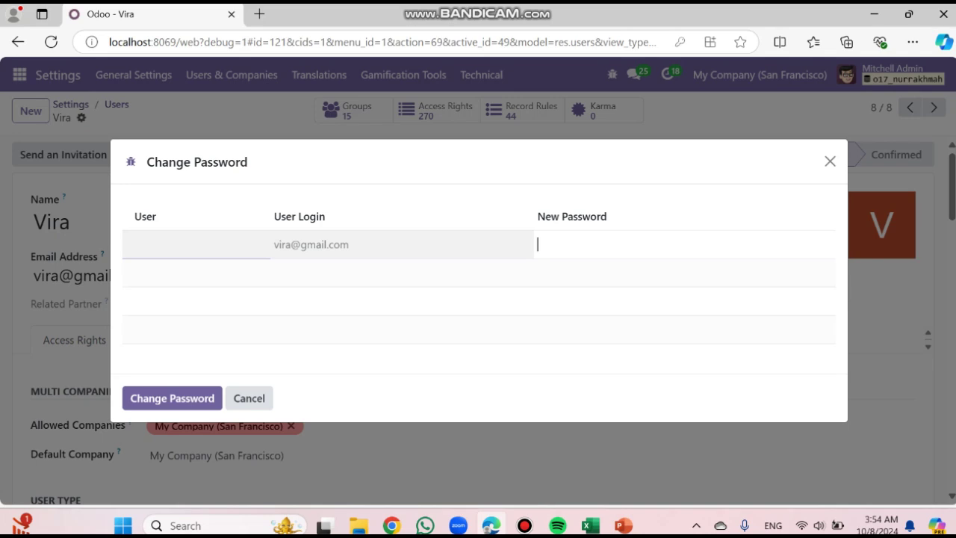
type("1234567")
left_click(172, 399)
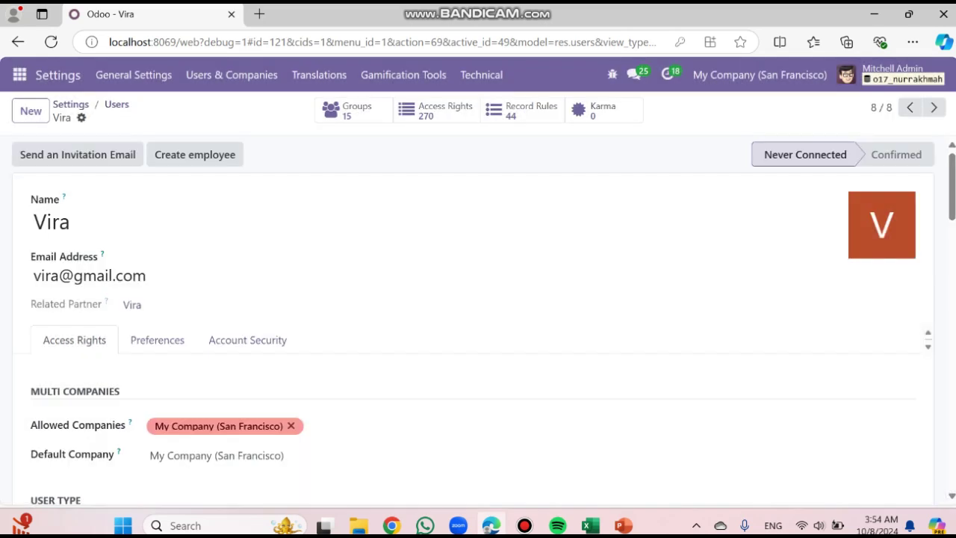
left_click(117, 105)
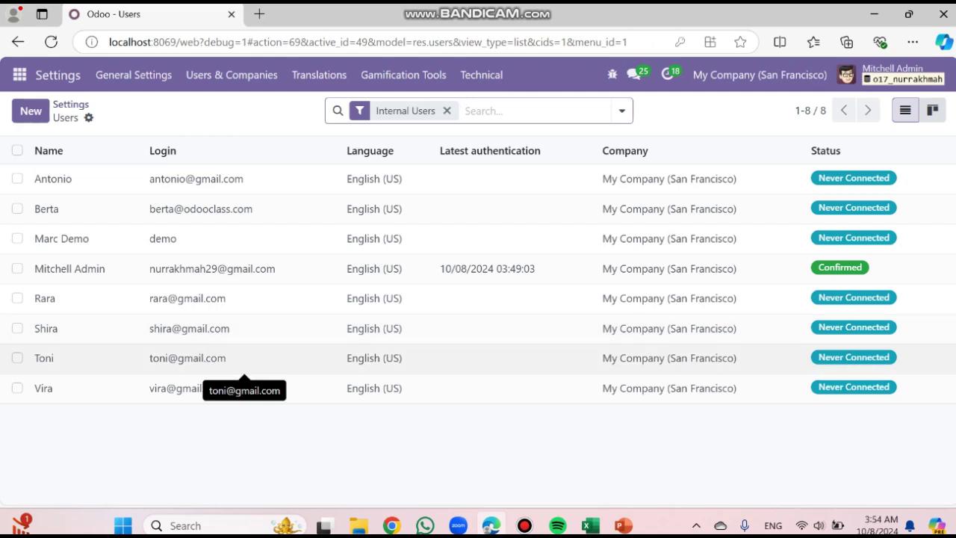
Open the second imported user and clear Sales, Project and Inventory access
left_click(140, 298)
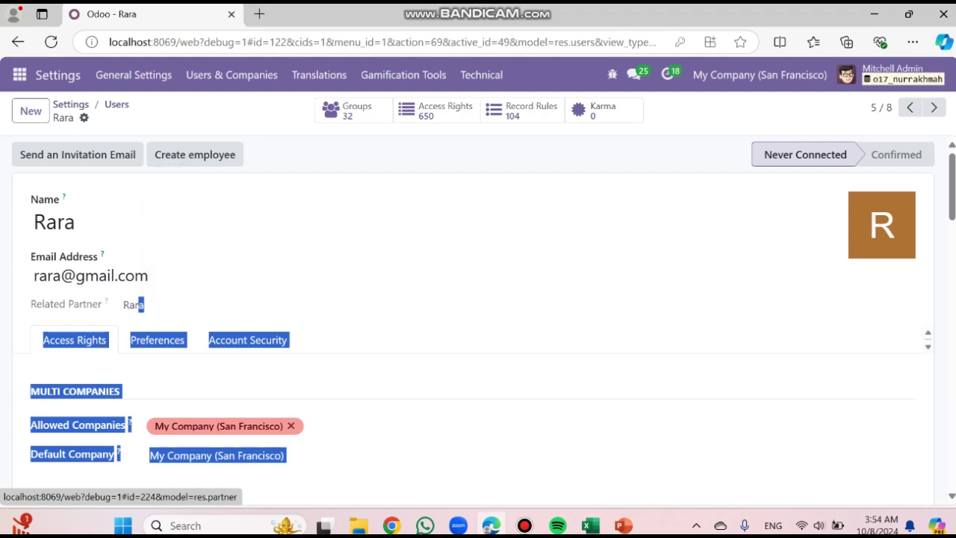
scroll(142, 304, "down", 5)
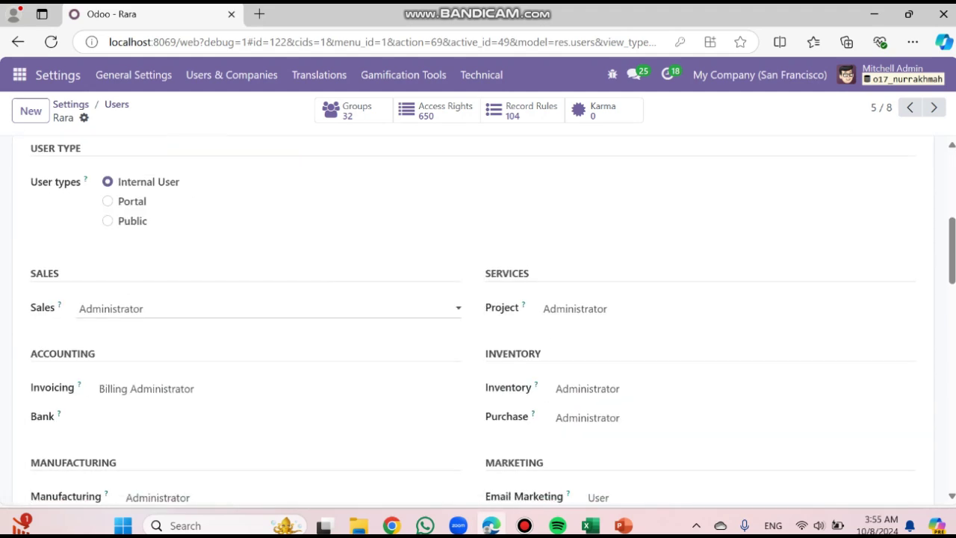
left_click(144, 309)
left_click(143, 330)
left_click(591, 308)
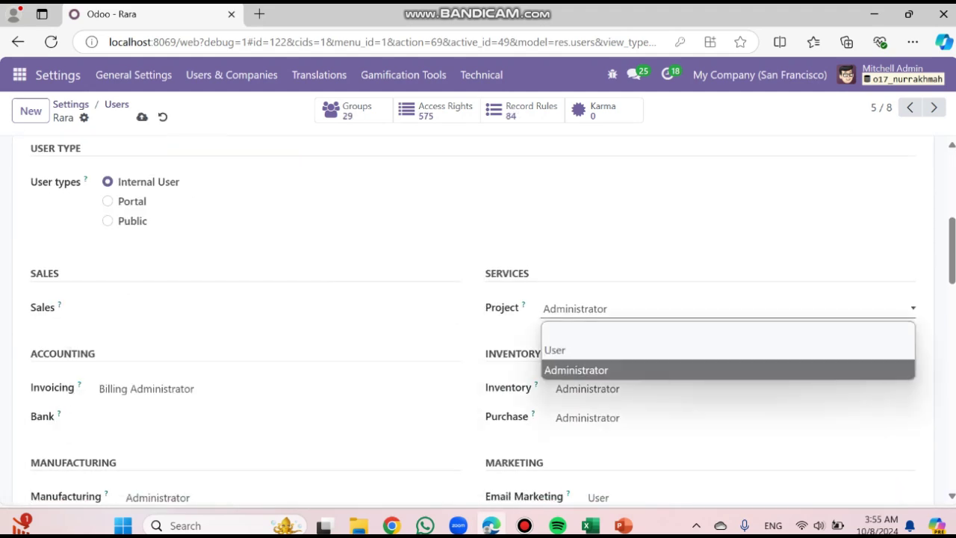
key("Return")
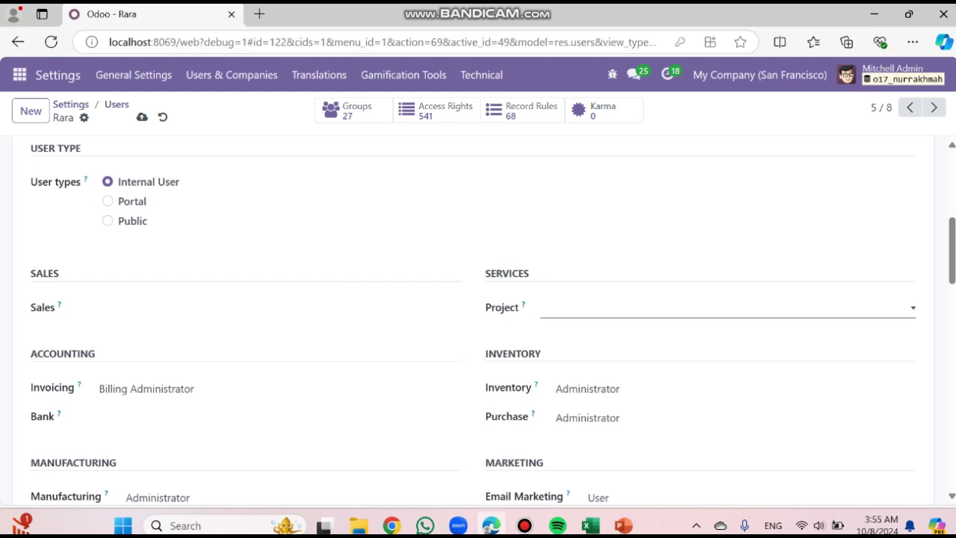
scroll(590, 322, "down", 1)
left_click(590, 324)
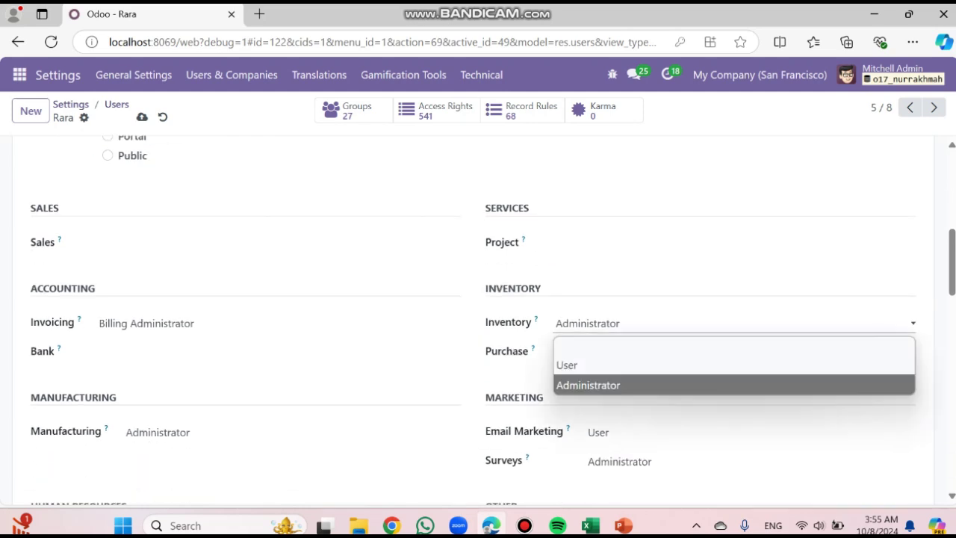
left_click(590, 346)
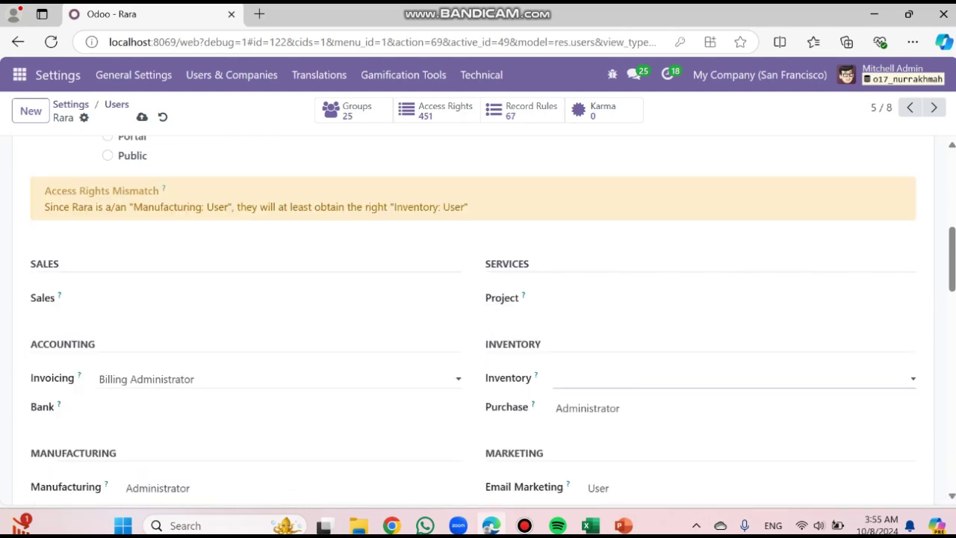
Set this user's Invoicing access to Billing
left_click(187, 379)
key("Up")
key("Up")
key("Down")
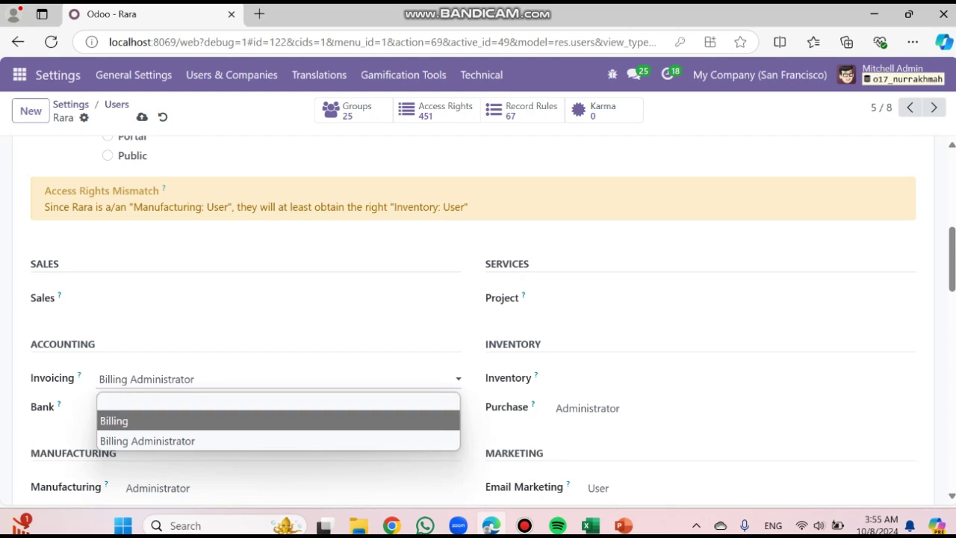
key("Return")
Clear Purchase, Email Marketing, Surveys and Manufacturing access for this user
scroll(478, 329, "down", 1)
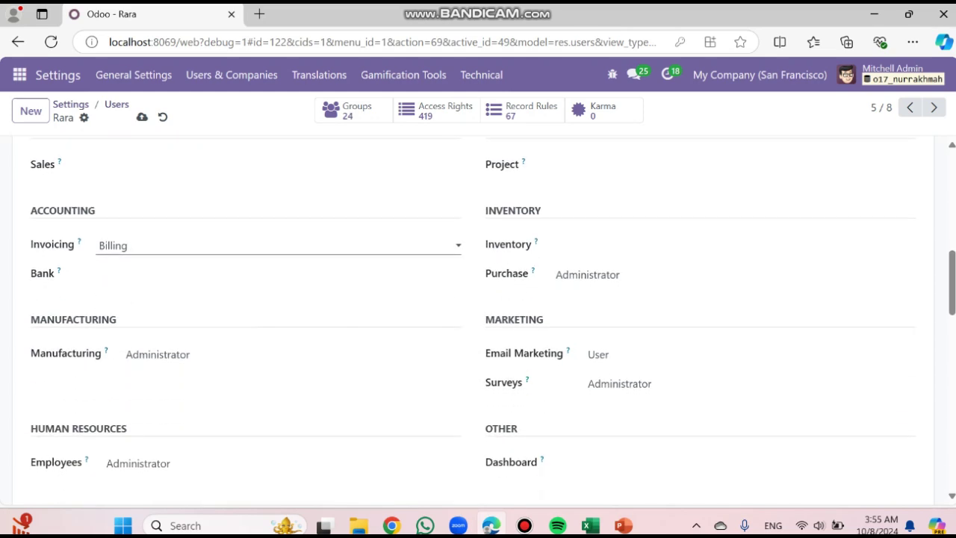
left_click(642, 275)
left_click(642, 298)
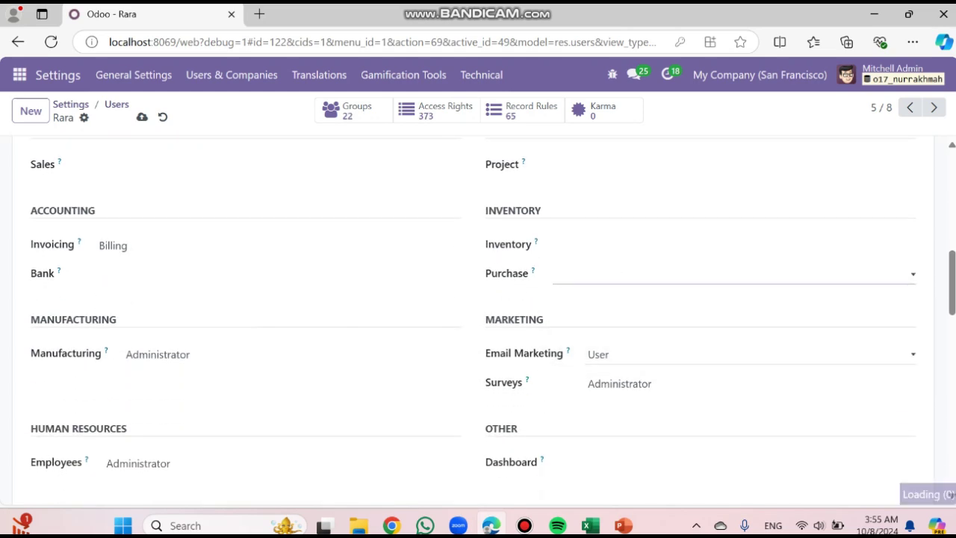
left_click(643, 355)
left_click(642, 378)
left_click(643, 384)
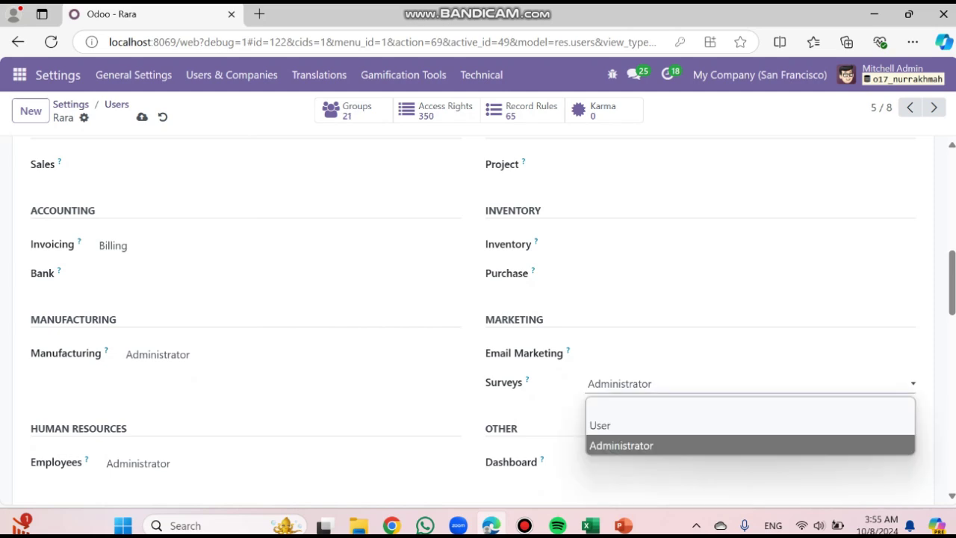
left_click(642, 406)
left_click(291, 355)
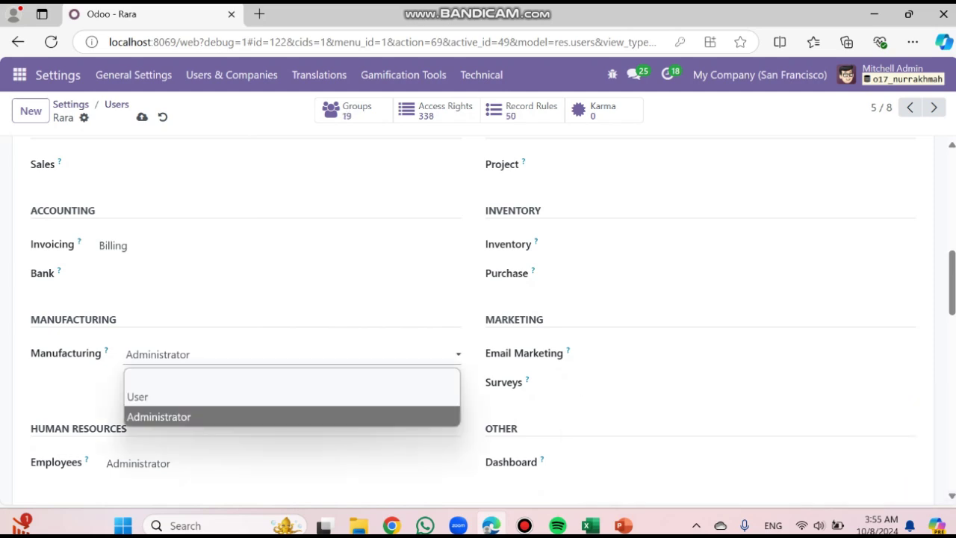
left_click(291, 378)
Clear Employees access, untick Contact Creation, and save the record
scroll(292, 378, "down", 1)
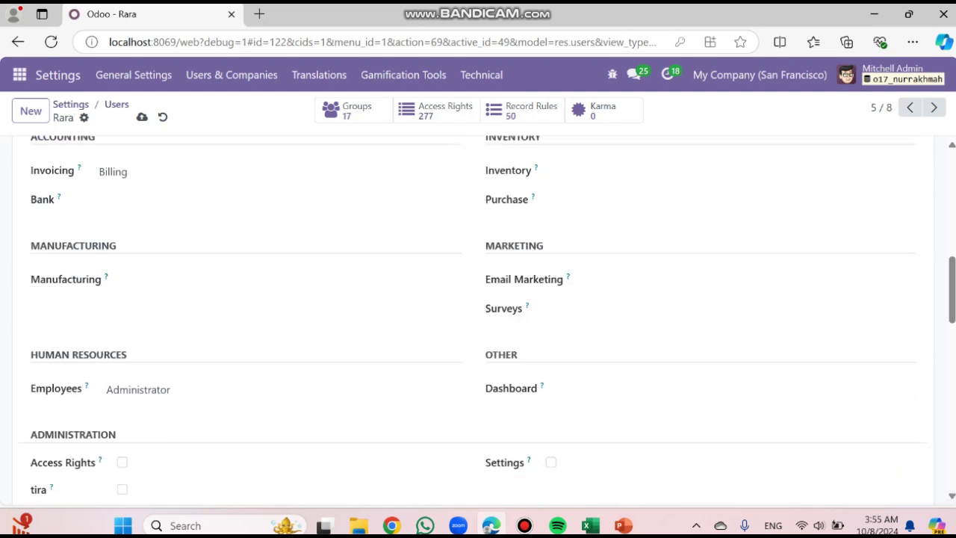
left_click(283, 389)
left_click(282, 411)
scroll(282, 411, "down", 12)
left_click(138, 356)
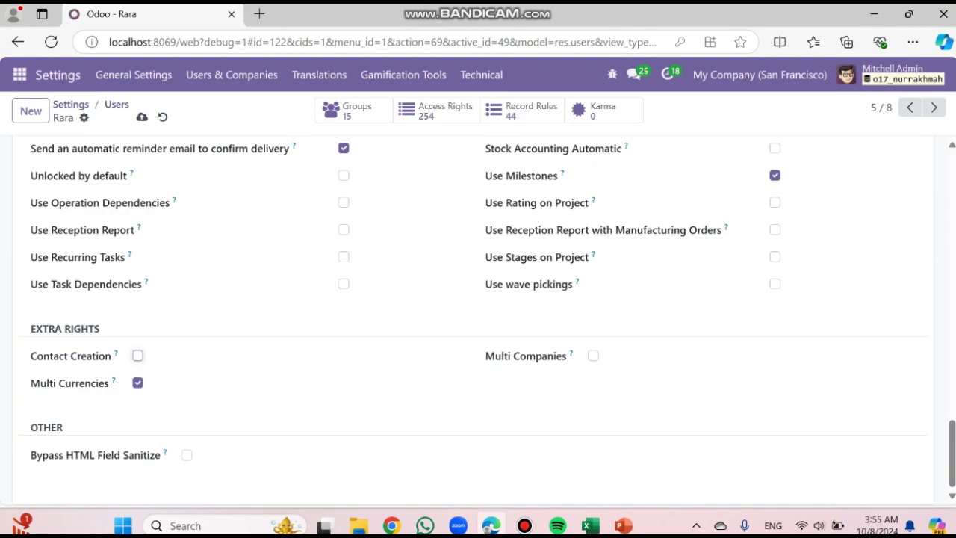
scroll(138, 355, "up", 12)
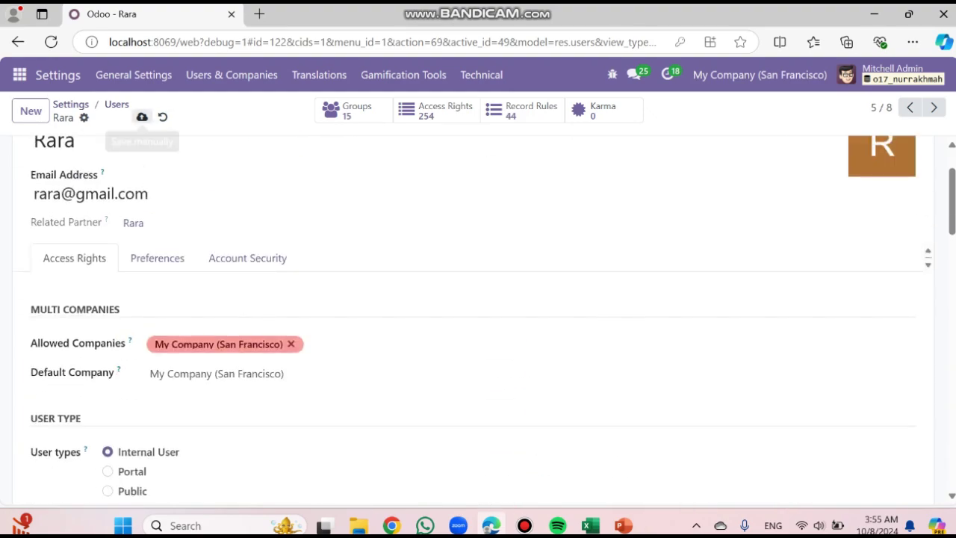
left_click(142, 118)
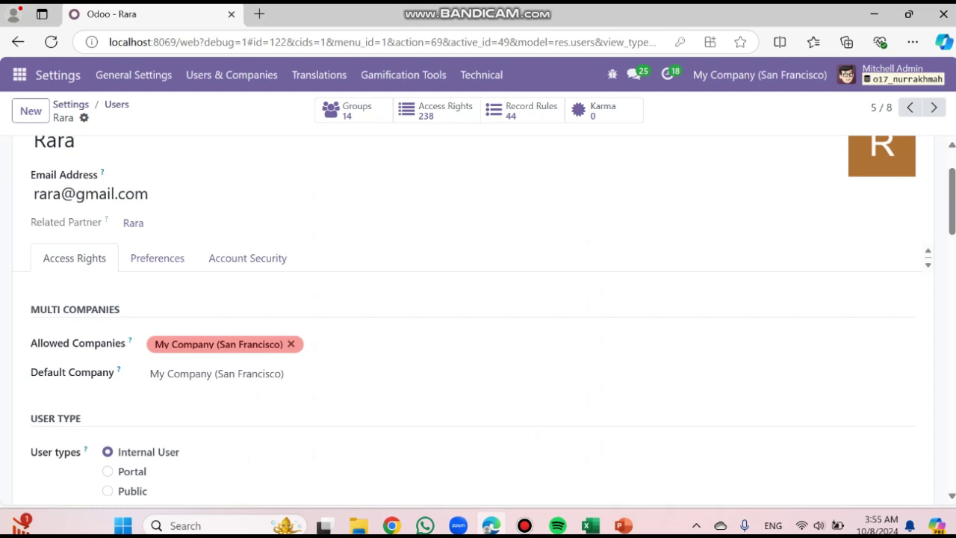
Give the second imported user a new password, fixing typos, then return to the Users list
left_click(83, 117)
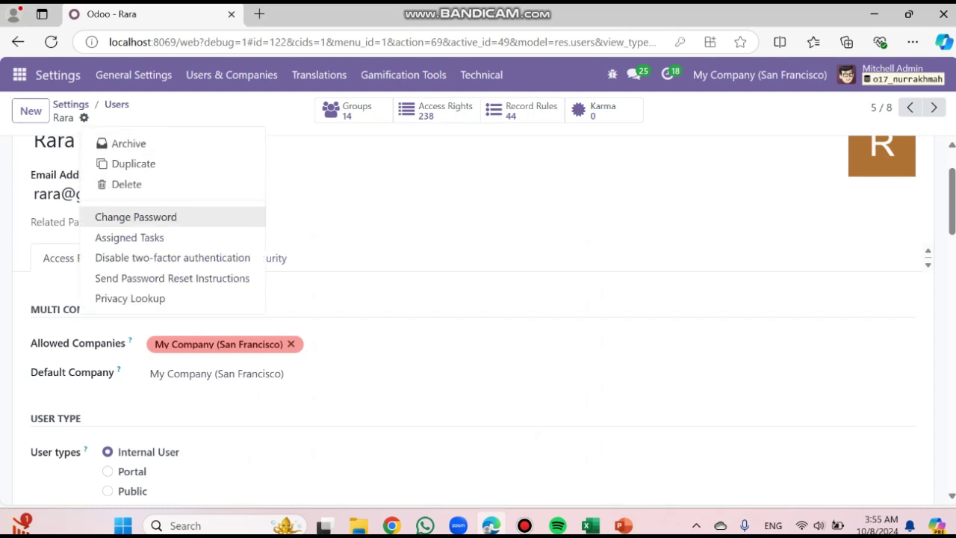
left_click(134, 217)
left_click(588, 245)
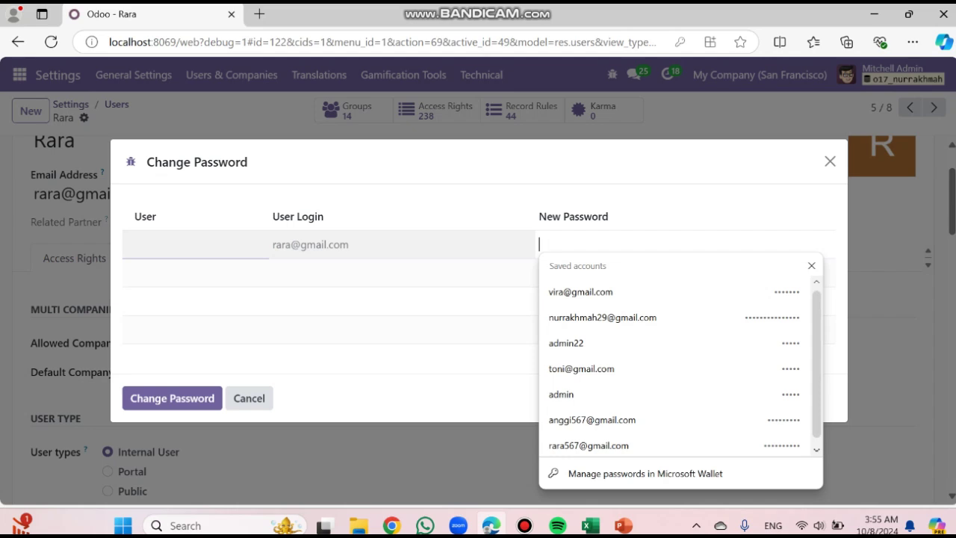
type("12345")
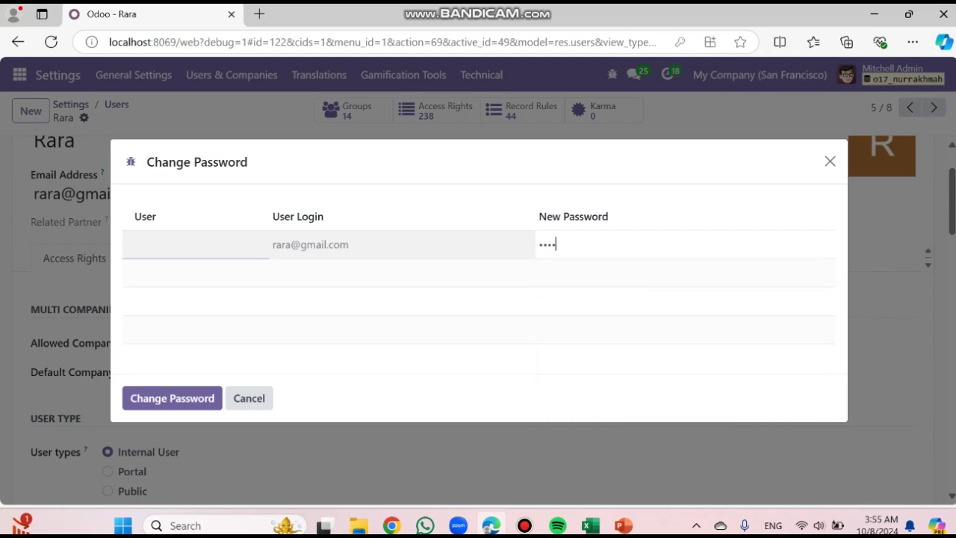
type("67")
key("BackSpace")
key("BackSpace")
key("BackSpace")
key("BackSpace")
key("BackSpace")
key("BackSpace")
key("BackSpace")
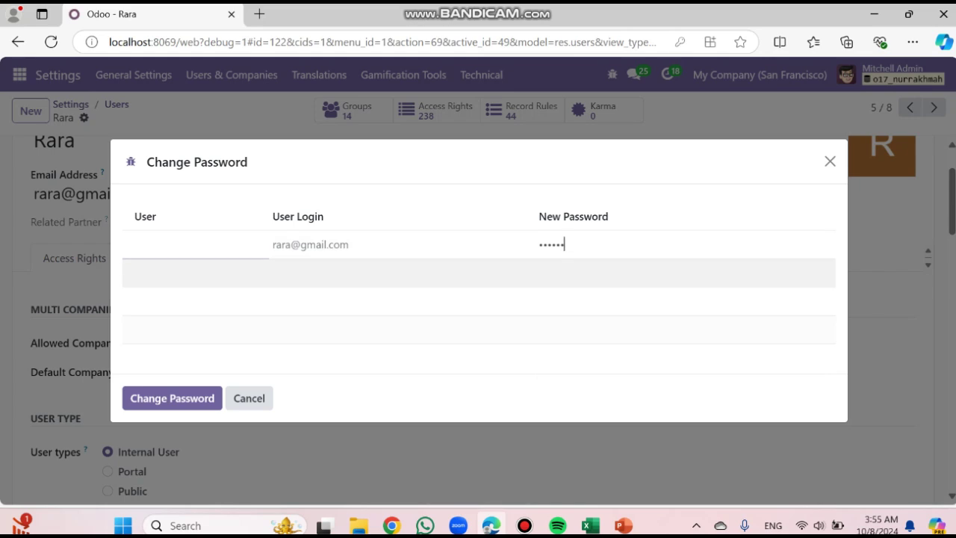
type("123")
key("BackSpace")
type("1234567")
key("Return")
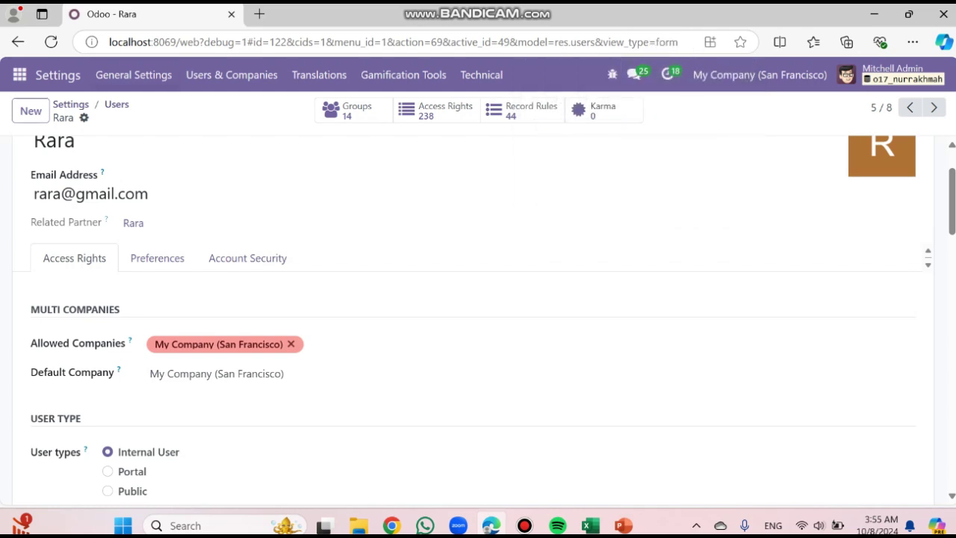
left_click(116, 105)
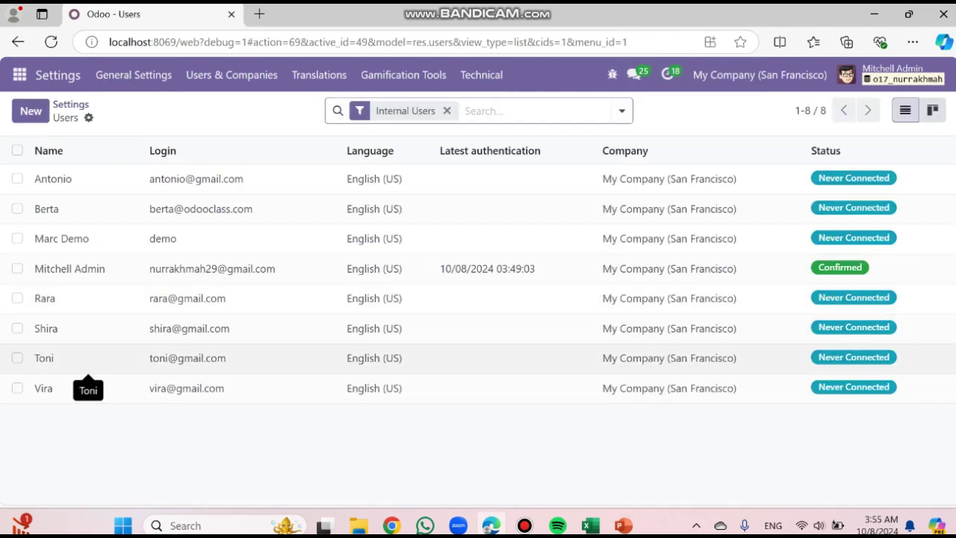
Open the user's record, set Invoicing to Billing, and clear Sales, Project, Inventory, Purchase and Email Marketing access
left_click(88, 359)
scroll(224, 299, "down", 7)
left_click(165, 152)
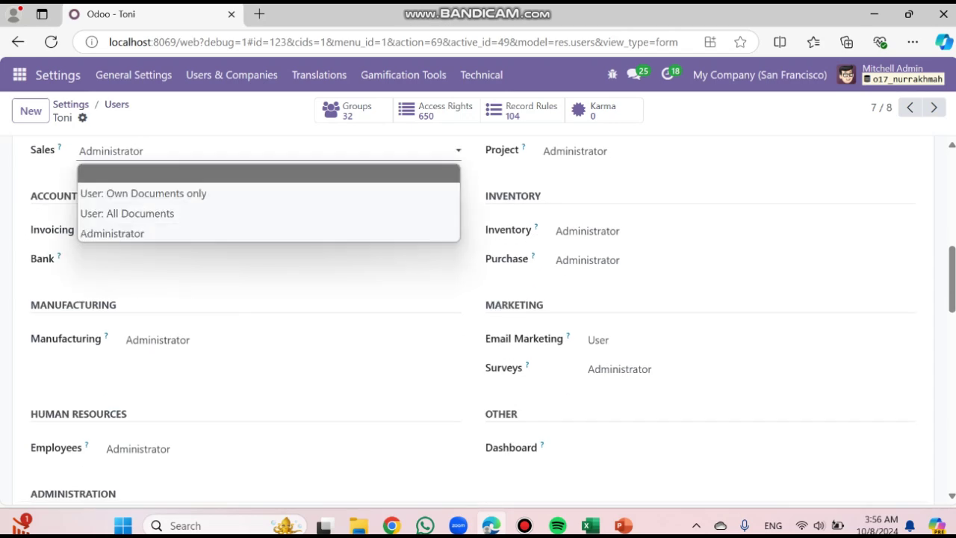
left_click(165, 173)
left_click(164, 230)
left_click(165, 273)
left_click(613, 151)
left_click(612, 174)
left_click(613, 232)
left_click(613, 252)
left_click(613, 261)
left_click(613, 283)
left_click(612, 341)
left_click(612, 361)
Clear the user's Surveys, Manufacturing and Employees access
scroll(613, 362, "down", 1)
left_click(612, 299)
left_click(613, 320)
left_click(164, 213)
left_click(164, 235)
left_click(164, 322)
left_click(165, 343)
scroll(164, 344, "down", 12)
Untick Contact Creation and save the user's access changes
left_click(138, 355)
scroll(149, 298, "up", 13)
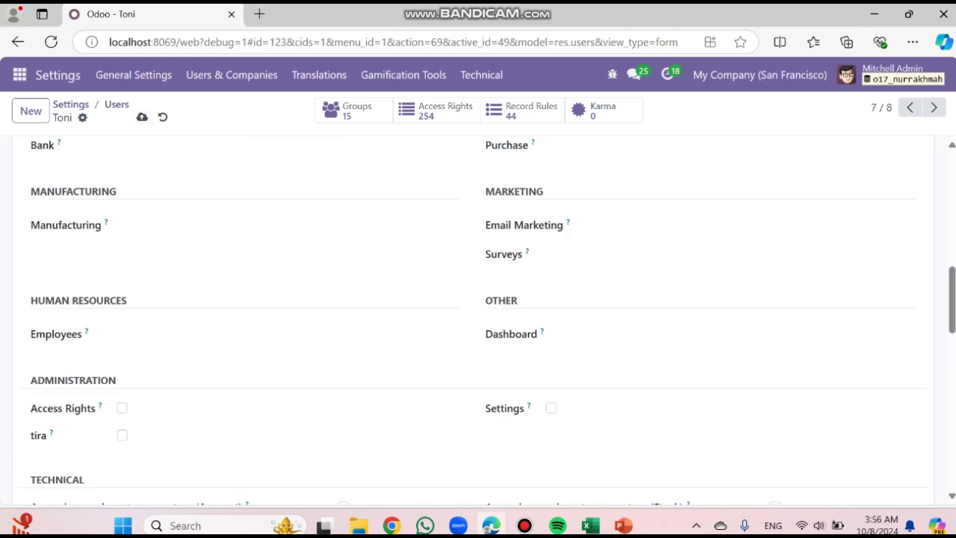
left_click(142, 117)
Set a new password for the user through Change Password
left_click(82, 118)
left_click(123, 206)
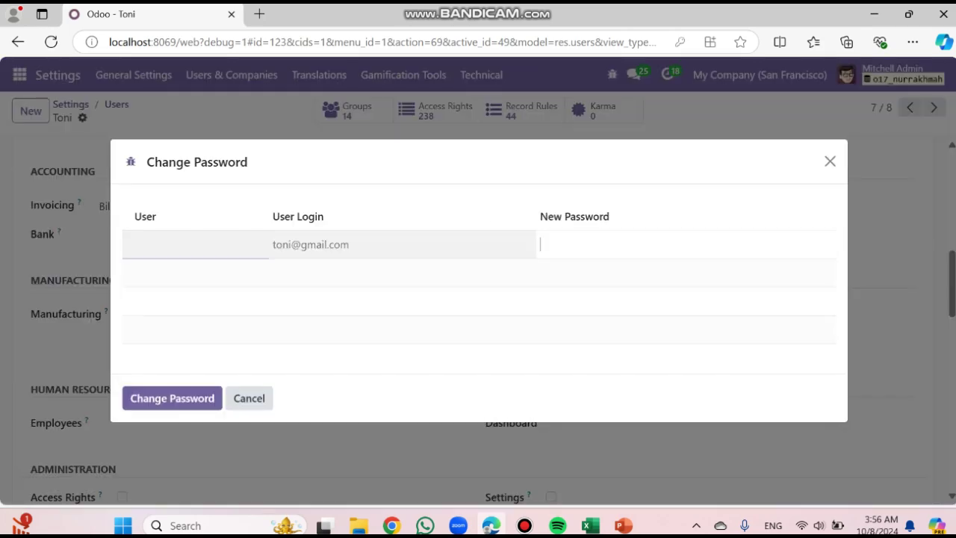
type("•••••")
key("BackSpace")
key("BackSpace")
key("BackSpace")
key("BackSpace")
type("••••••")
left_click(172, 399)
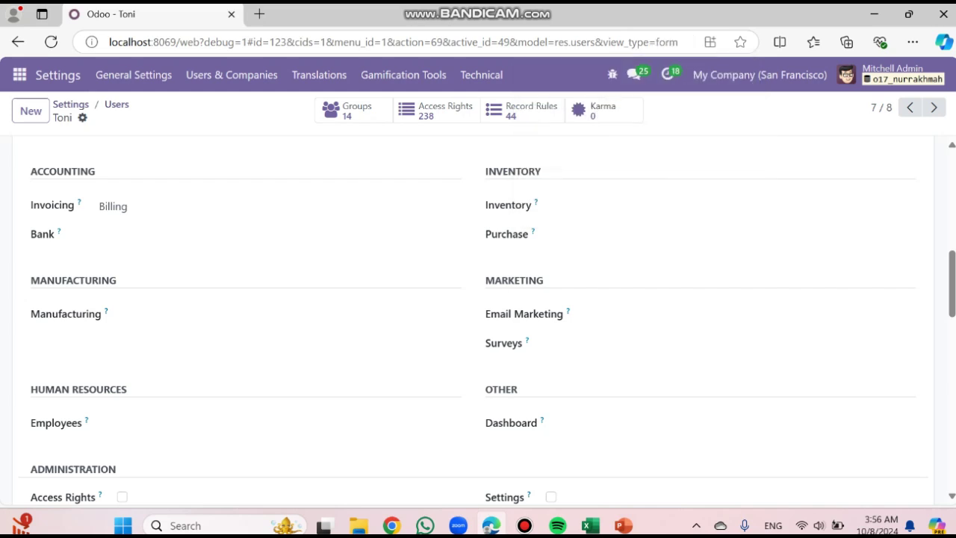
On the next user, clear Invoicing access and set Sales to 'User: Own Documents only'
left_click(117, 105)
left_click(276, 319)
scroll(277, 317, "down", 7)
left_click(276, 207)
left_click(276, 228)
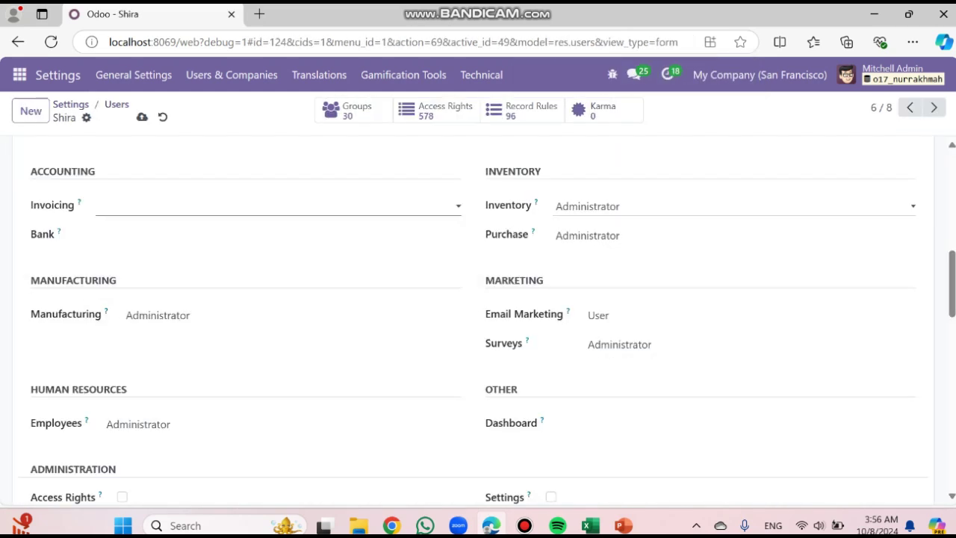
scroll(277, 232, "up", 2)
left_click(269, 254)
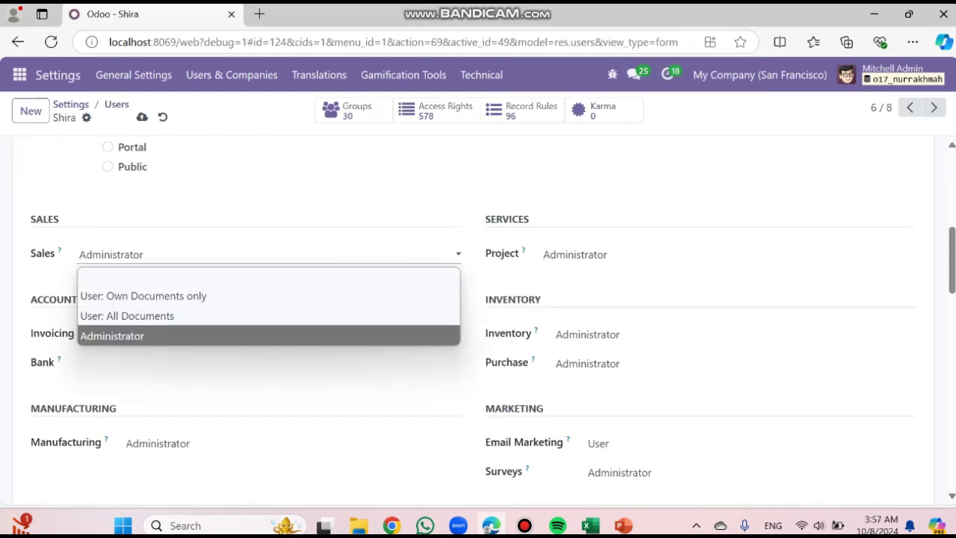
left_click(224, 296)
Clear the user's Project, Inventory, Purchase, Email Marketing and Surveys access
left_click(673, 255)
left_click(672, 276)
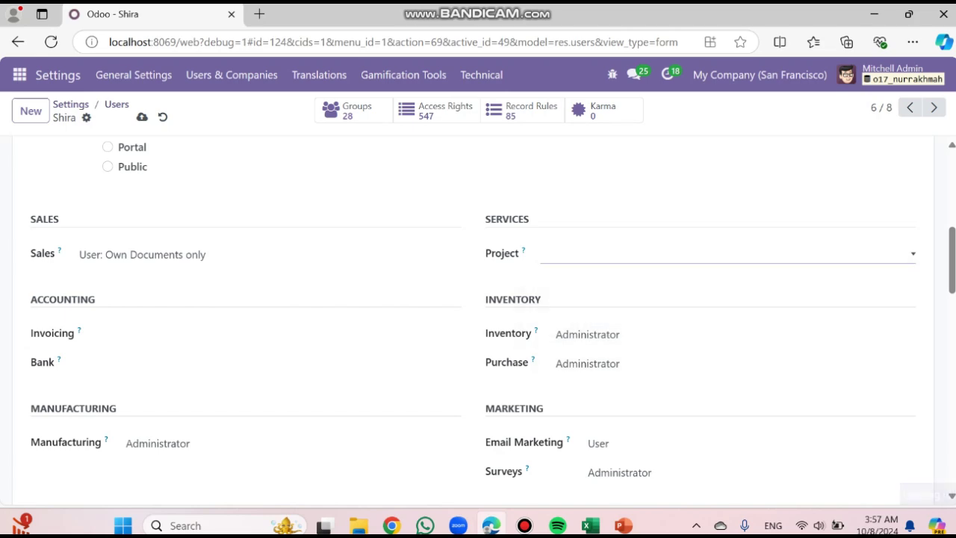
left_click(673, 335)
left_click(672, 355)
scroll(672, 344, "down", 1)
left_click(673, 340)
left_click(672, 360)
scroll(673, 355, "down", 1)
left_click(673, 343)
left_click(673, 365)
left_click(673, 372)
left_click(672, 393)
Clear Manufacturing and Employees access and untick Contact Creation
scroll(673, 393, "up", 1)
left_click(284, 371)
left_click(284, 395)
scroll(284, 395, "down", 1)
left_click(276, 376)
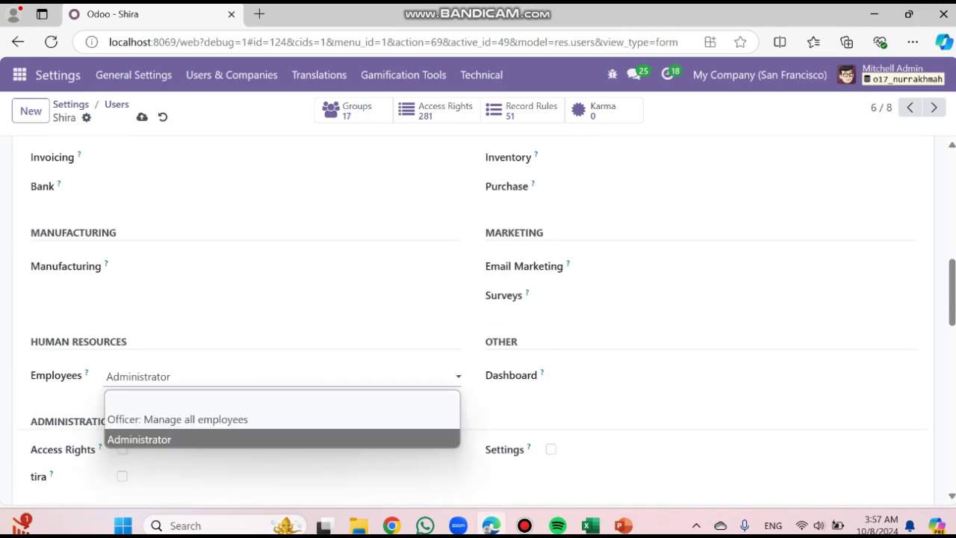
left_click(277, 397)
scroll(277, 398, "up", 3)
scroll(277, 398, "down", 13)
left_click(138, 356)
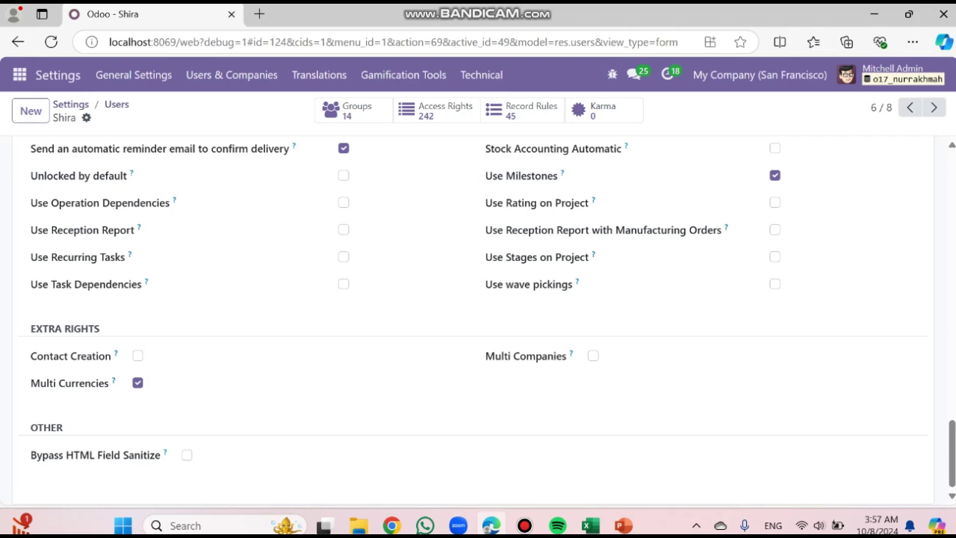
Give the user a new password, then return to the Users list
left_click(86, 118)
left_click(139, 216)
left_click(583, 245)
type("1234567")
left_click(172, 399)
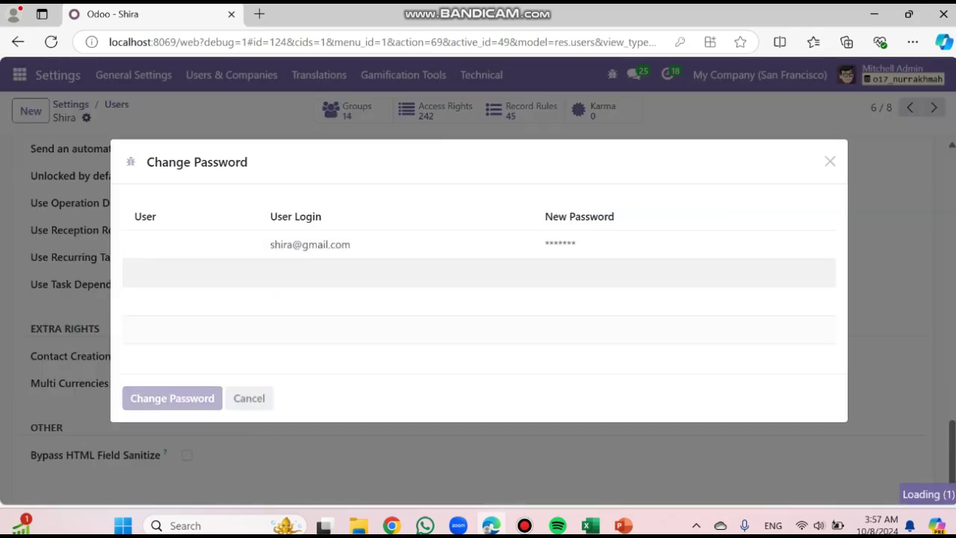
left_click(117, 104)
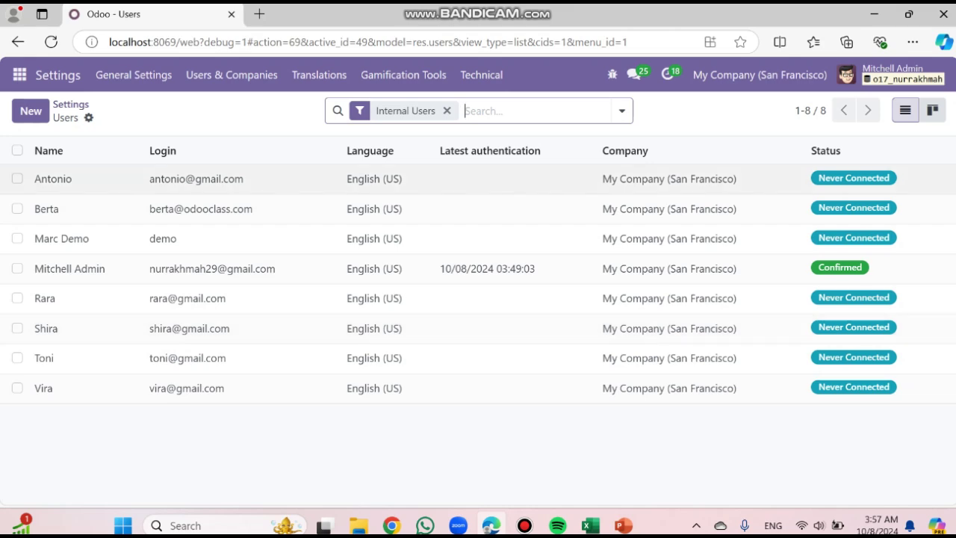
Open the first user, clear Sales, Project and Inventory access, and set Purchase to User
left_click(247, 179)
scroll(478, 322, "up", 12)
scroll(478, 322, "down", 1)
left_click(150, 155)
left_click(150, 179)
left_click(598, 156)
left_click(598, 179)
left_click(598, 236)
left_click(598, 259)
left_click(598, 265)
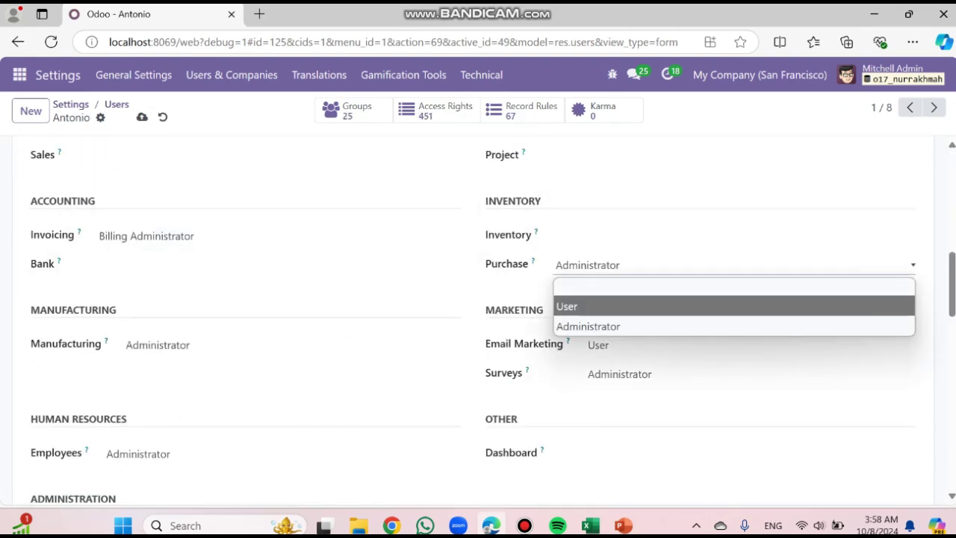
left_click(598, 307)
Clear Email Marketing, Surveys and Manufacturing, set Invoicing to Billing Administrator, untick Contact Creation, and save
left_click(613, 345)
left_click(613, 368)
left_click(613, 374)
left_click(613, 397)
left_click(172, 345)
left_click(171, 368)
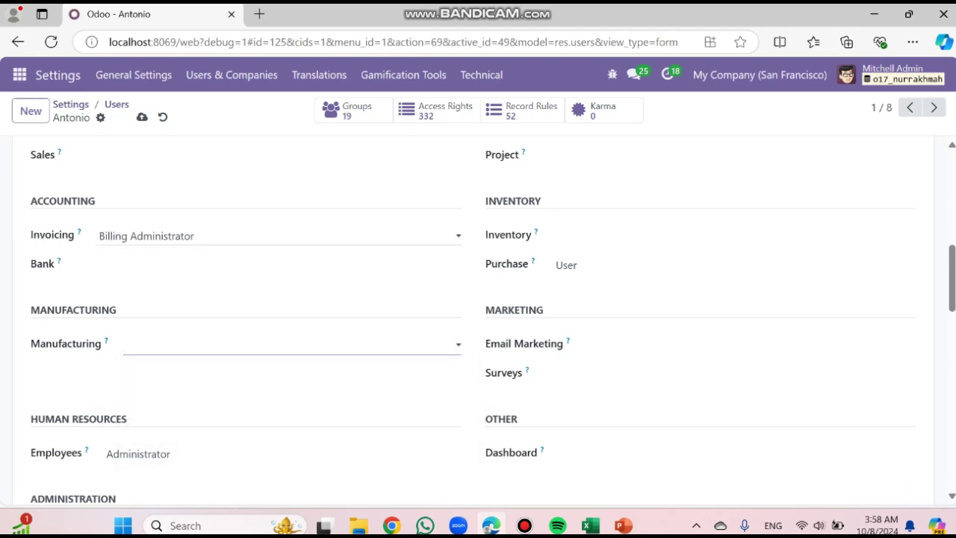
left_click(165, 236)
left_click(164, 258)
scroll(164, 299, "up", 2)
scroll(165, 359, "down", 15)
left_click(138, 357)
left_click(142, 118)
Set a new password for the user, decline the browser's save prompt, and return to Users
left_click(100, 118)
left_click(142, 206)
left_click(620, 244)
type("•••••••")
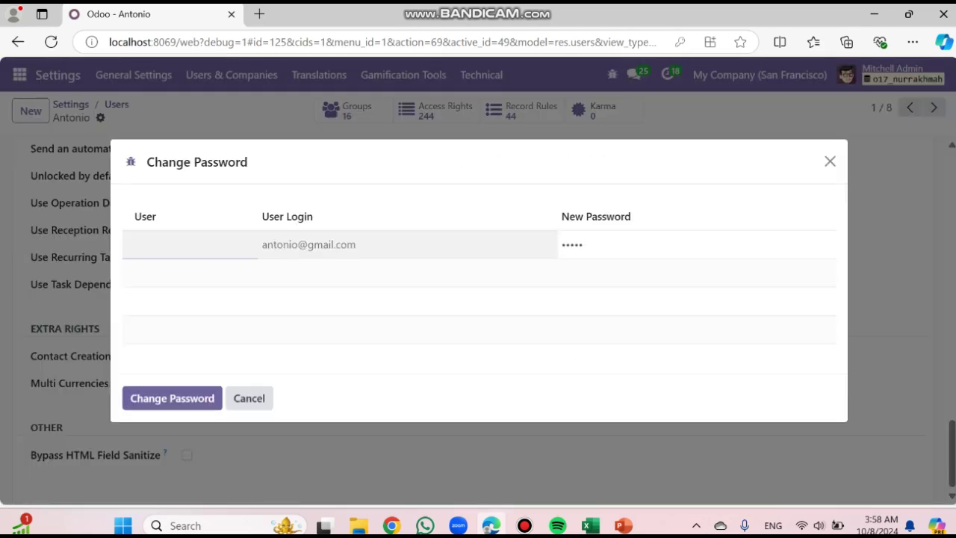
left_click(173, 398)
left_click(583, 192)
left_click(117, 104)
Open the Groups list from Users & Companies
left_click(231, 74)
left_click(212, 110)
scroll(179, 321, "down", 5)
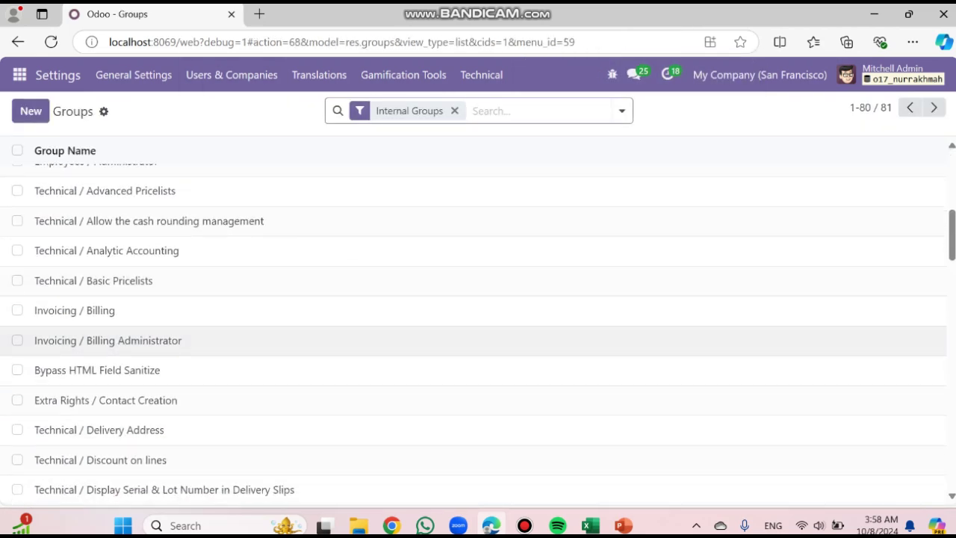
Review the Invoicing / Billing Administrator group's two member users and its inherited Invoicing / Billing group
left_click(172, 342)
left_click(113, 262)
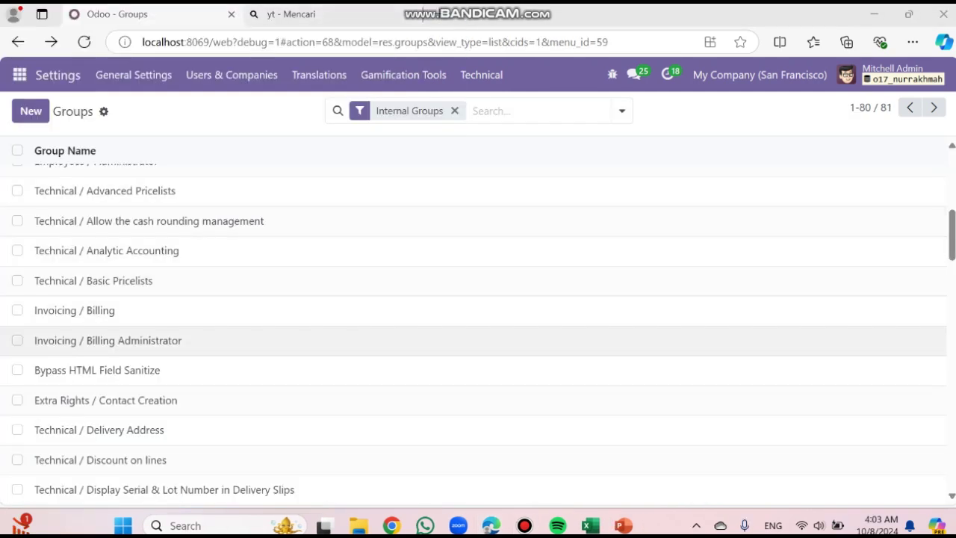
left_click(478, 340)
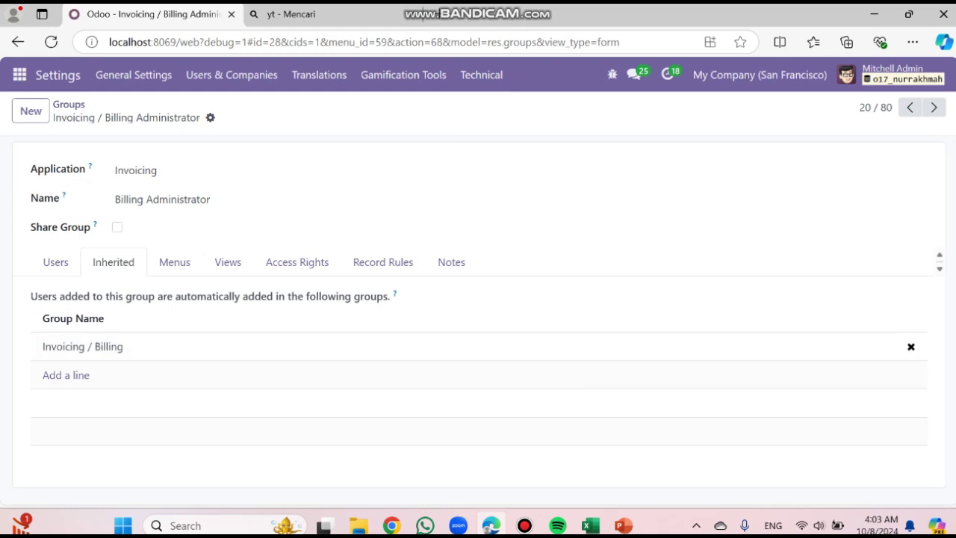
left_click(55, 262)
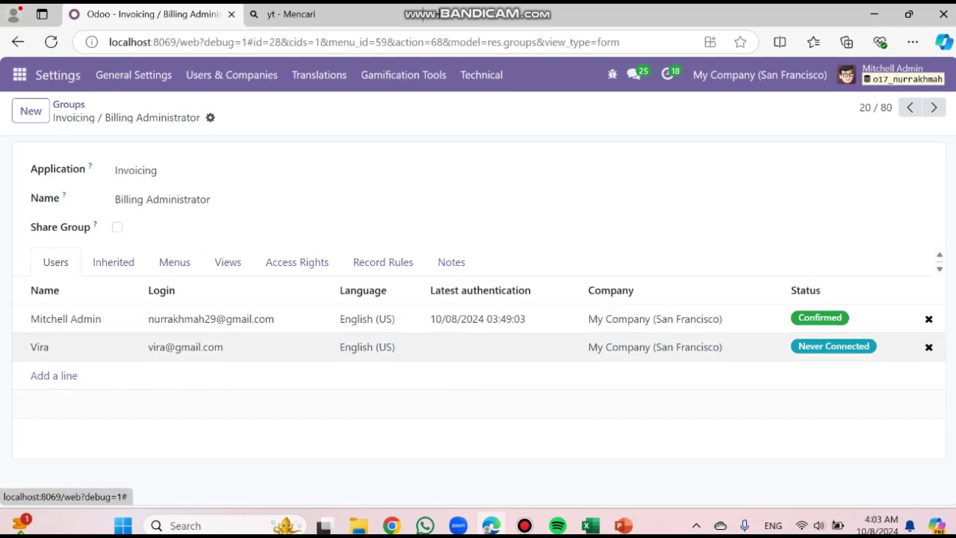
left_click(114, 262)
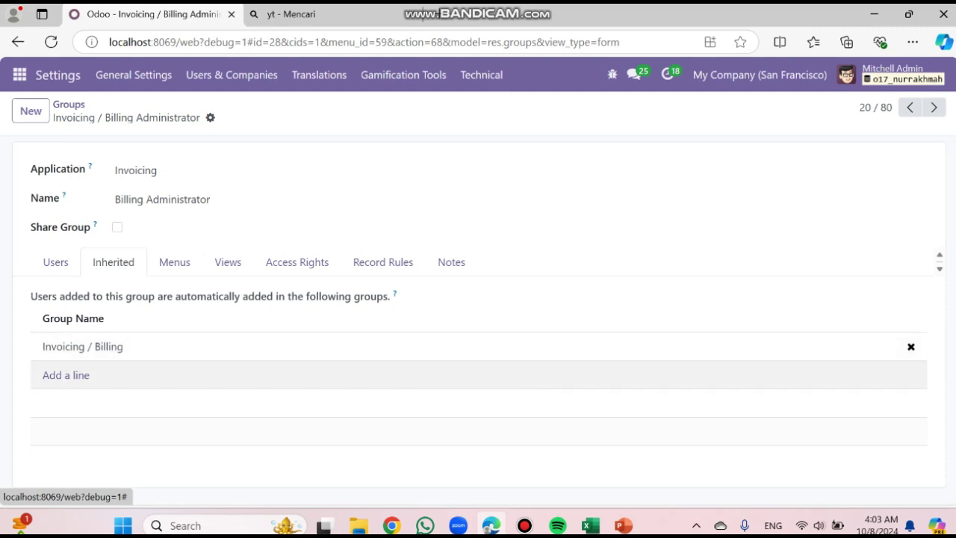
Scroll through the Invoicing menus granted by the Billing Administrator group
left_click(174, 262)
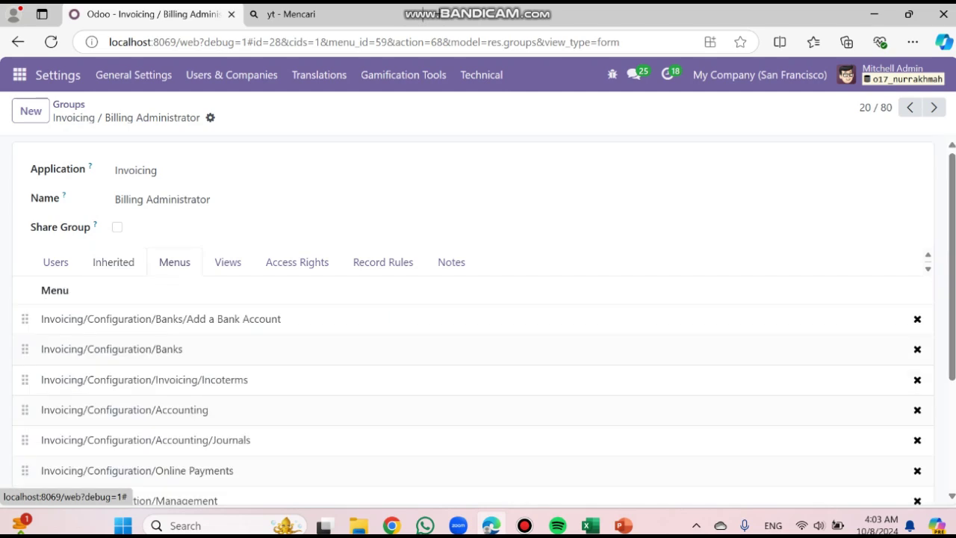
scroll(179, 333, "down", 1)
scroll(478, 336, "down", 4)
scroll(478, 336, "up", 3)
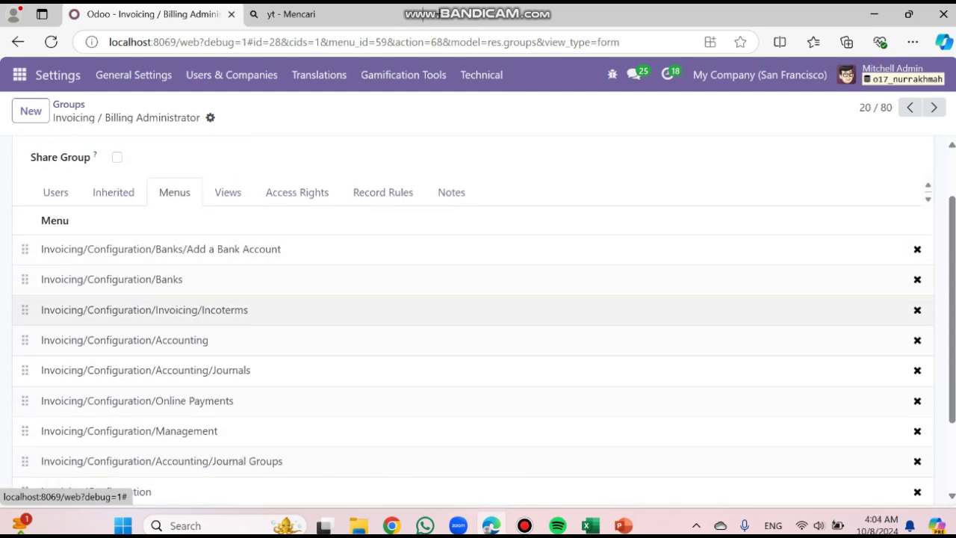
scroll(479, 405, "down", 2)
scroll(478, 405, "up", 2)
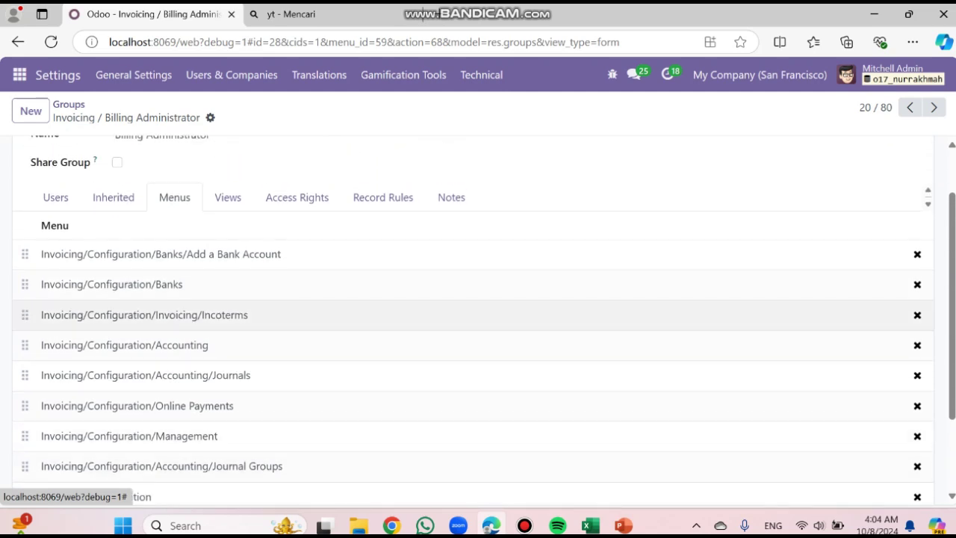
Review the group's model access rights with their read, write, create and delete permissions
left_click(298, 198)
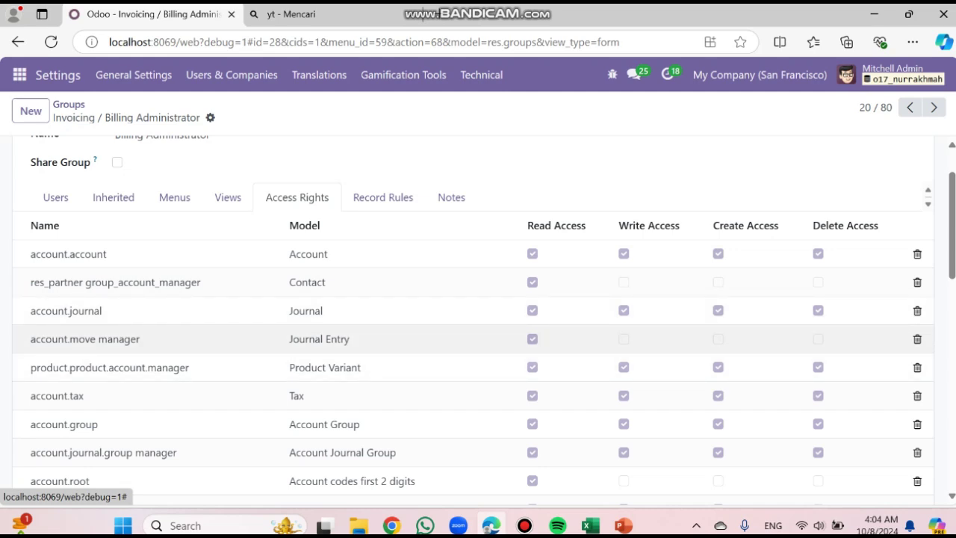
scroll(478, 344, "down", 3)
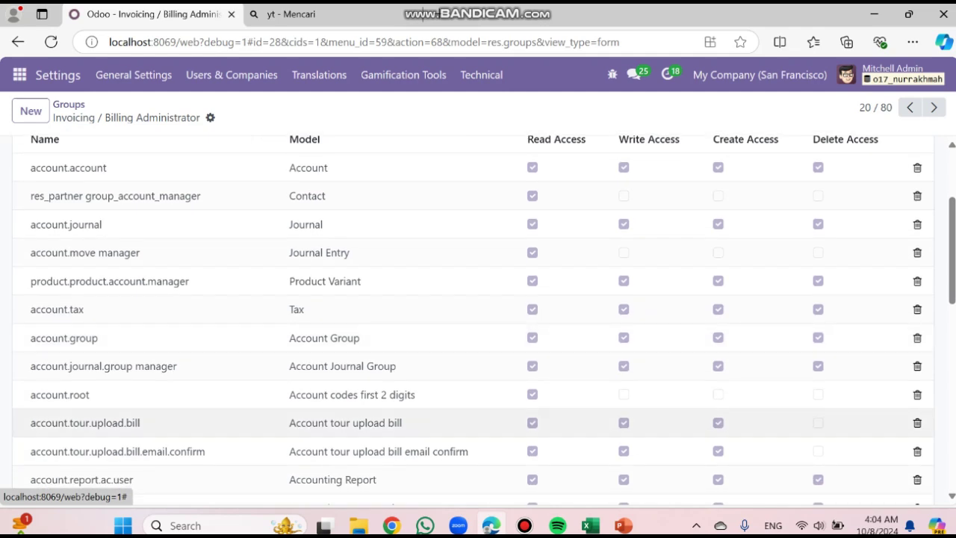
scroll(478, 343, "down", 2)
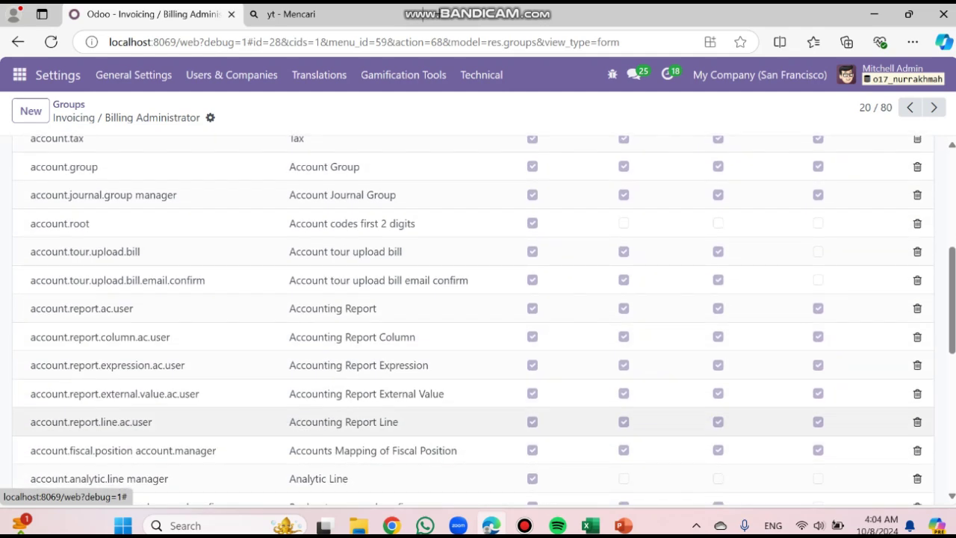
scroll(478, 344, "down", 1)
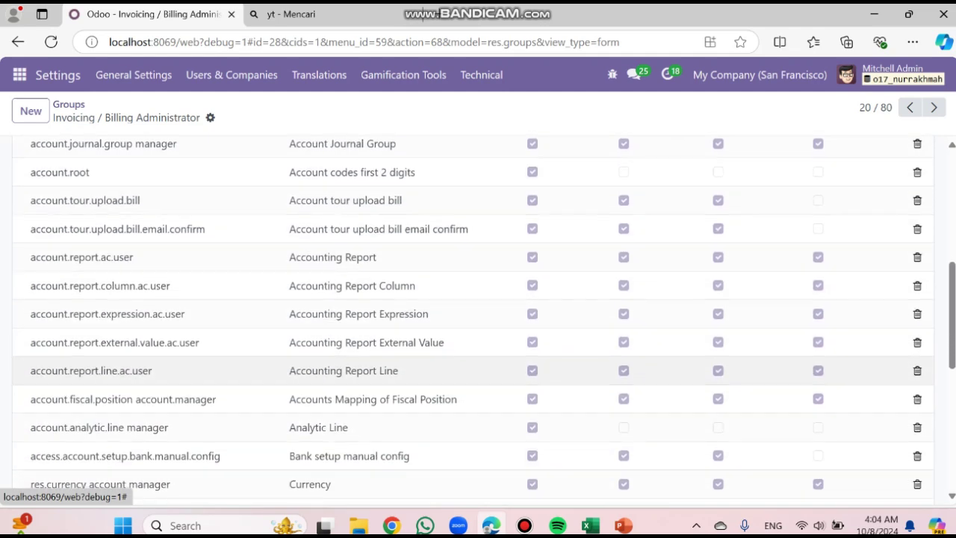
scroll(478, 343, "down", 1)
scroll(478, 343, "down", 5)
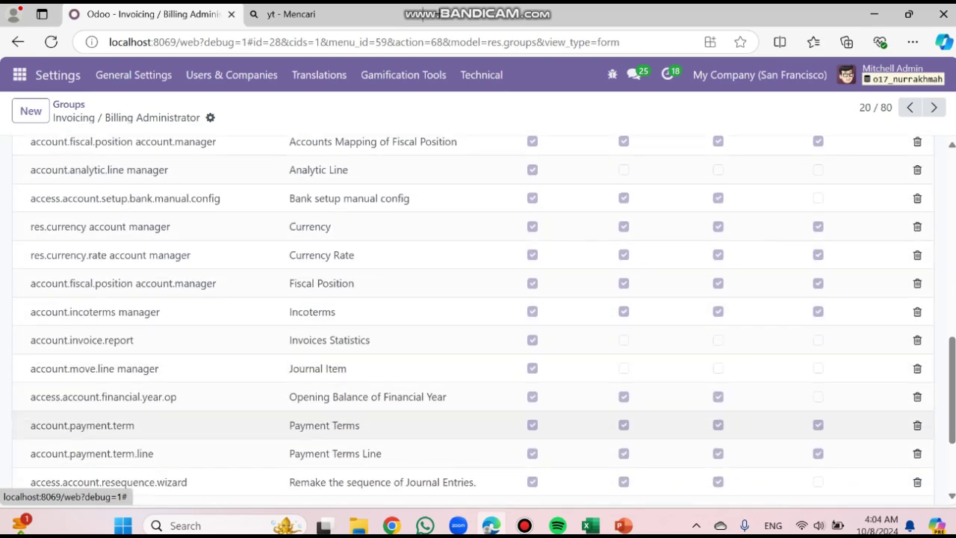
scroll(479, 321, "down", 1)
scroll(478, 321, "up", 10)
scroll(479, 432, "up", 1)
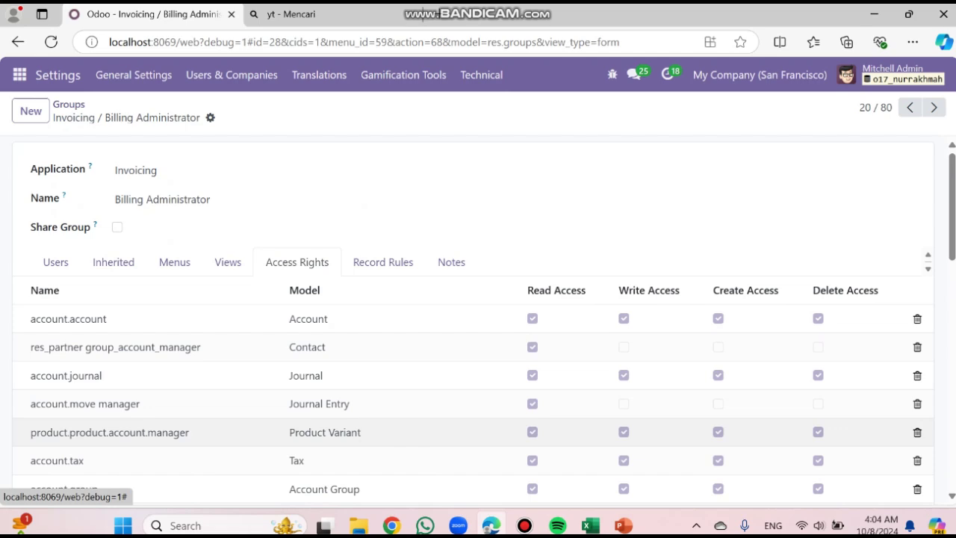
scroll(478, 403, "down", 1)
scroll(479, 320, "up", 1)
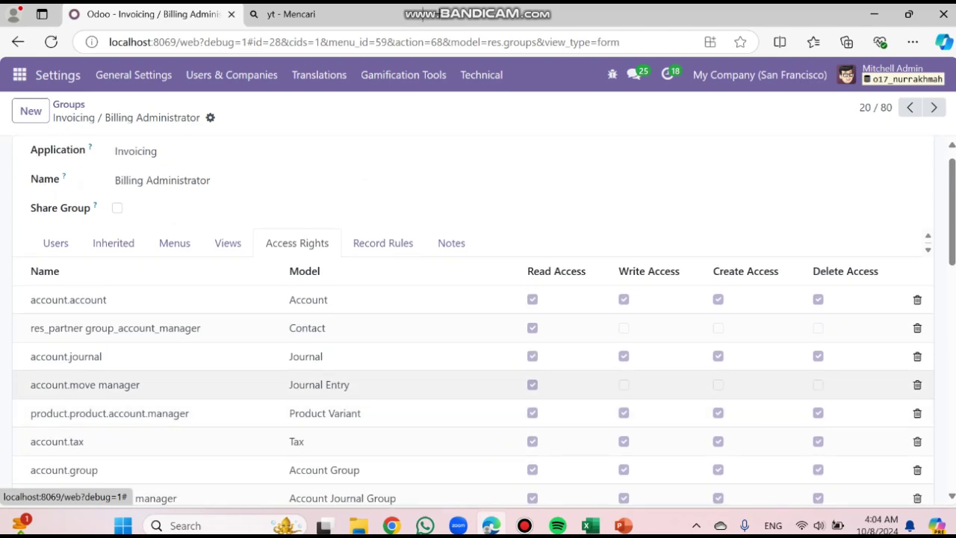
scroll(478, 320, "down", 15)
scroll(478, 320, "down", 2)
scroll(478, 320, "up", 5)
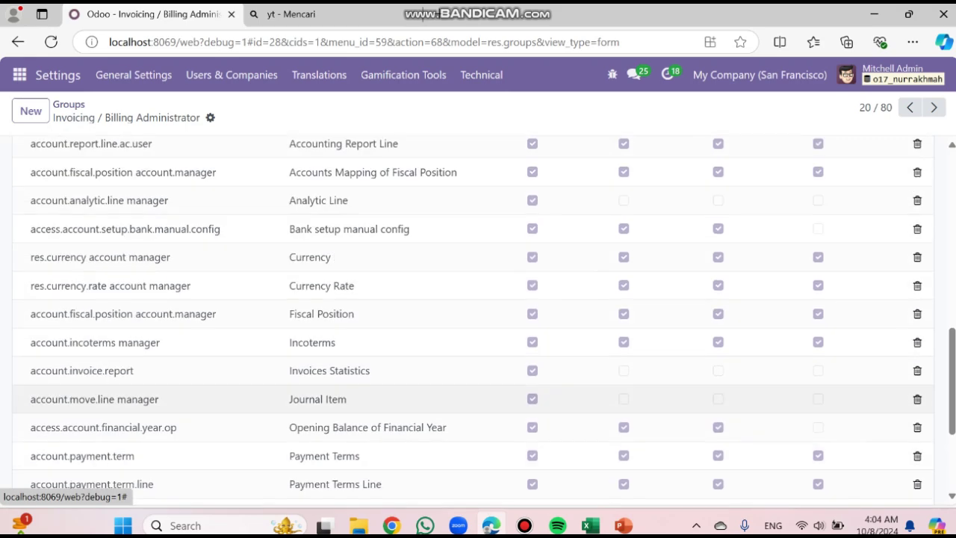
scroll(478, 320, "up", 10)
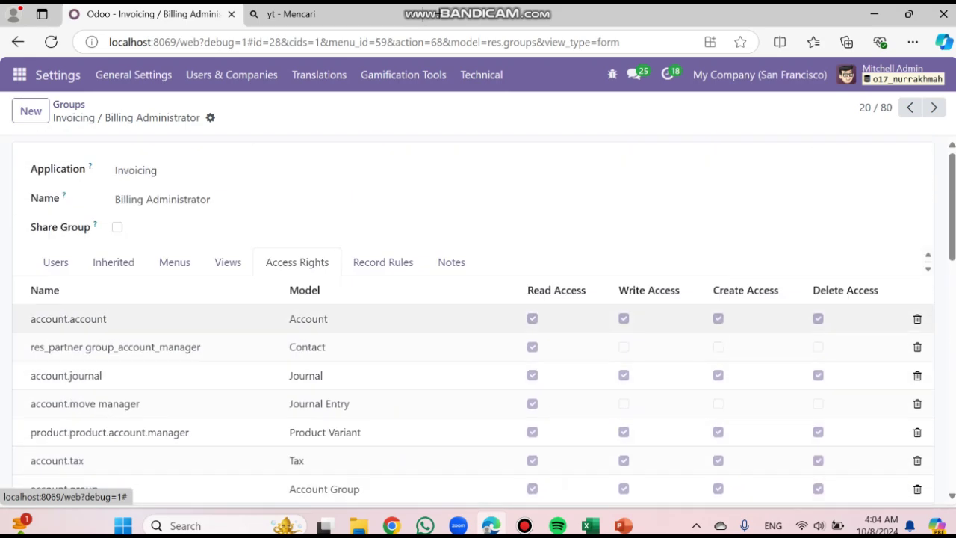
scroll(523, 346, "down", 1)
scroll(523, 347, "up", 1)
scroll(523, 374, "down", 1)
scroll(523, 374, "up", 1)
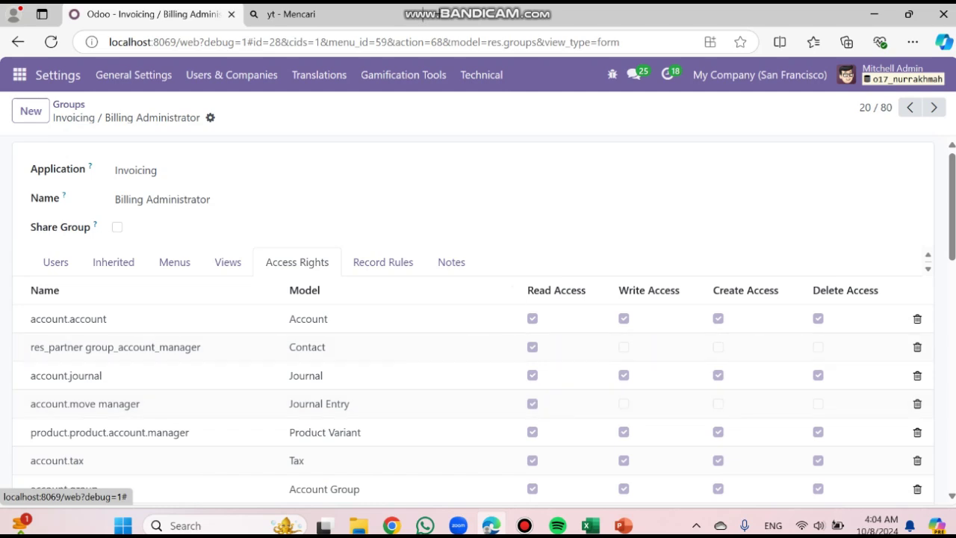
left_click(231, 74)
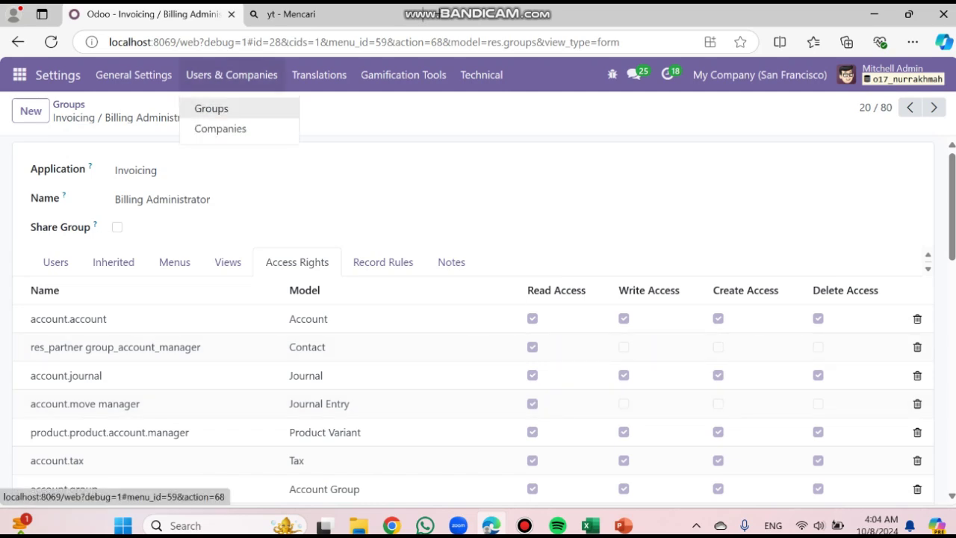
From the Groups list, open the Invoicing / Billing group to see its five members and login status
left_click(211, 107)
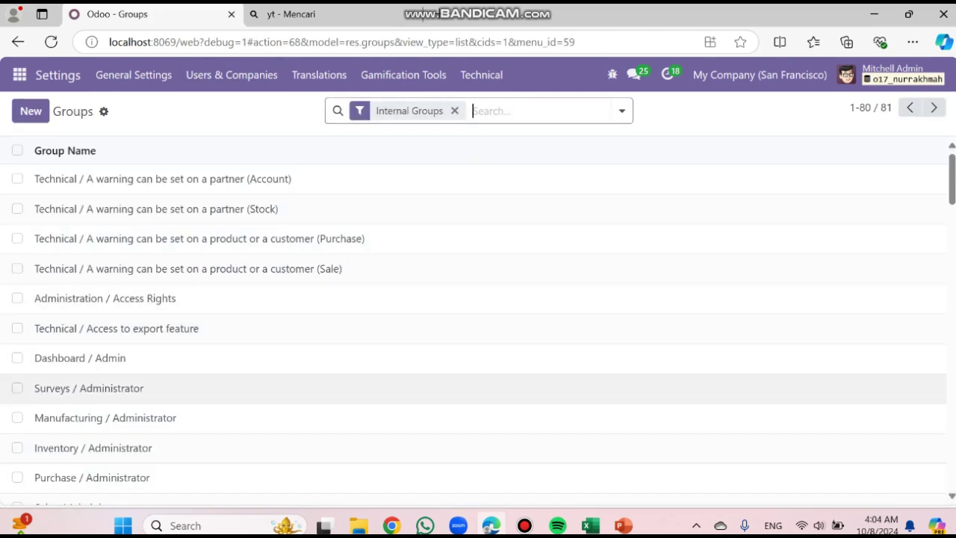
scroll(478, 373, "down", 1)
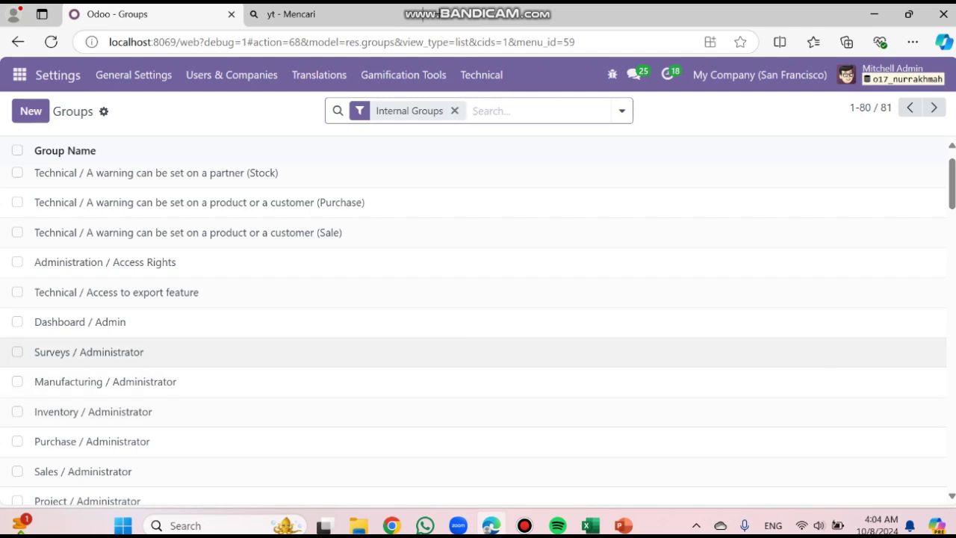
scroll(478, 313, "down", 2)
scroll(479, 336, "down", 1)
scroll(478, 389, "down", 1)
left_click(75, 423)
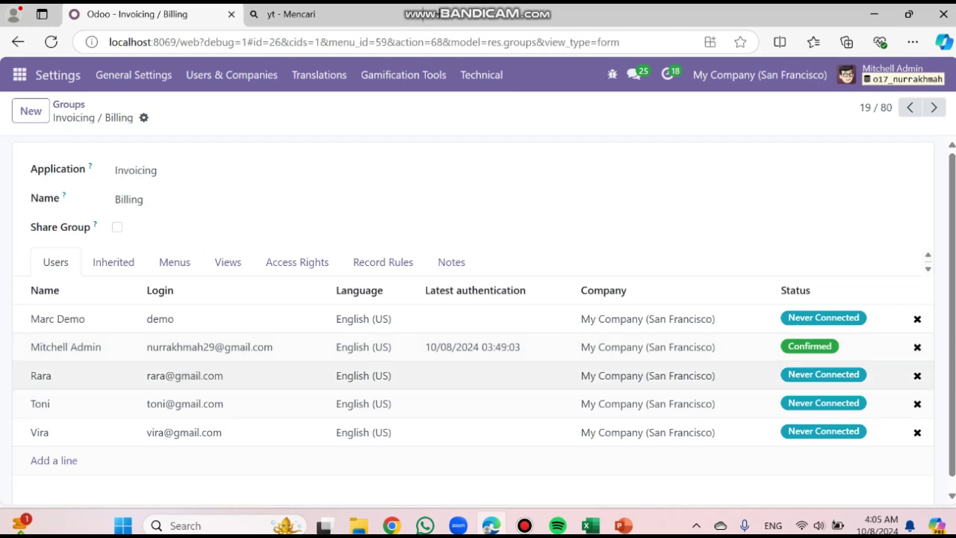
Check the Billing group's Inherited and Menus tabs, then its per-model read/write/create/delete access rights
left_click(120, 263)
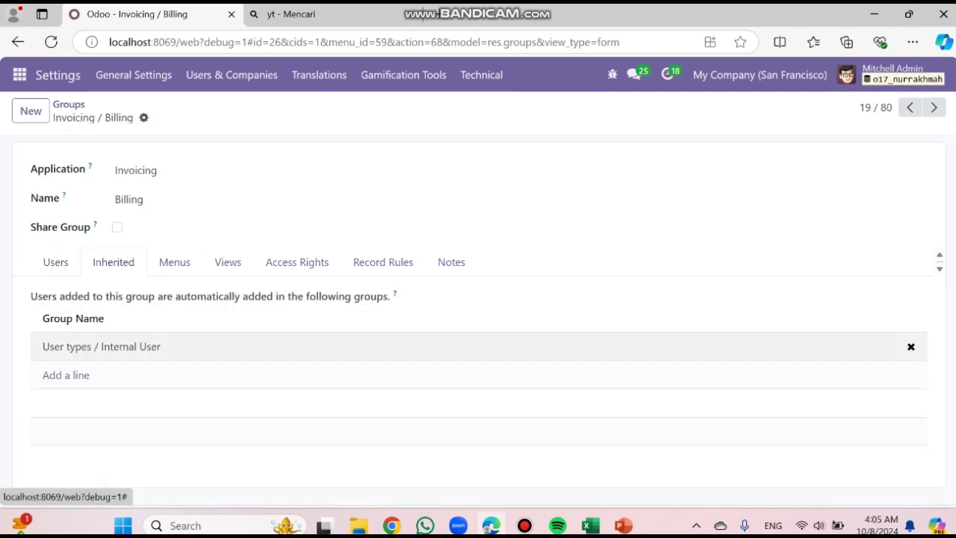
left_click(175, 263)
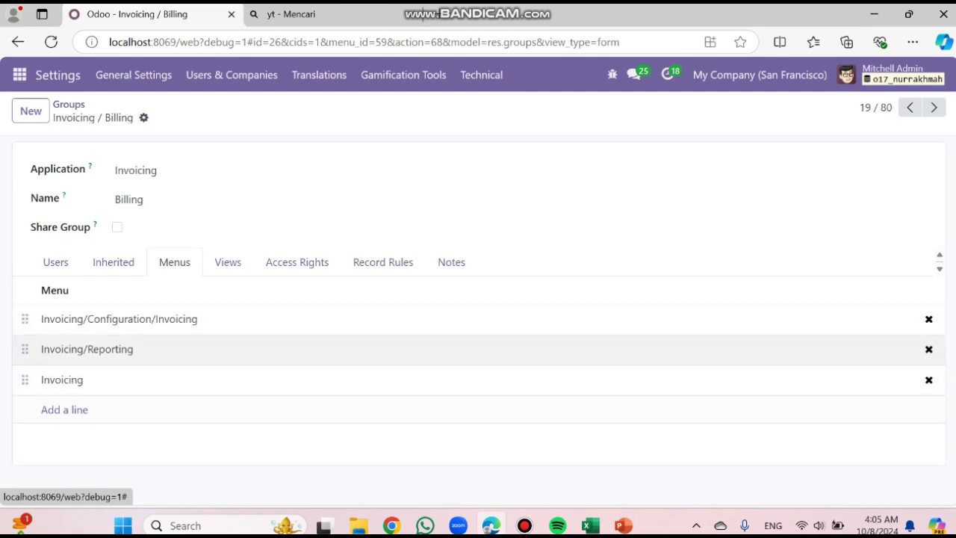
left_click(298, 263)
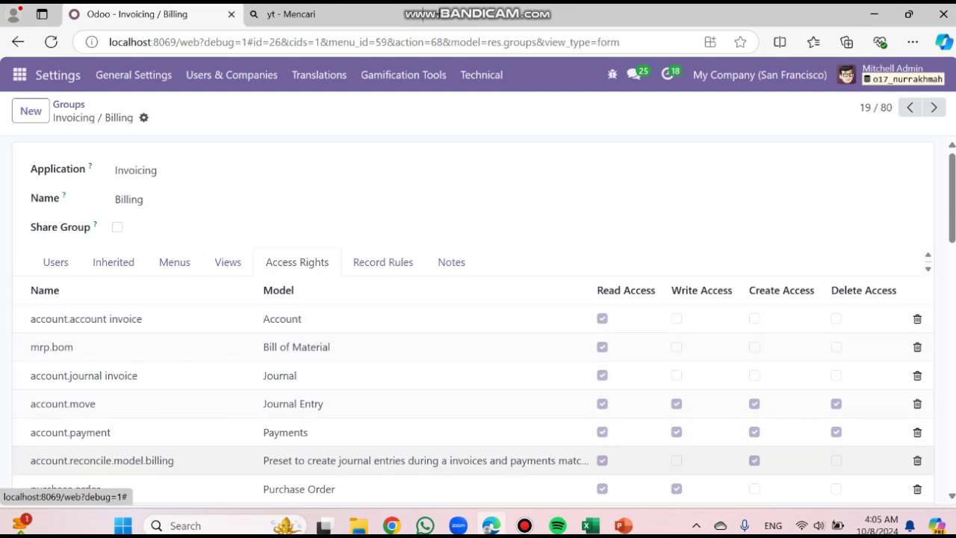
scroll(448, 441, "down", 1)
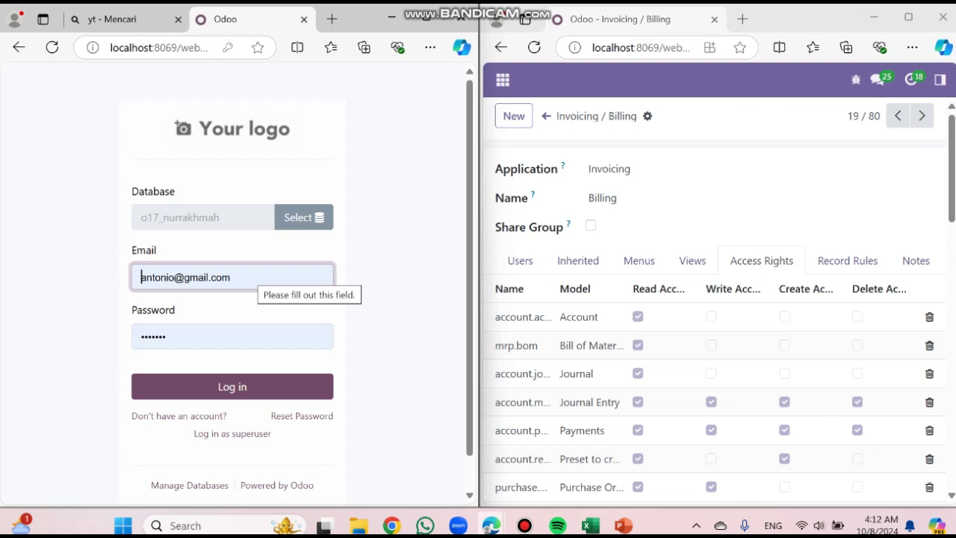
Sign in as the imported user in the left window using the saved login
left_click(225, 277)
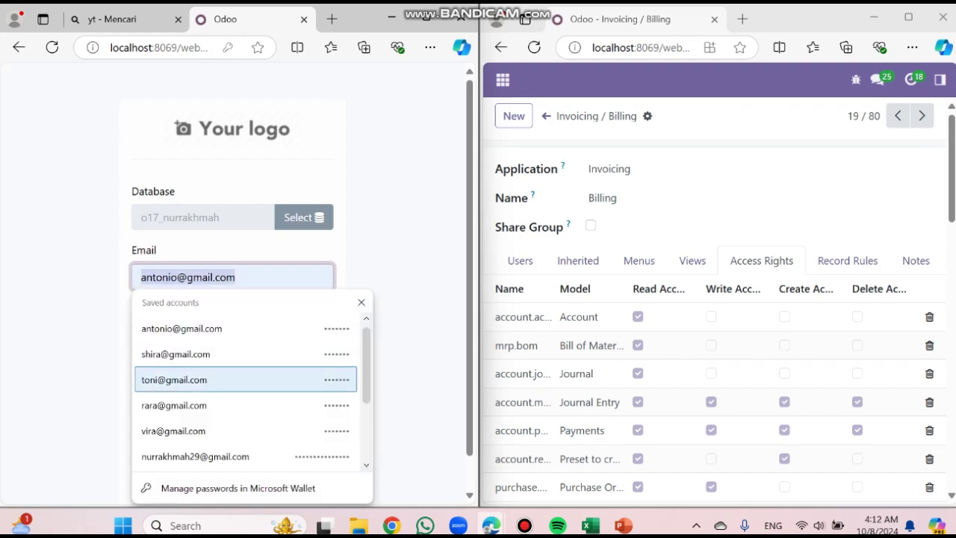
left_click(224, 431)
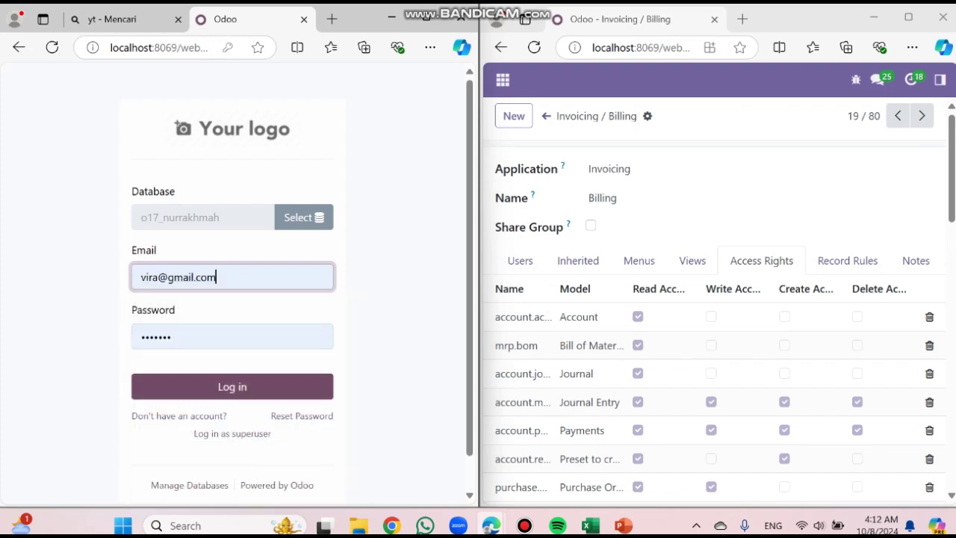
double_click(224, 336)
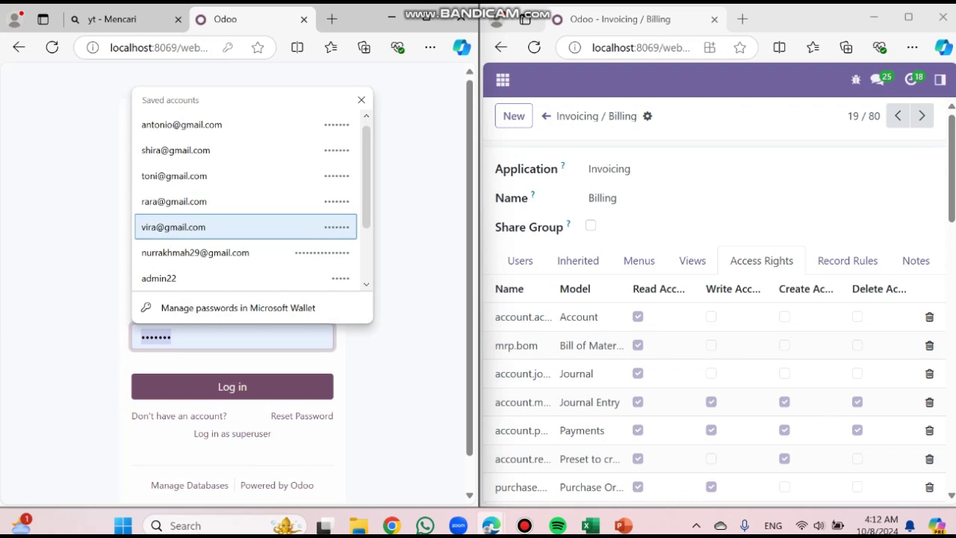
left_click(233, 227)
left_click(232, 387)
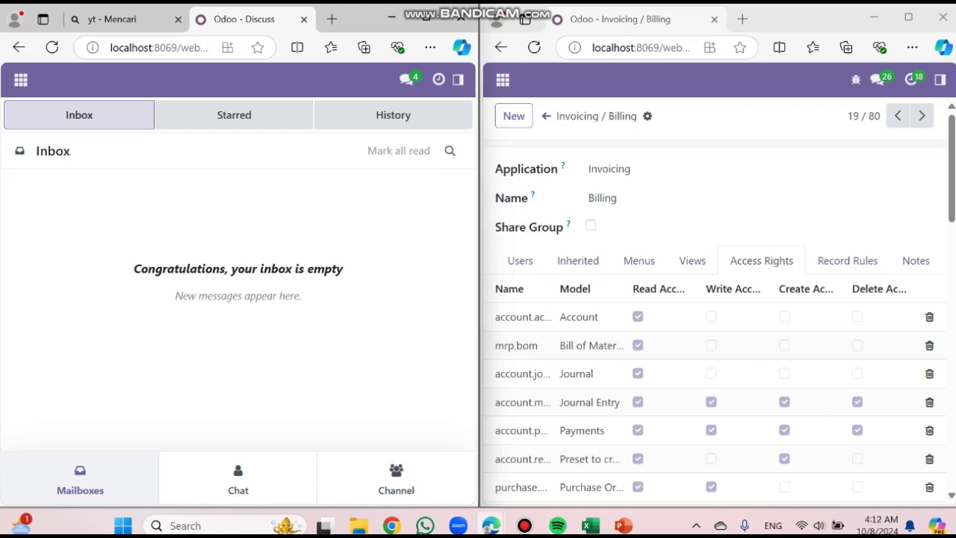
Compare the user's app list with the admin's, then open Invoicing as the user
left_click(20, 80)
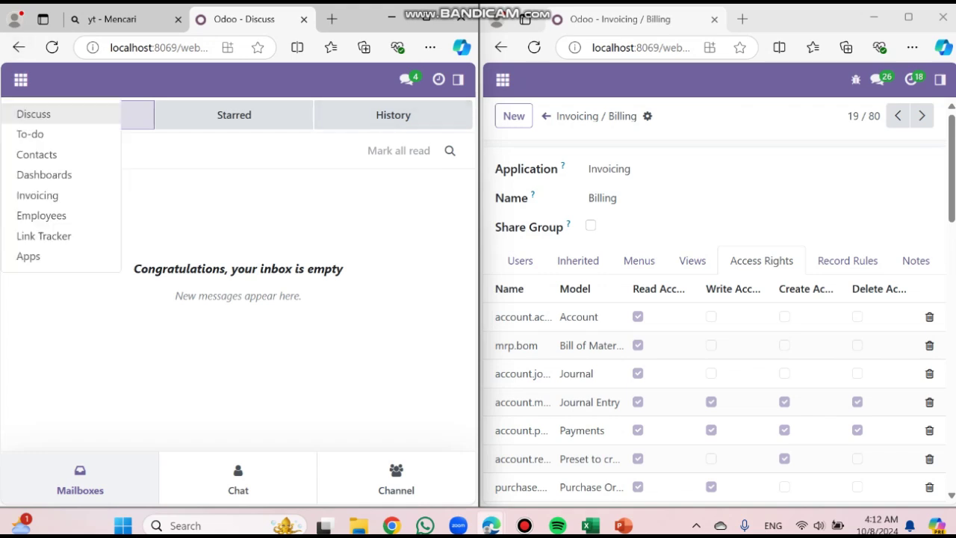
left_click(503, 80)
scroll(611, 275, "down", 1)
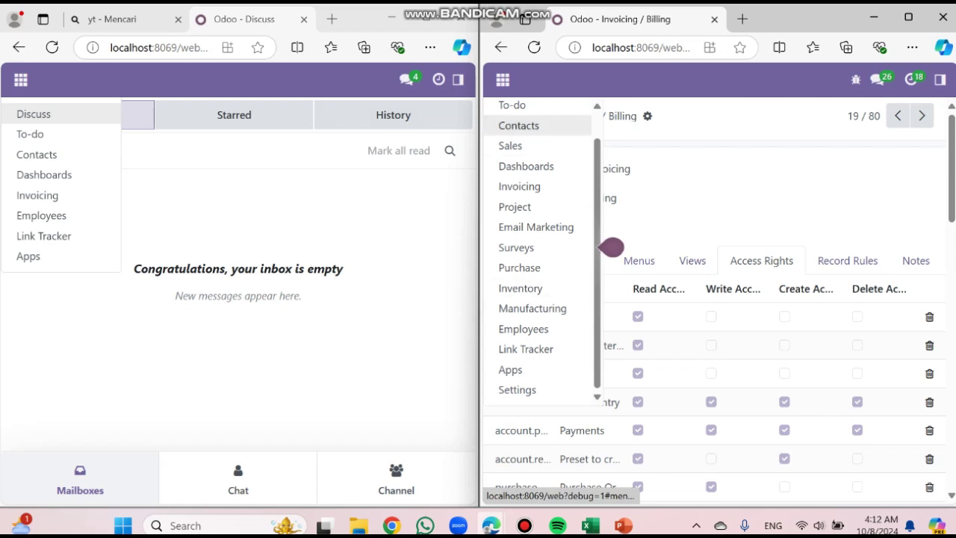
scroll(612, 275, "up", 1)
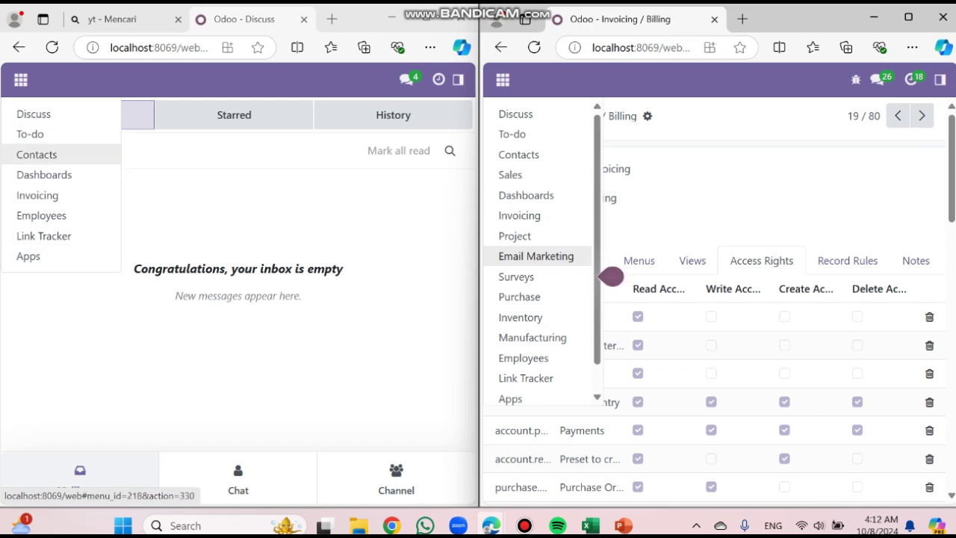
left_click(458, 79)
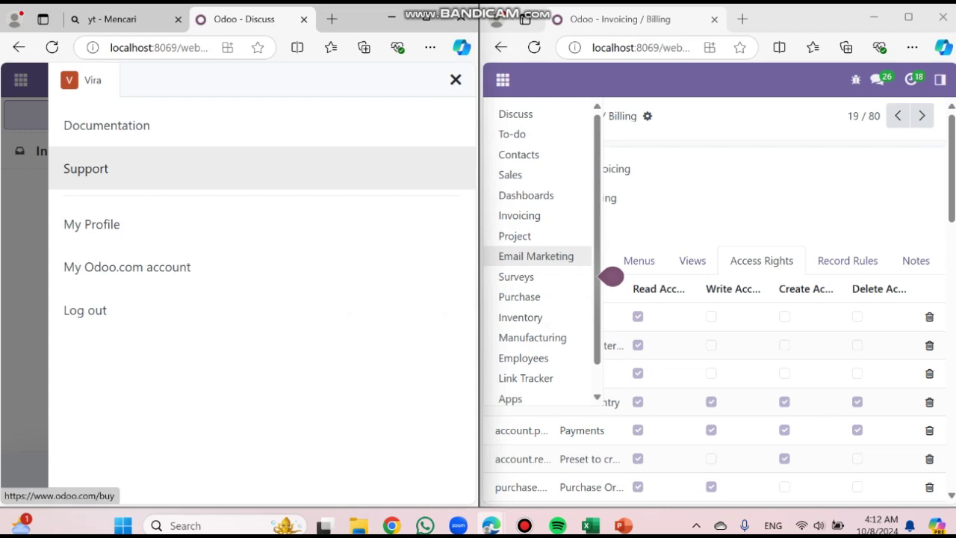
left_click(456, 80)
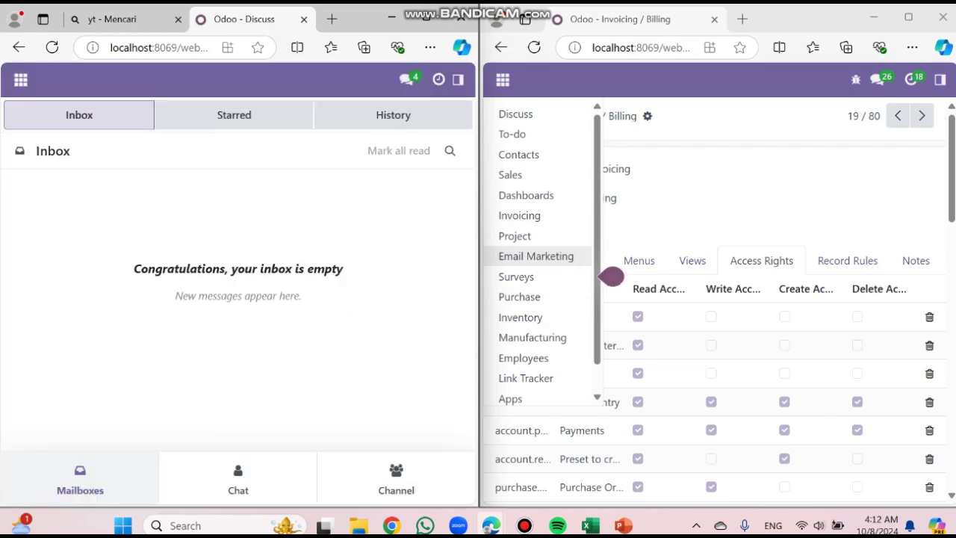
left_click(21, 80)
left_click(38, 194)
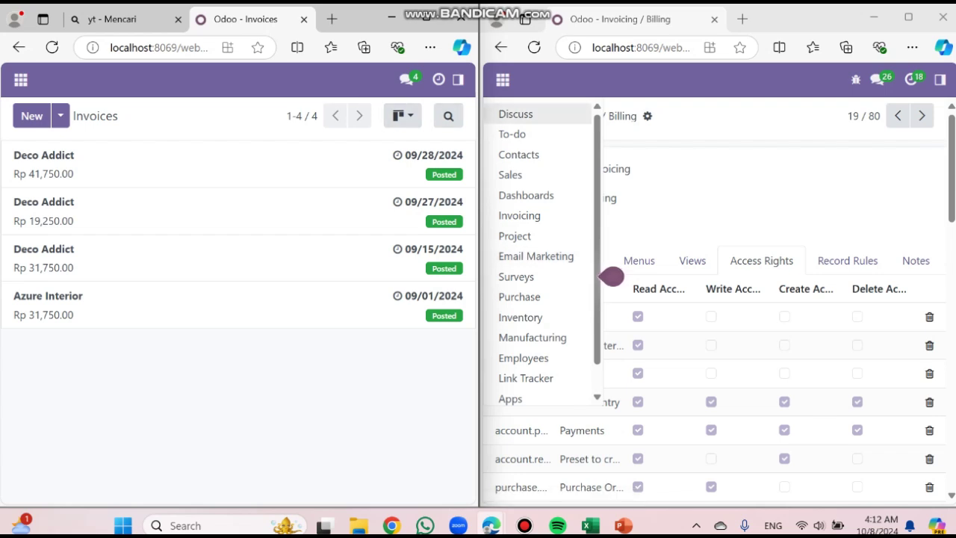
Show the Invoicing navigation menu for both the user and the admin side by side
left_click(458, 80)
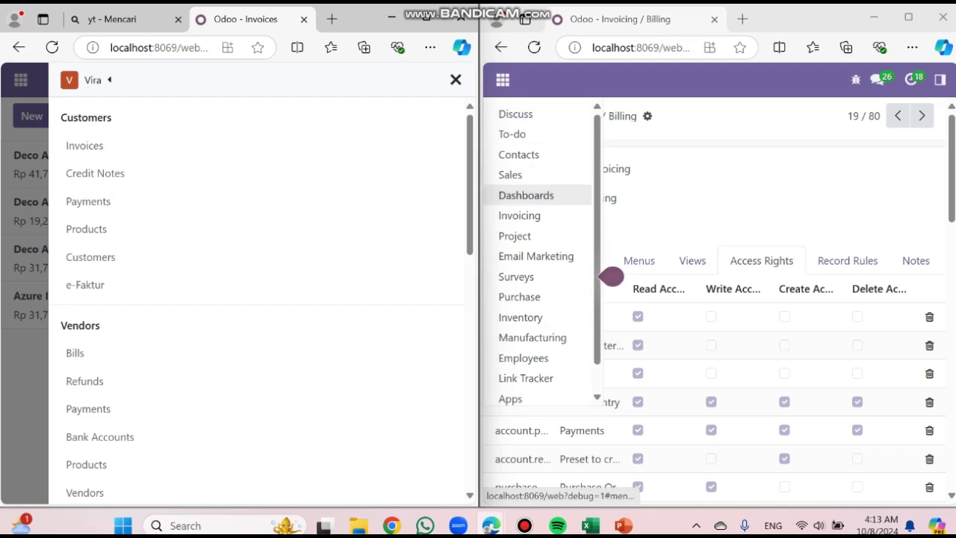
left_click(520, 216)
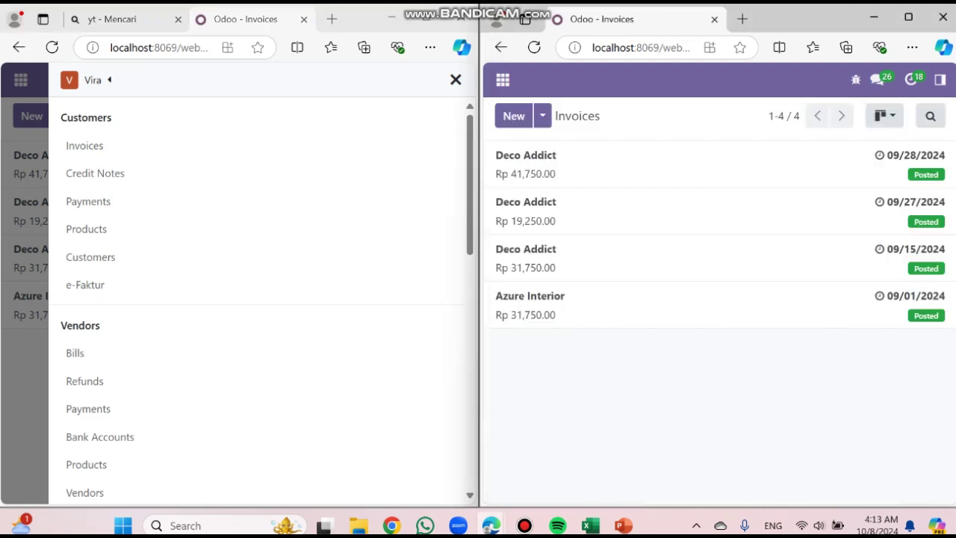
left_click(940, 80)
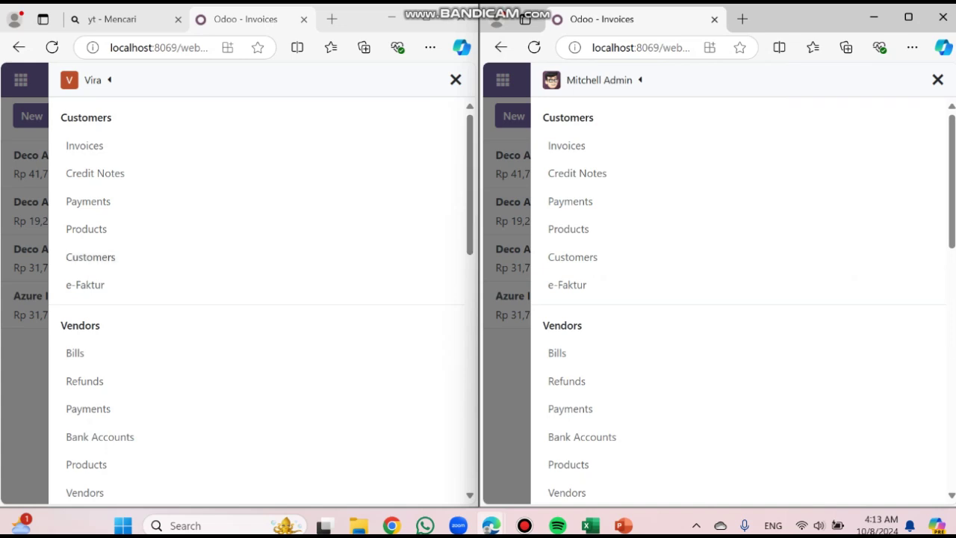
Scroll through both menus to spot Settings and Payment Providers missing for the user
scroll(262, 307, "down", 2)
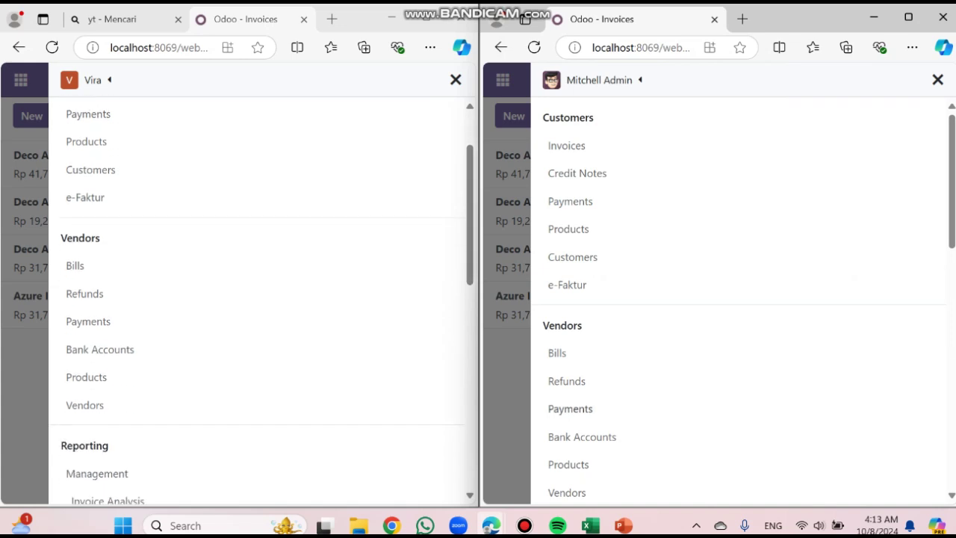
scroll(570, 408, "down", 1)
scroll(740, 299, "down", 1)
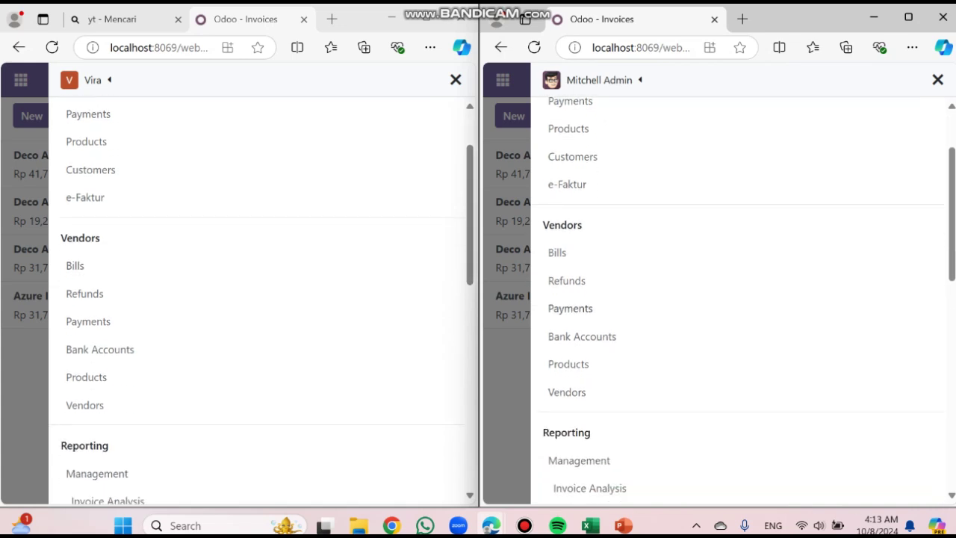
scroll(740, 299, "down", 2)
scroll(262, 298, "down", 3)
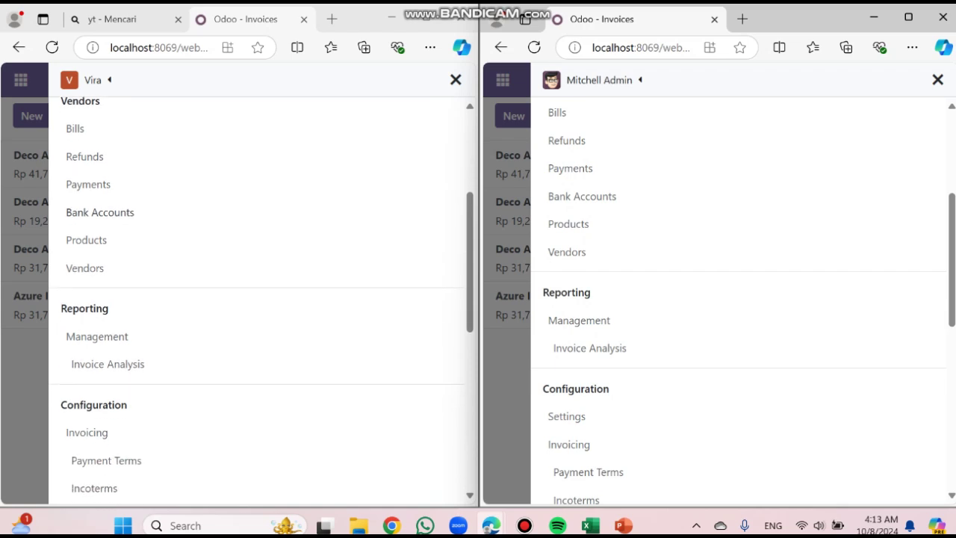
scroll(740, 299, "down", 3)
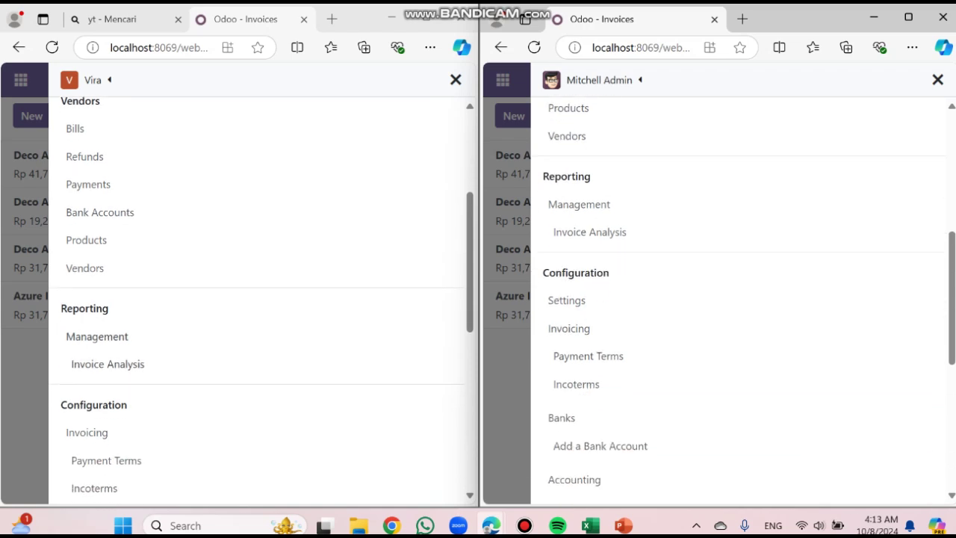
scroll(97, 336, "down", 2)
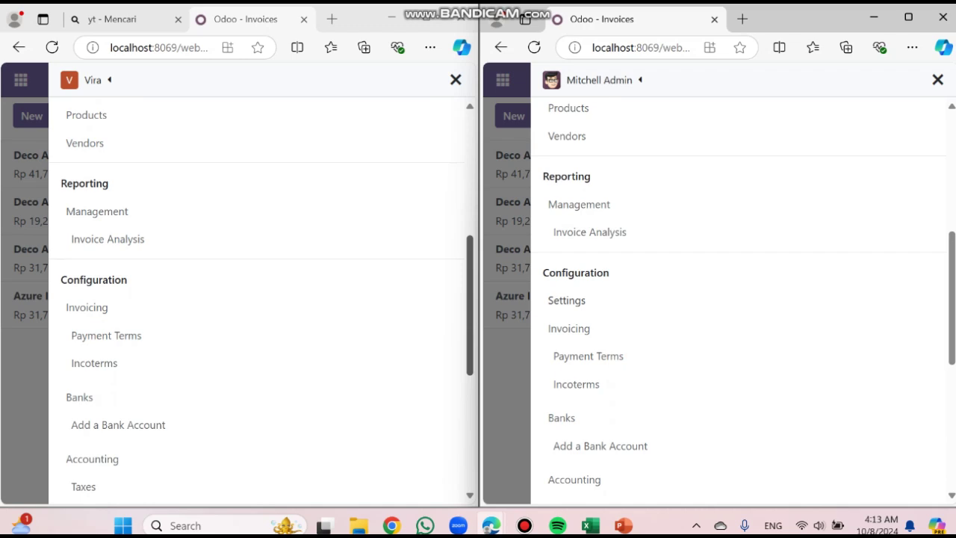
scroll(739, 298, "down", 1)
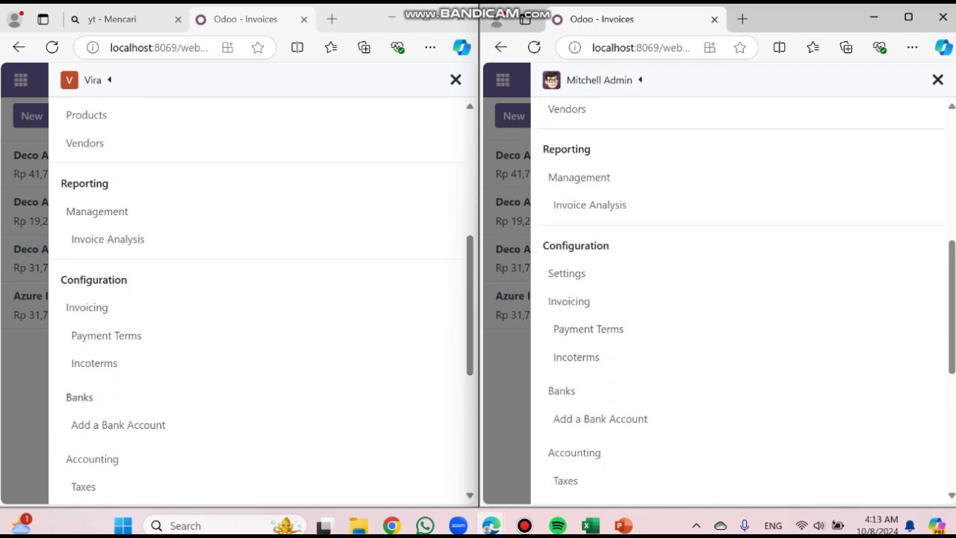
scroll(254, 299, "down", 5)
scroll(739, 299, "down", 4)
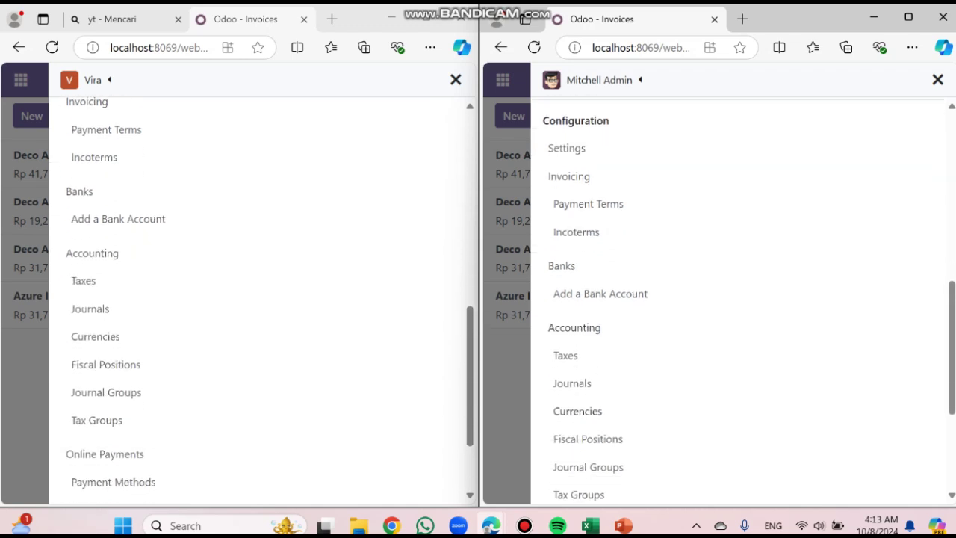
scroll(254, 299, "down", 1)
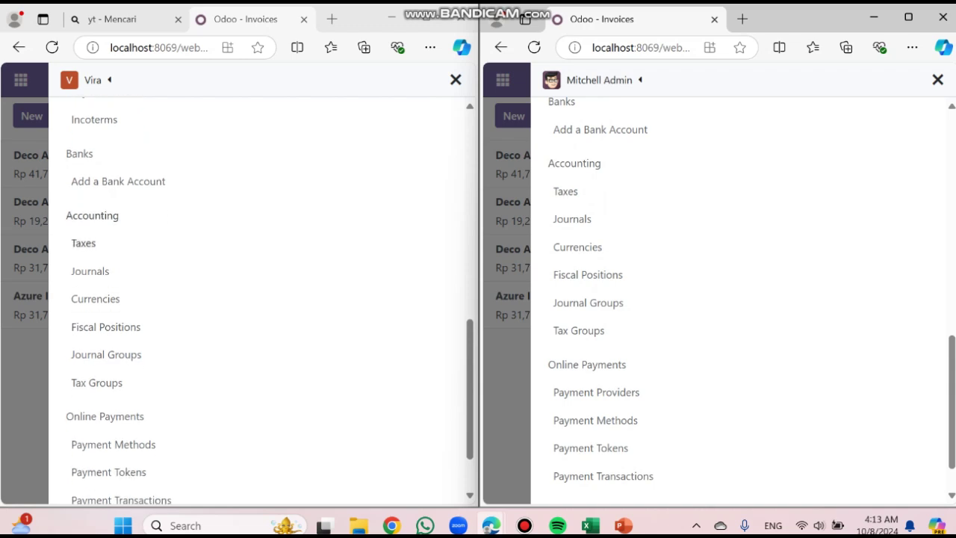
scroll(254, 299, "down", 1)
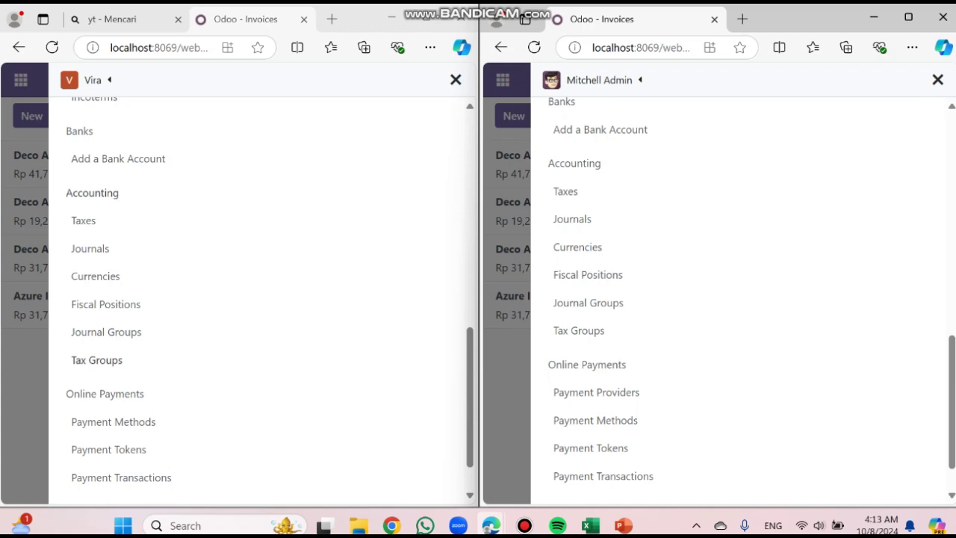
scroll(254, 299, "down", 1)
scroll(598, 336, "down", 1)
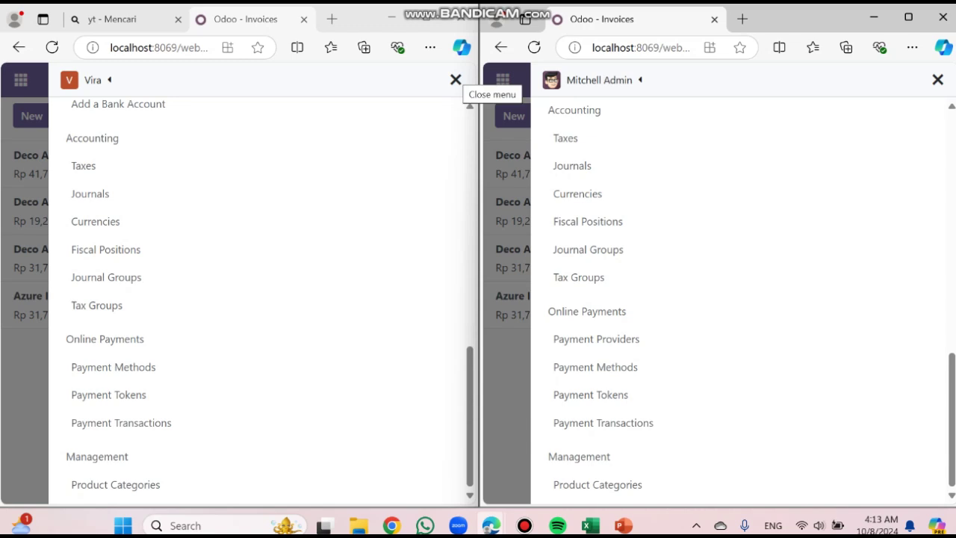
Close the user's Invoicing side menu and app list, and maximize the browser
left_click(456, 79)
left_click(458, 79)
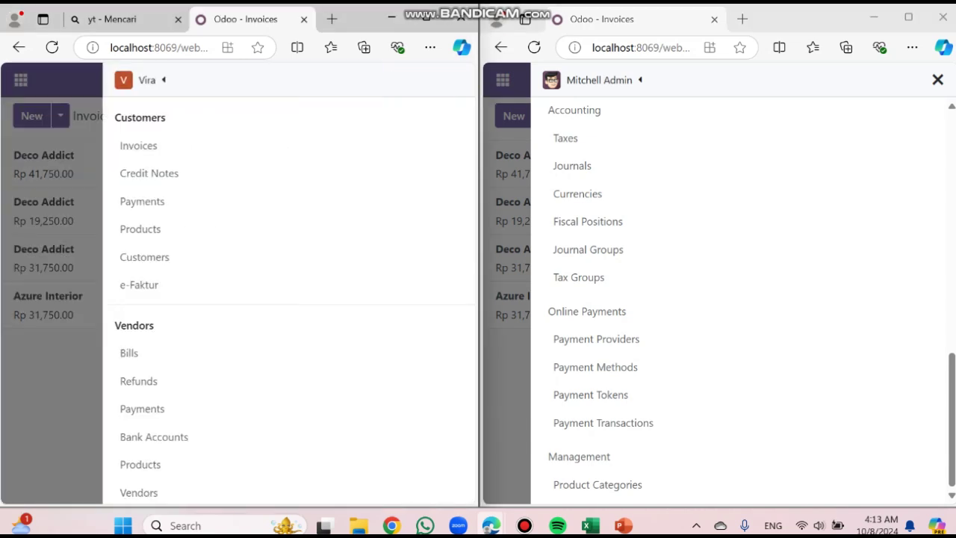
left_click(455, 79)
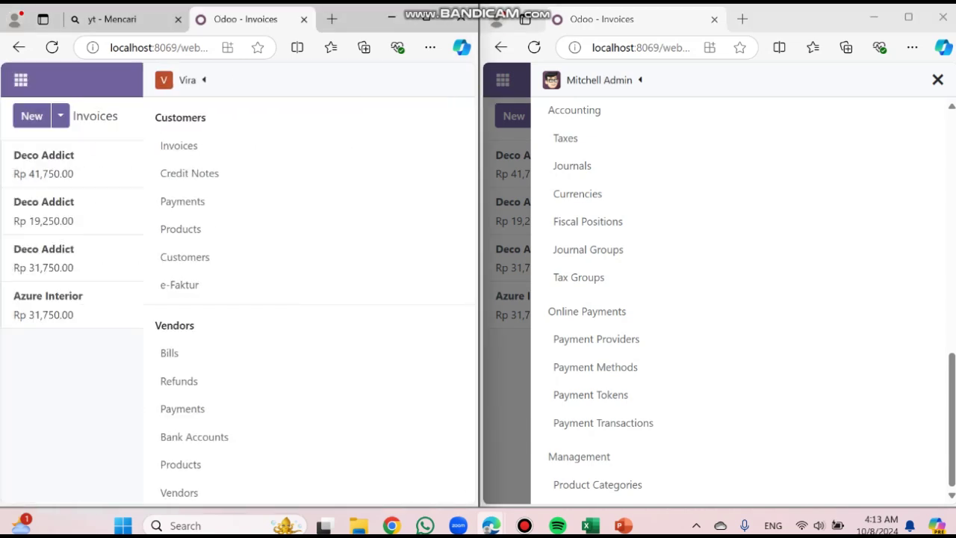
left_click(20, 80)
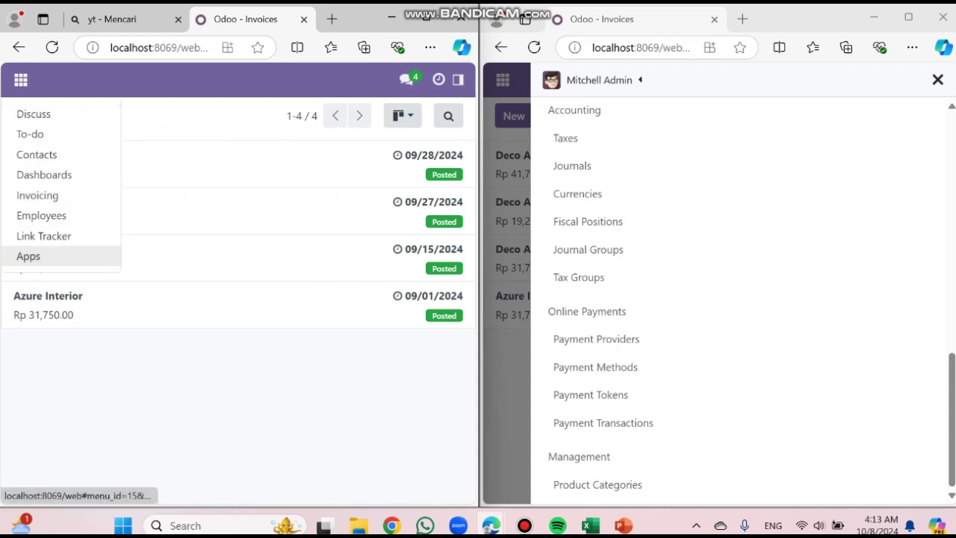
left_click(299, 388)
left_click(426, 16)
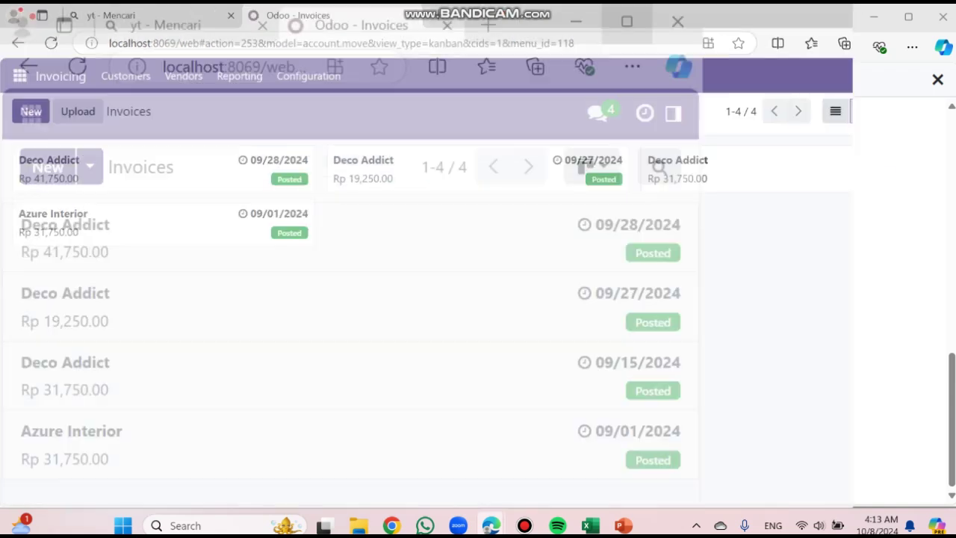
Log the imported user out and resubmit the login form
left_click(934, 74)
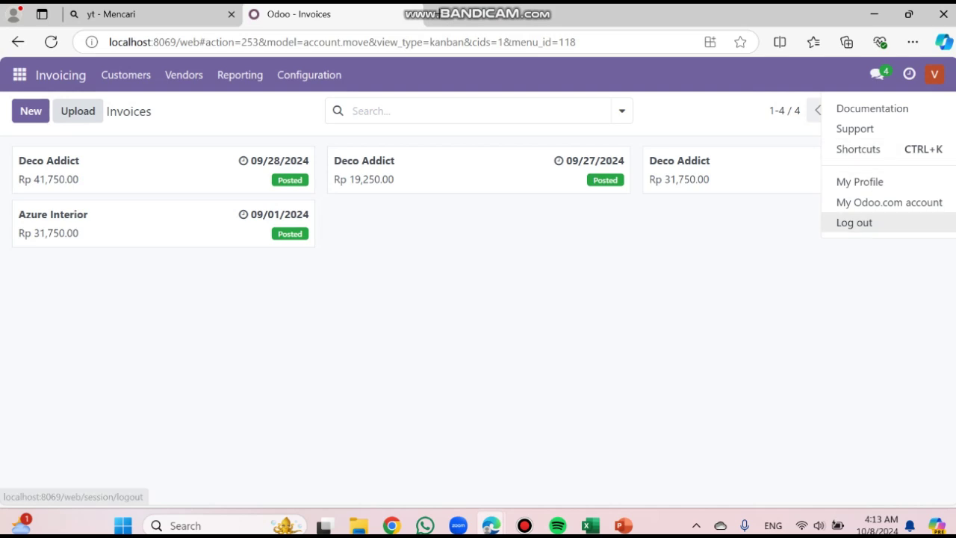
left_click(854, 222)
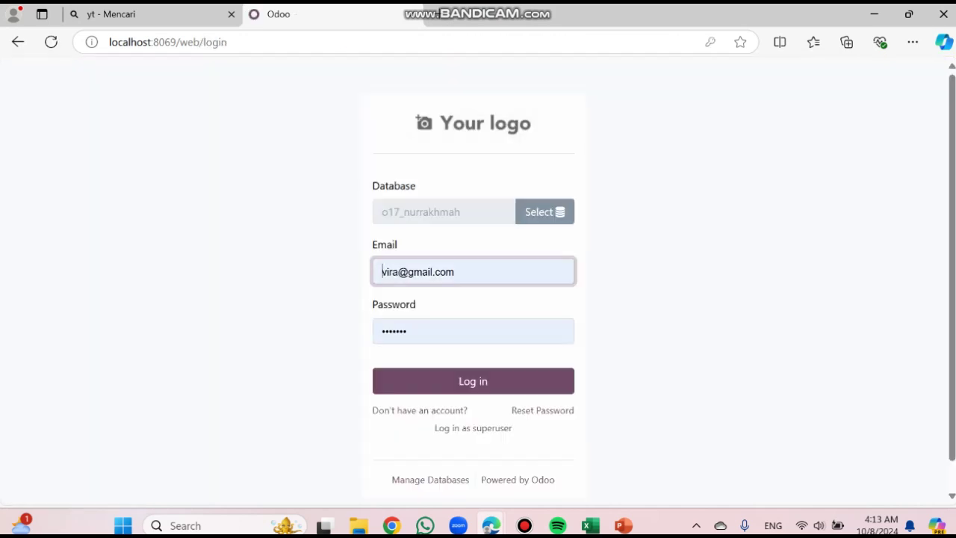
key("Return")
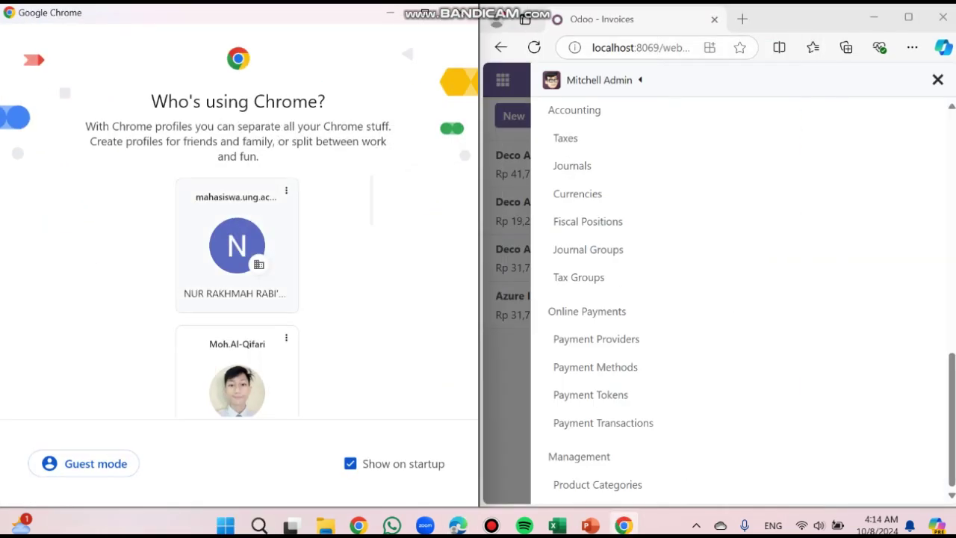
Open Chrome under the personal profile and load Odoo at localhost:8069
scroll(237, 299, "down", 5)
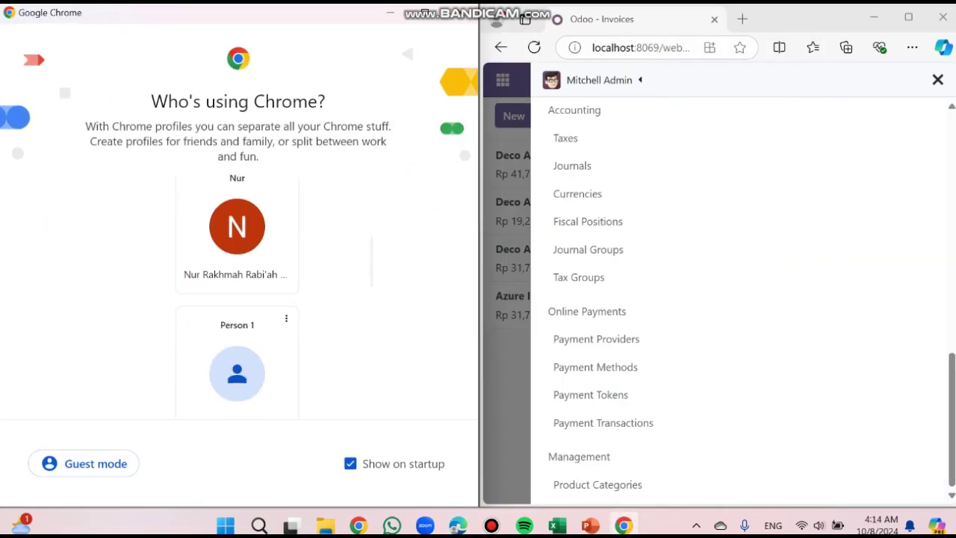
left_click_drag(216, 217, 217, 159)
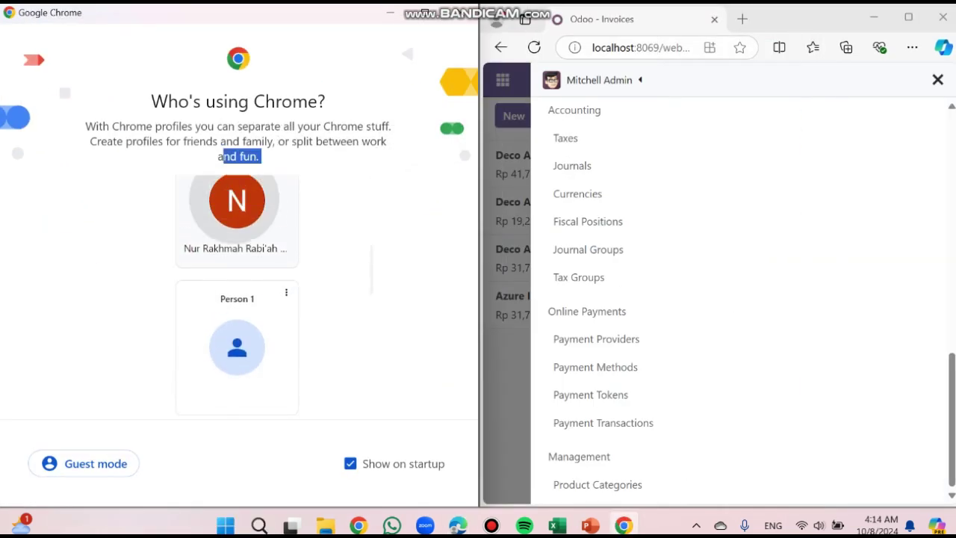
left_click(216, 195)
left_click(217, 48)
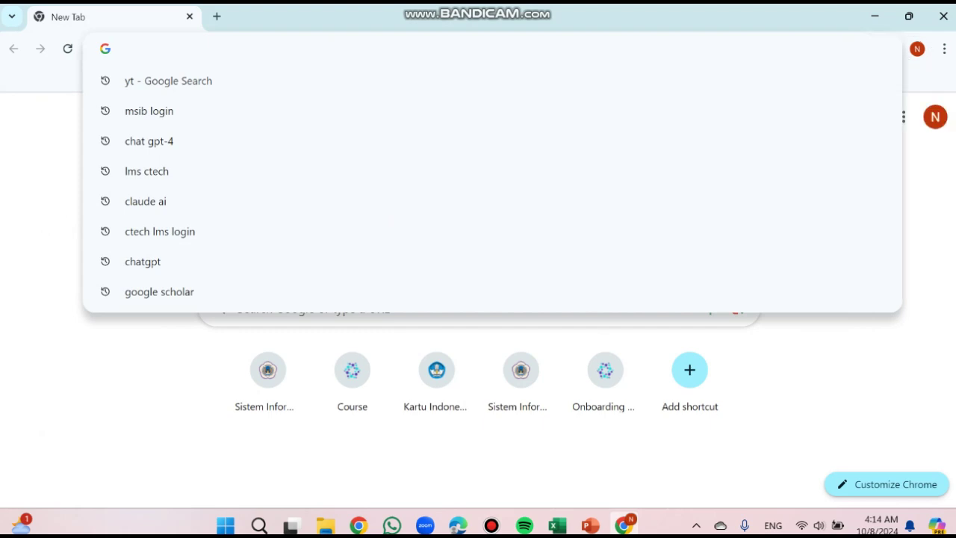
type("lo")
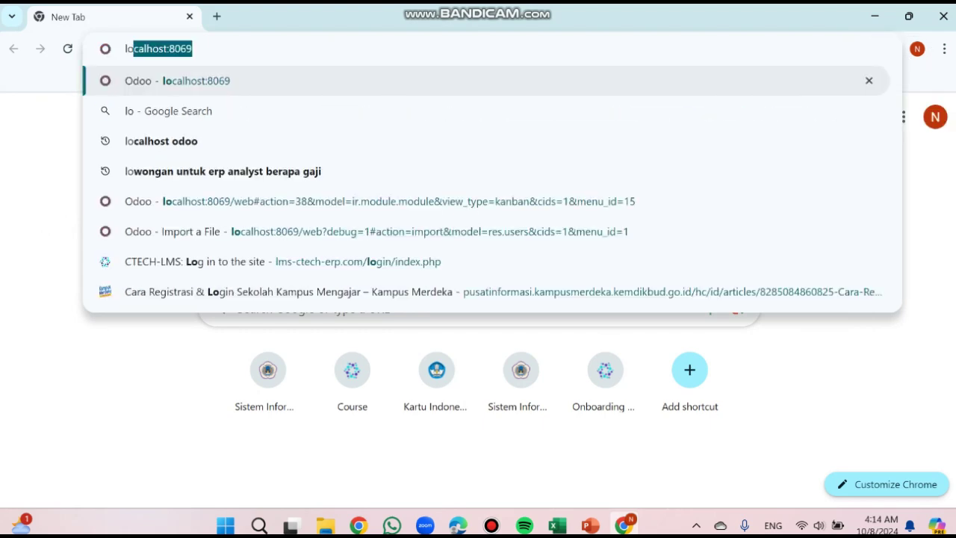
key("Return")
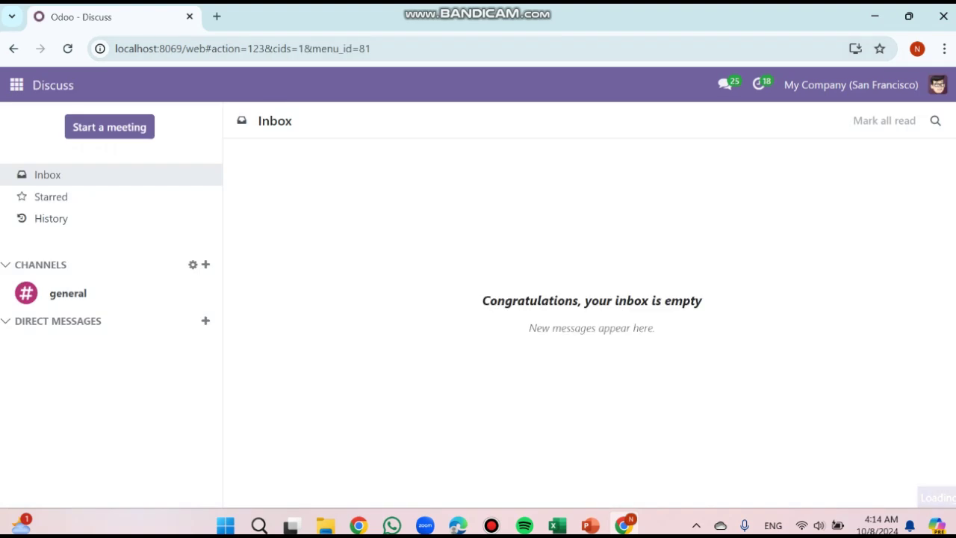
Log the administrator out and switch the login page to the rakhmah database
left_click(851, 85)
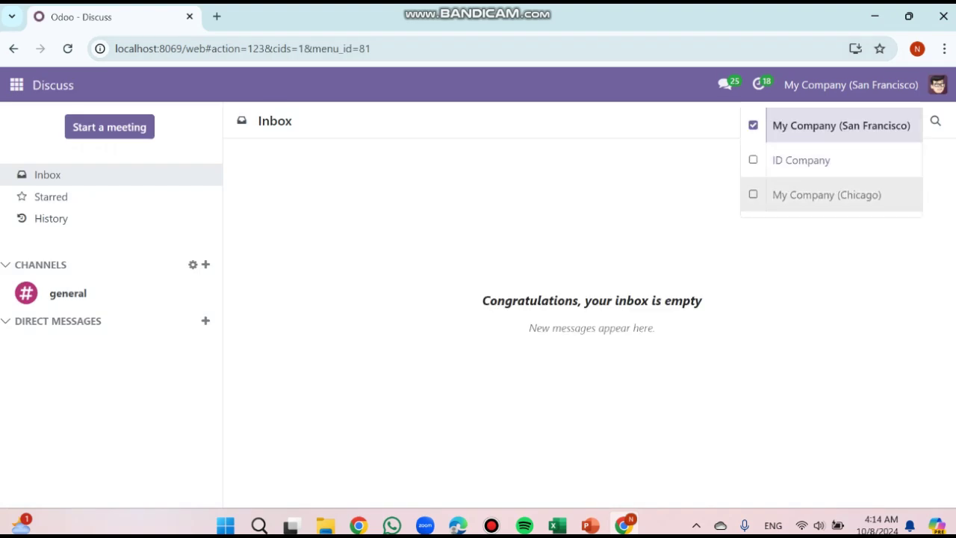
mouse_move(938, 85)
left_click(857, 232)
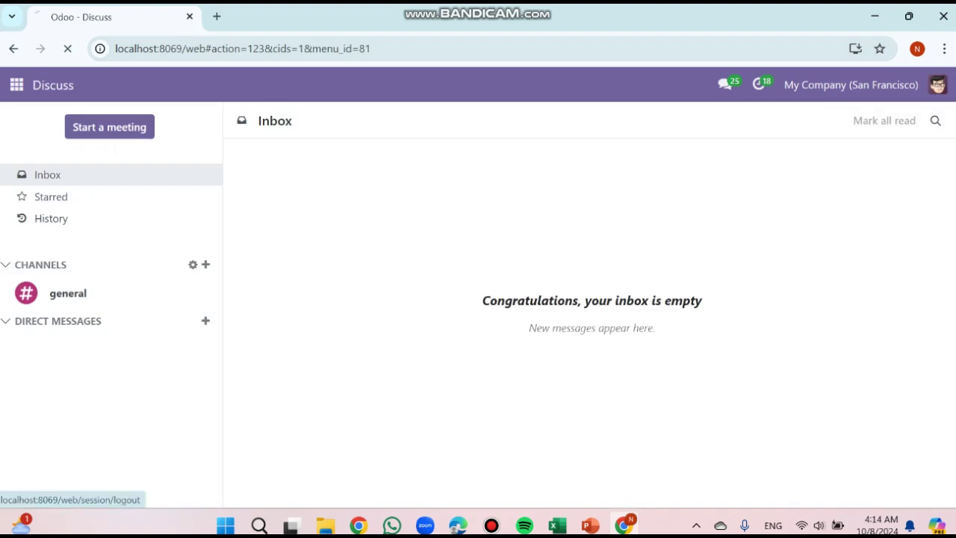
left_click(544, 222)
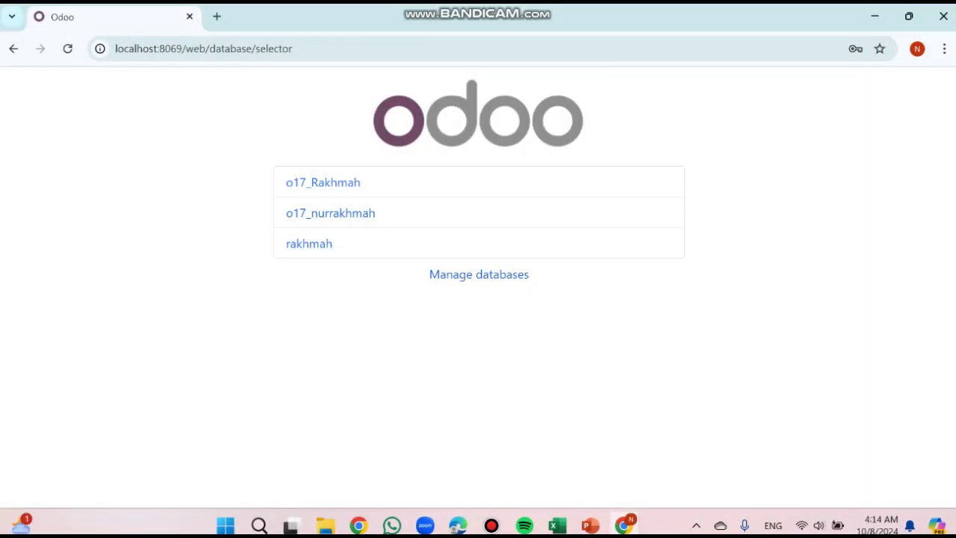
left_click(309, 244)
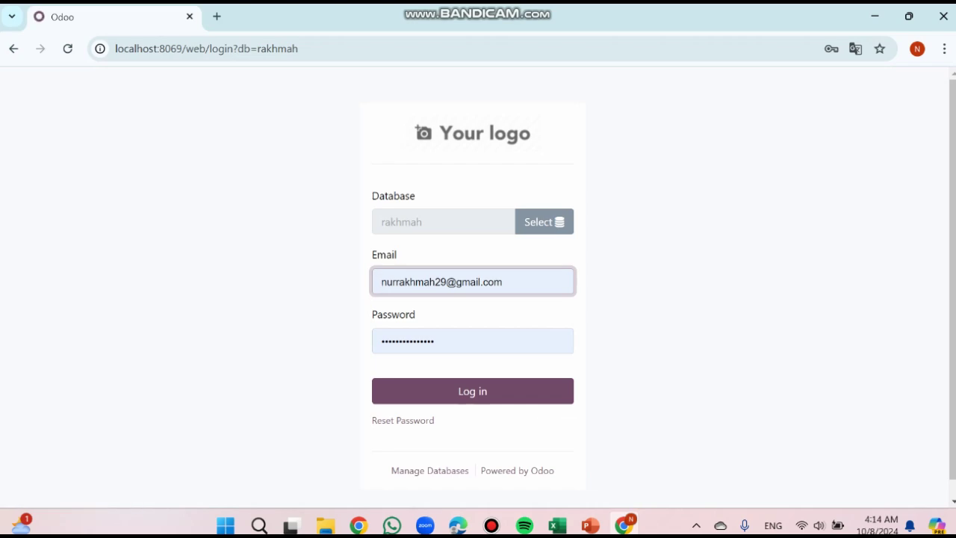
left_click_drag(514, 282, 379, 281)
Snap Chrome to the left half and submit the imported user's e-mail and password
left_click_drag(643, 18, 684, 70)
key("super+Left")
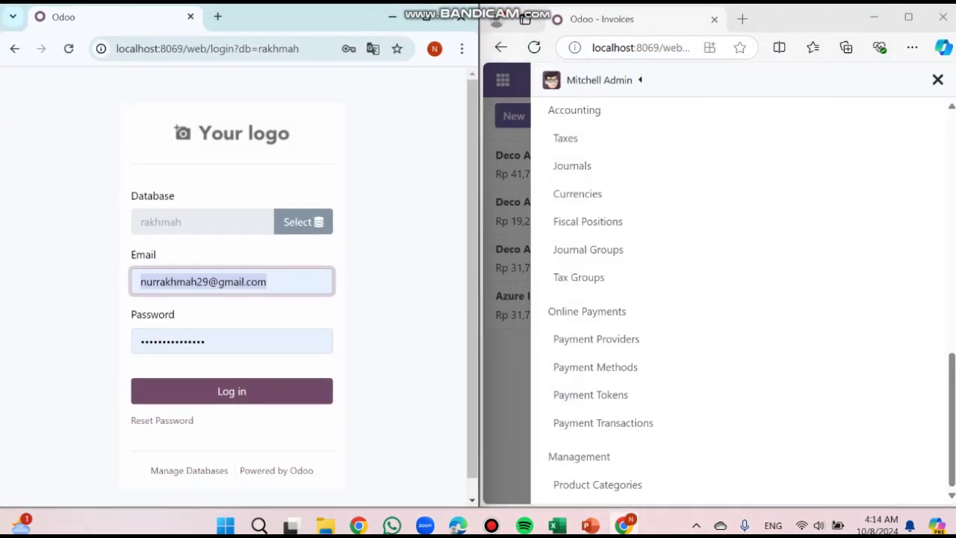
left_click(266, 281)
left_click_drag(267, 282, 139, 281)
key("BackSpace")
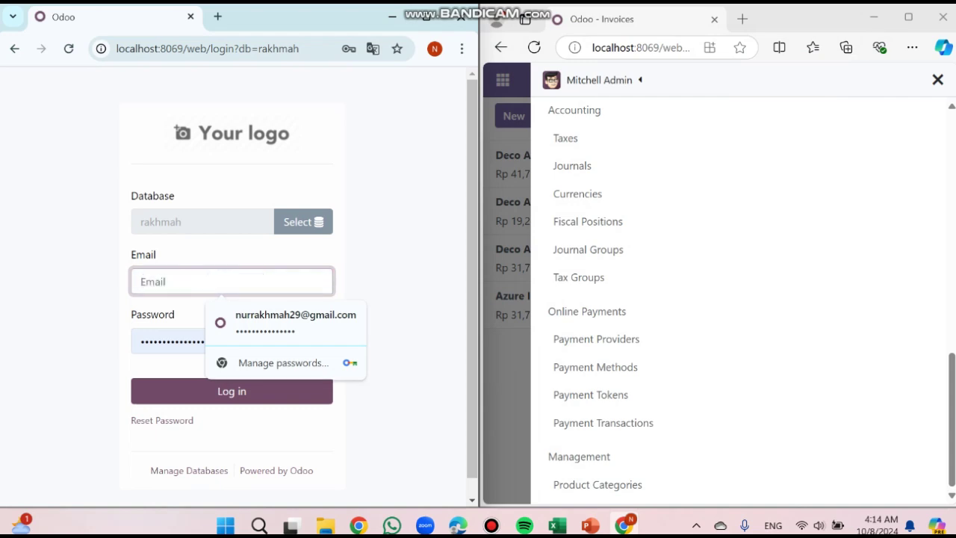
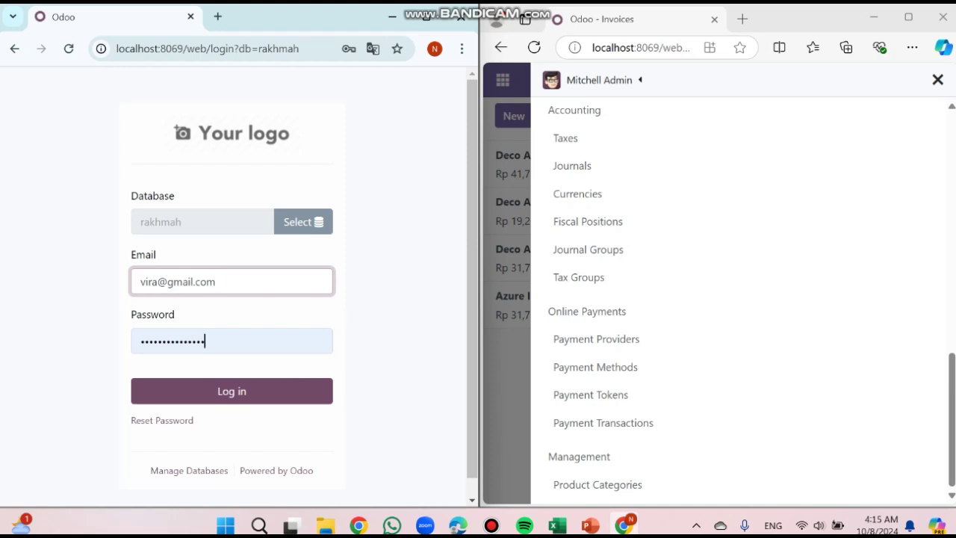
key("Tab")
key("BackSpace")
type("•••")
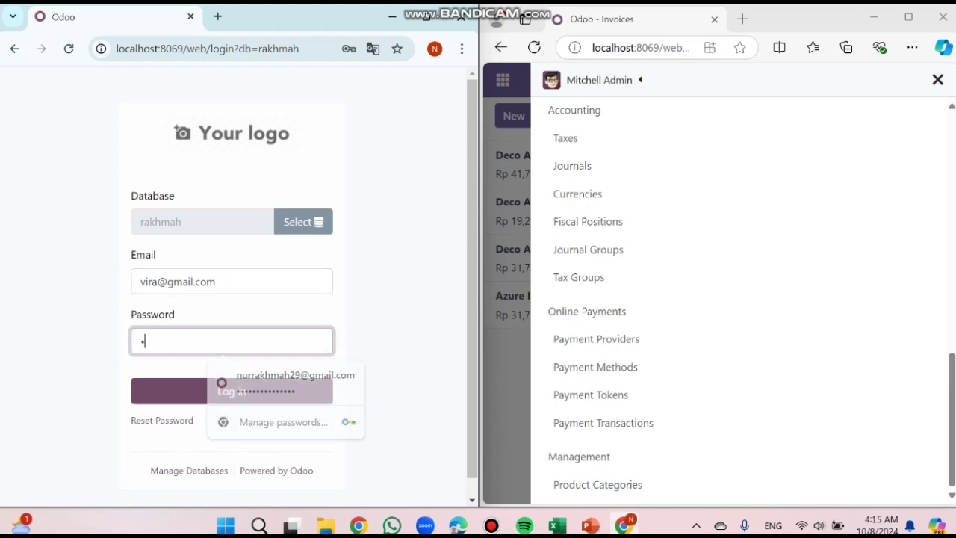
key("BackSpace")
key("BackSpace")
type("••••")
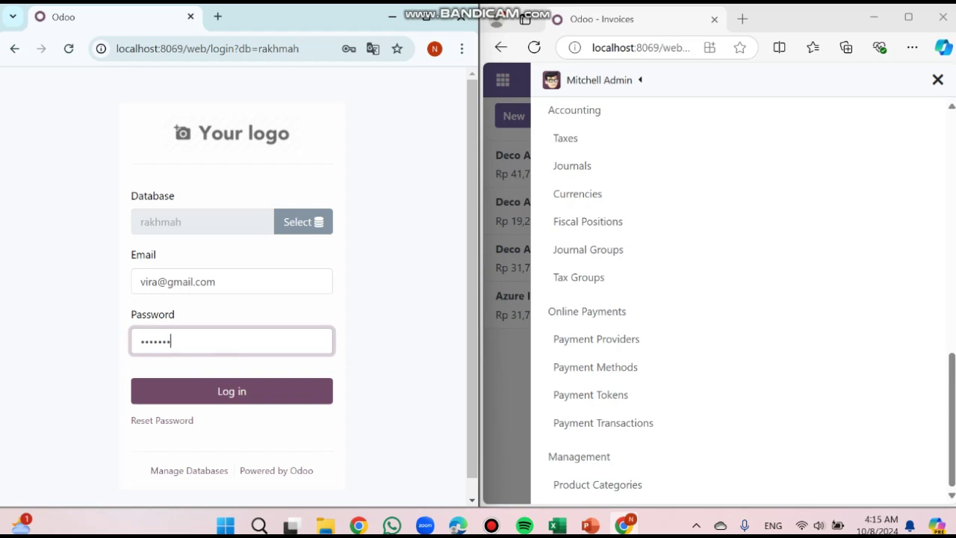
key("Return")
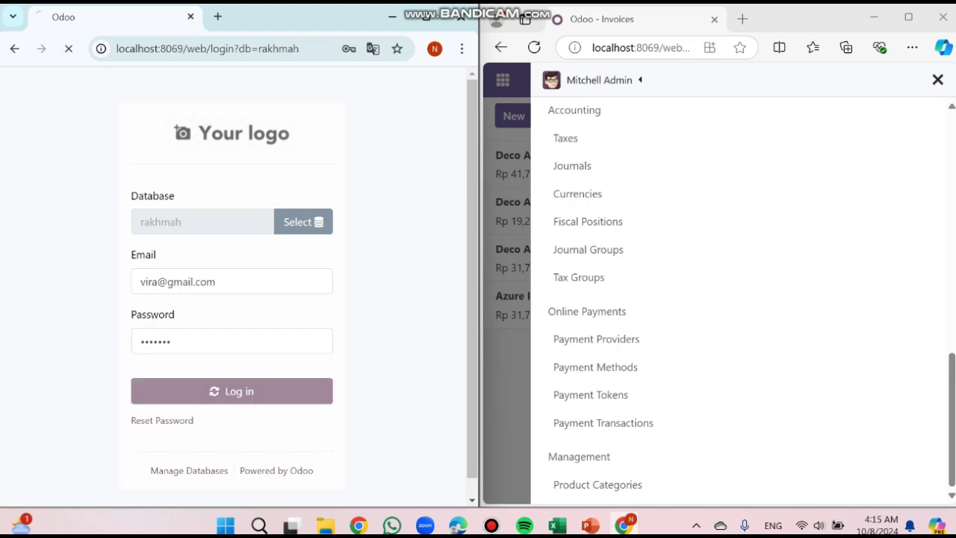
Retry the login, which fails with 'Wrong login/password', then open odoo.com in a new tab
left_click(225, 341)
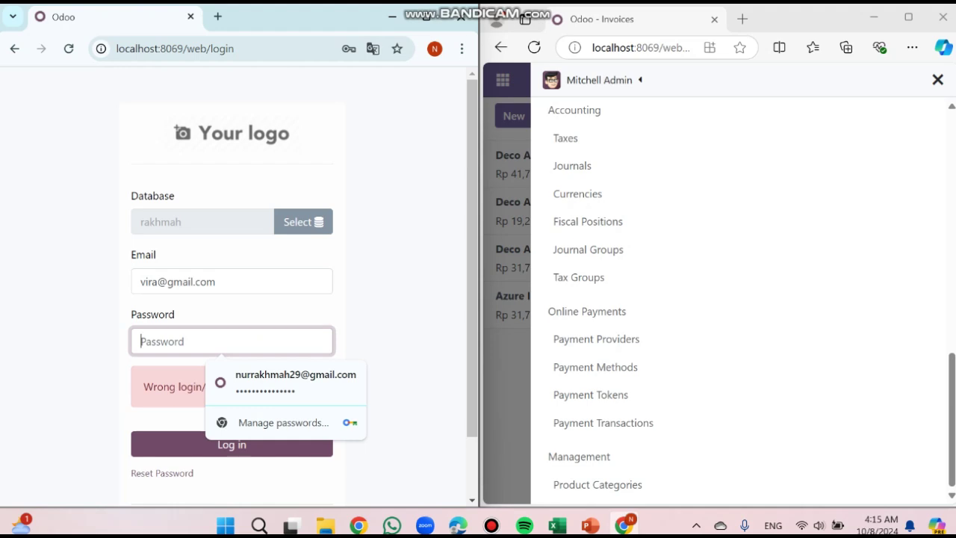
type("••••")
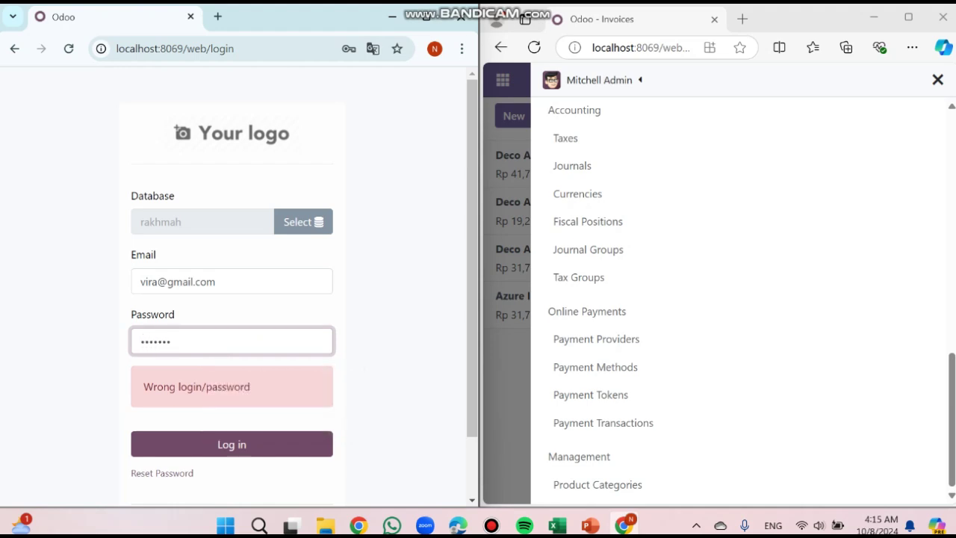
left_click(232, 444)
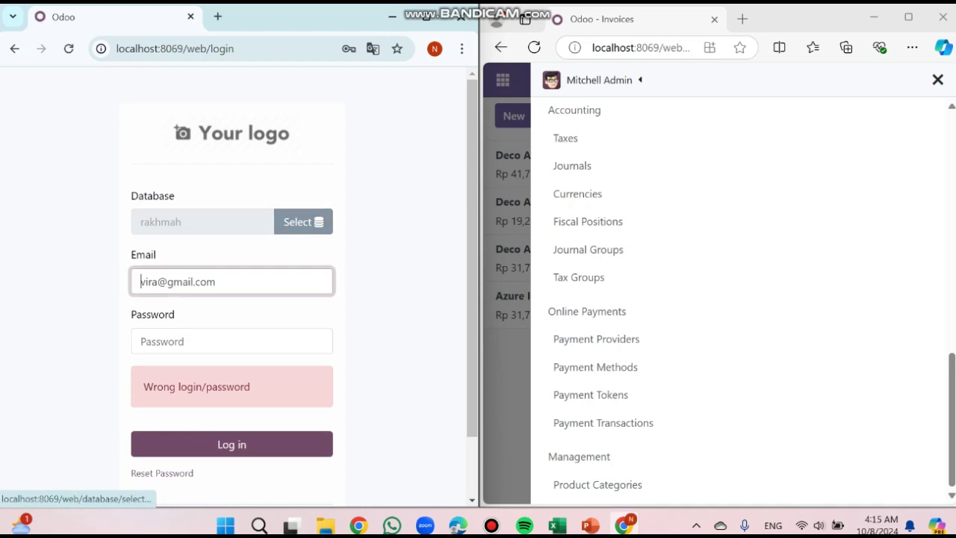
scroll(303, 224, "down", 2)
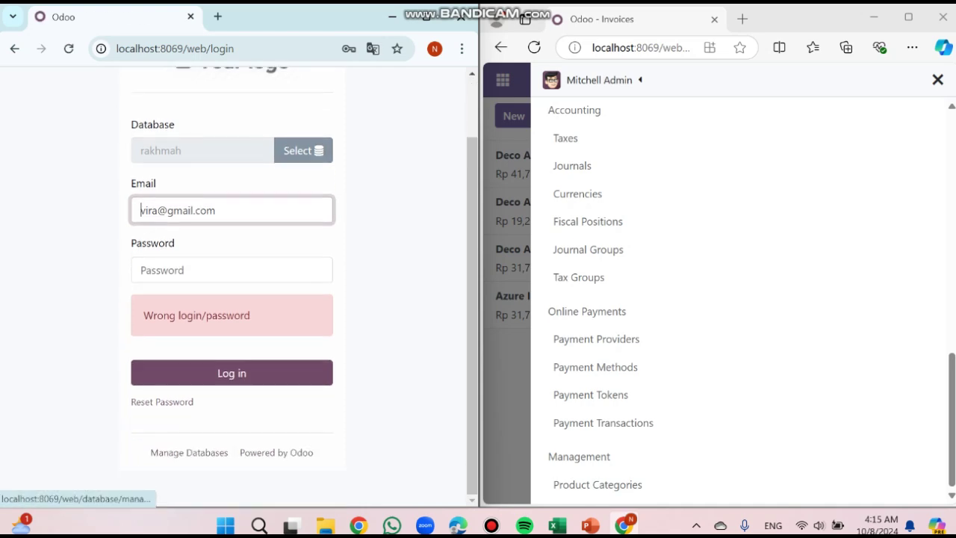
left_click(277, 453)
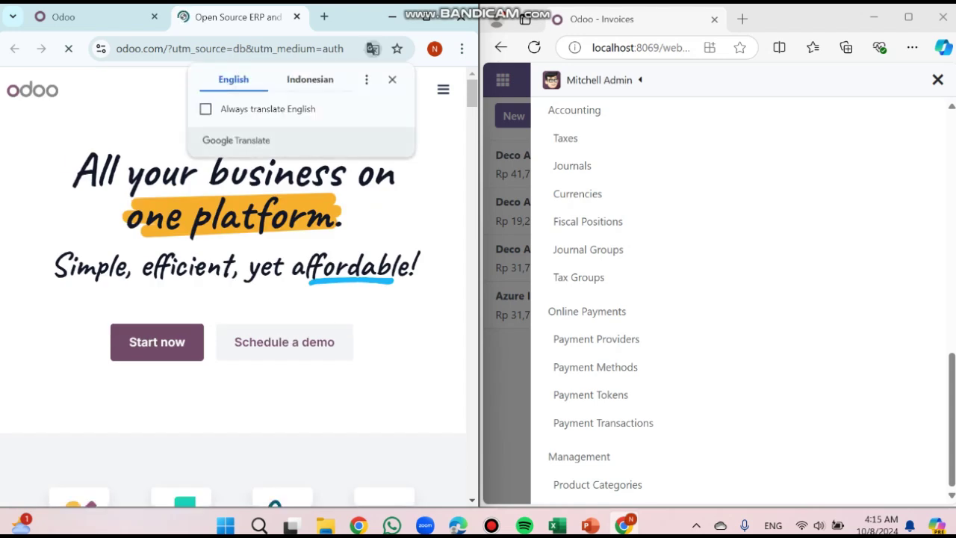
Return to the Odoo tab and view the user's apps: Discuss, To-do, Contacts, Dashboards, Invoicing, Employees, Apps
left_click(96, 16)
scroll(238, 284, "up", 2)
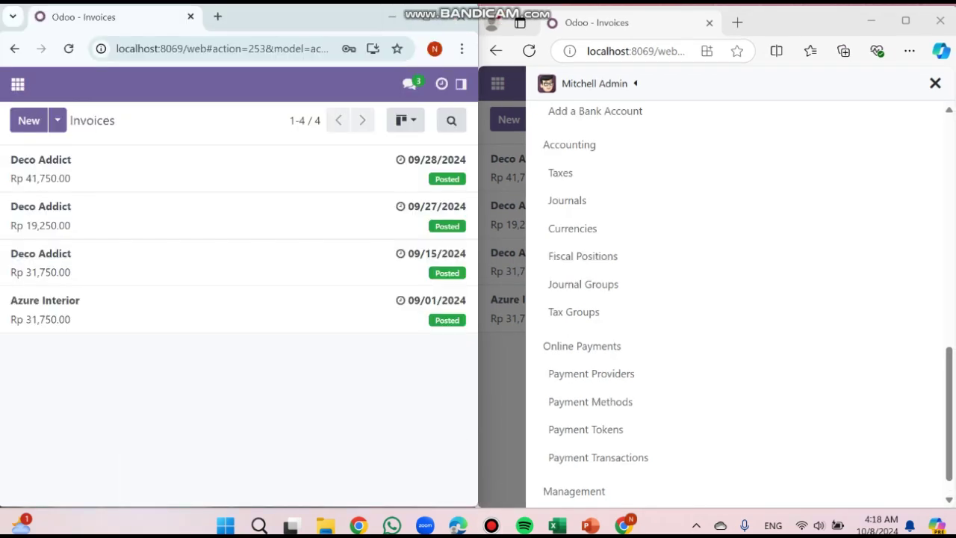
left_click(18, 84)
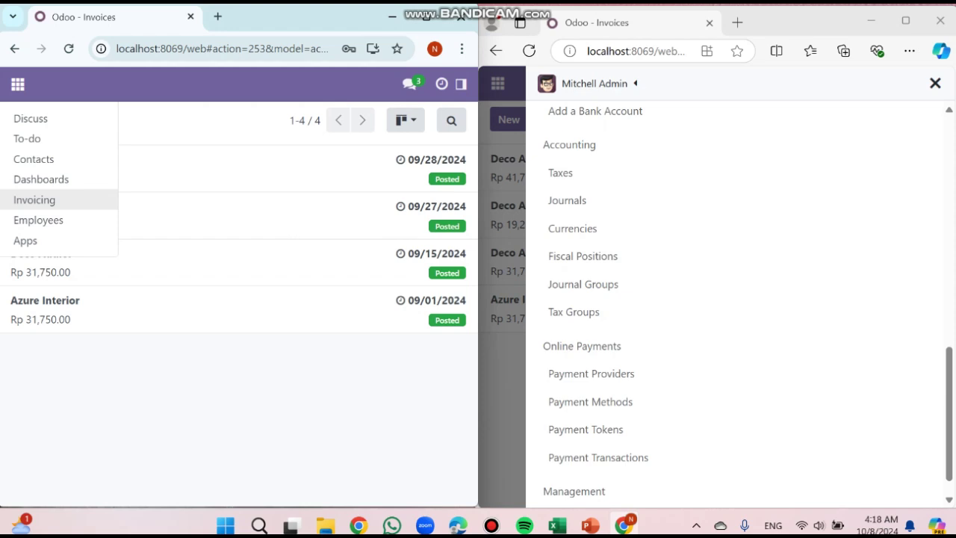
Display the administrator's app list in the right window for comparison
left_click(936, 82)
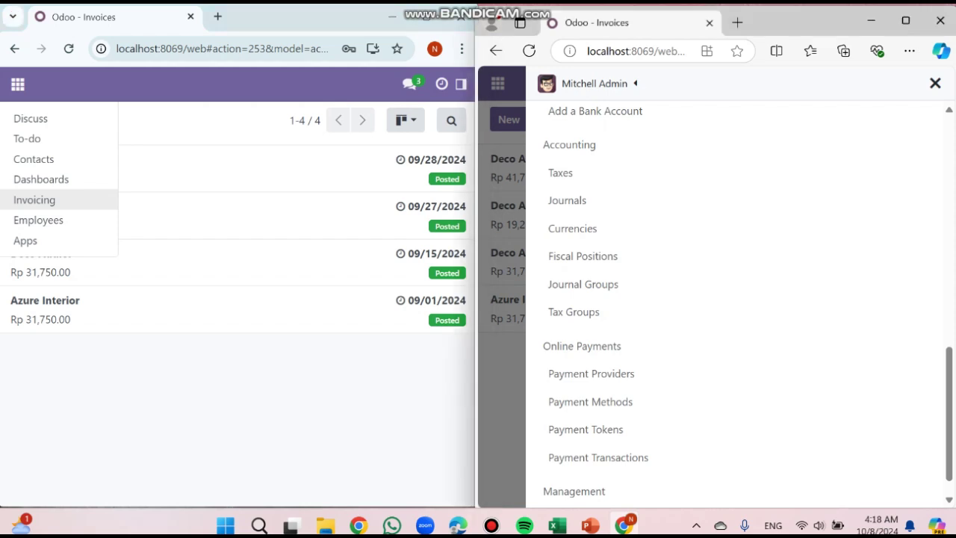
left_click(498, 83)
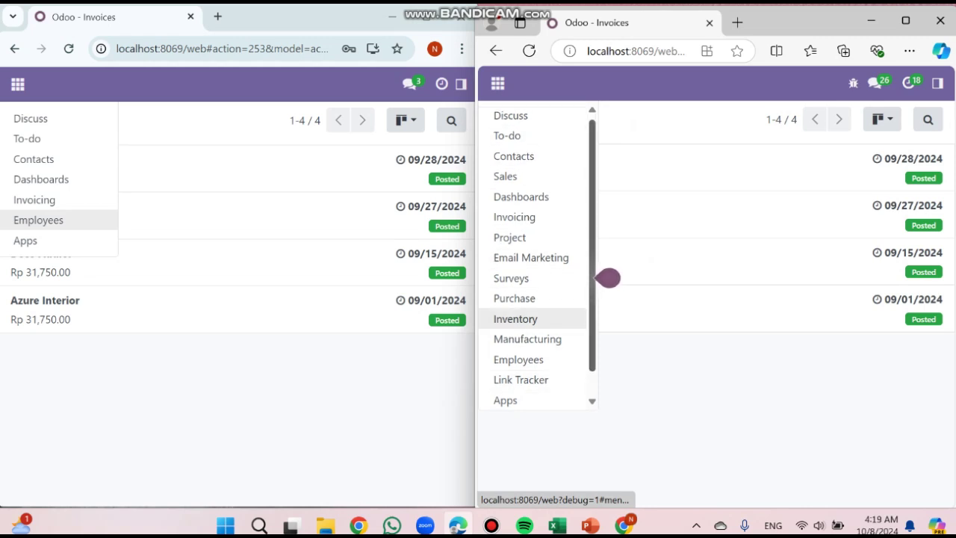
scroll(608, 278, "down", 1)
scroll(608, 279, "up", 1)
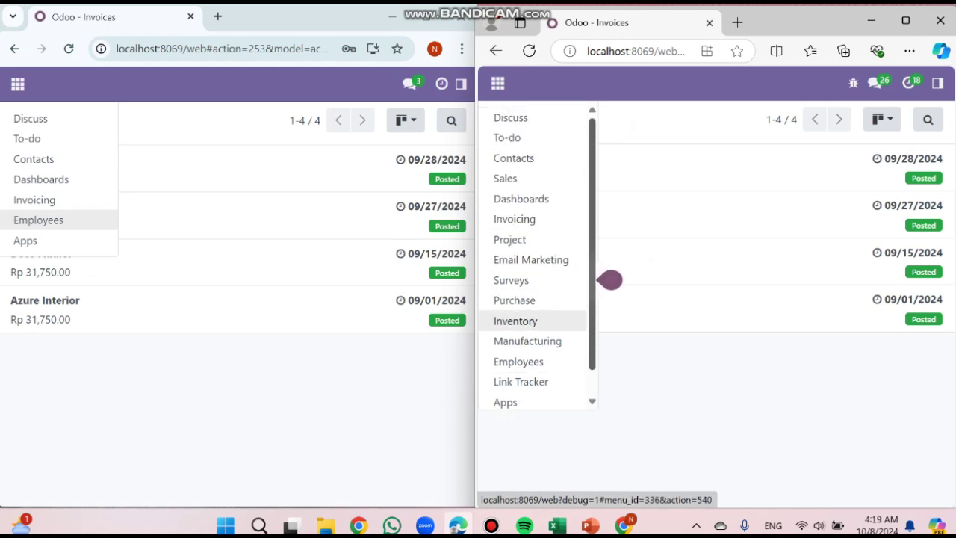
scroll(610, 280, "down", 1)
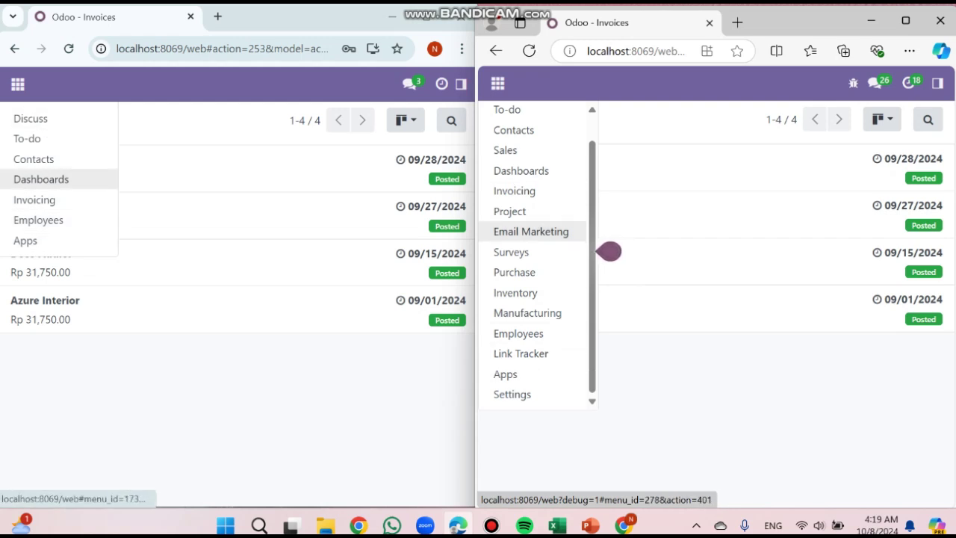
Open the user's Invoicing side menu showing Customers and Vendors over the Invoices list
left_click(34, 199)
scroll(523, 111, "up", 1)
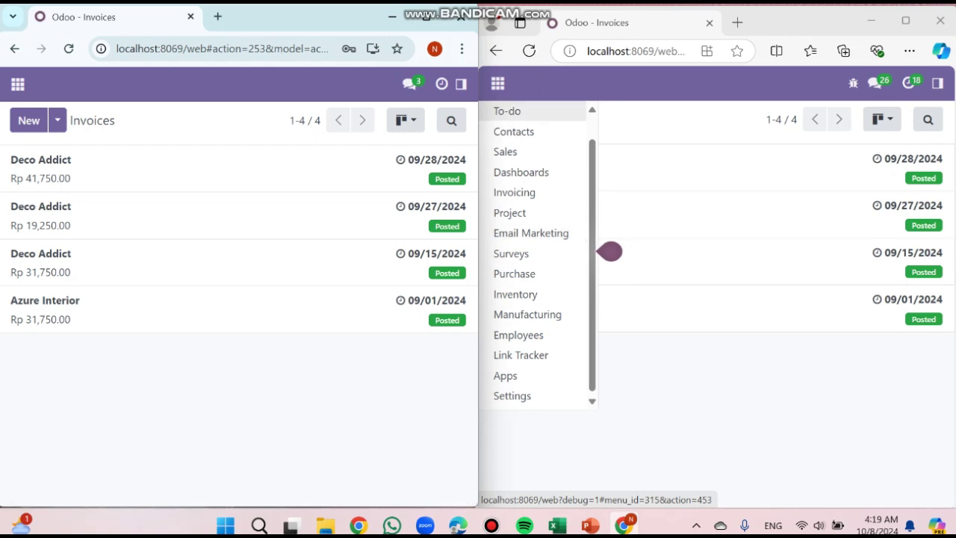
left_click(461, 84)
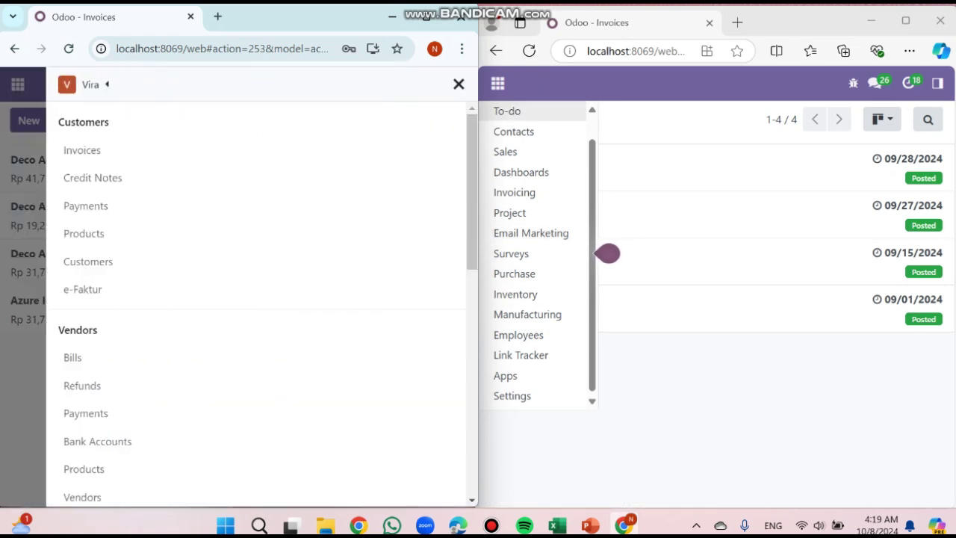
Open the admin's Invoicing menu and scroll to Tax Groups and Payment Providers, Tokens, Transactions
left_click(938, 84)
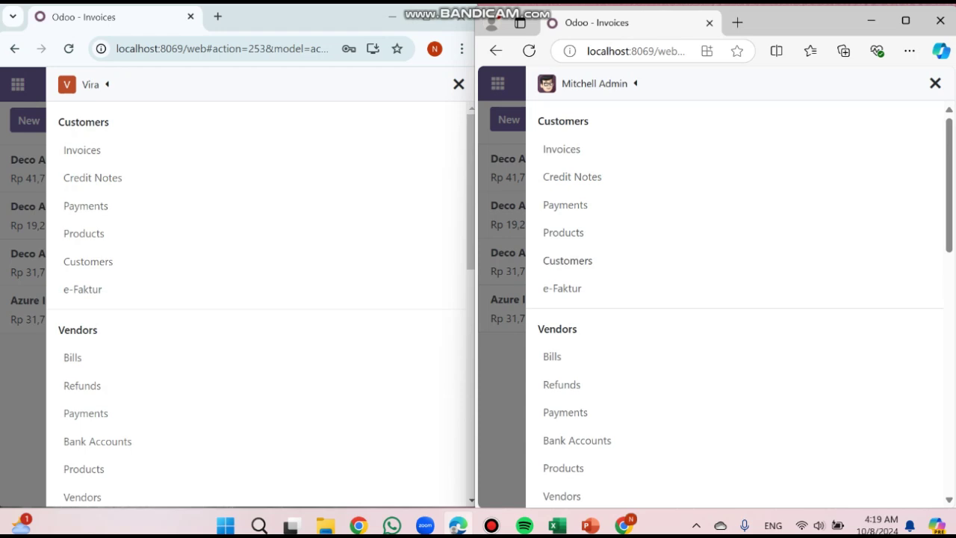
scroll(262, 299, "down", 3)
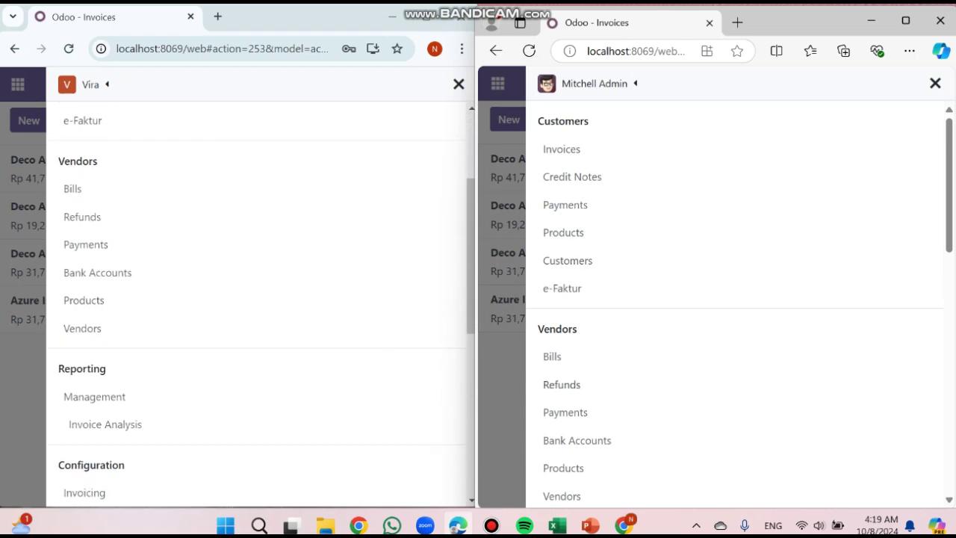
scroll(736, 299, "down", 2)
scroll(736, 299, "down", 2)
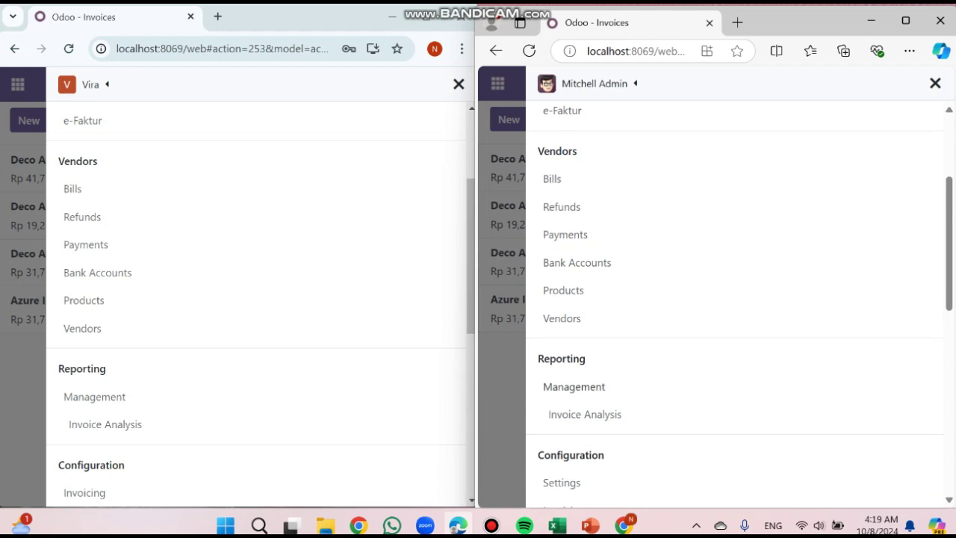
scroll(262, 299, "down", 1)
scroll(262, 299, "down", 2)
scroll(736, 299, "down", 2)
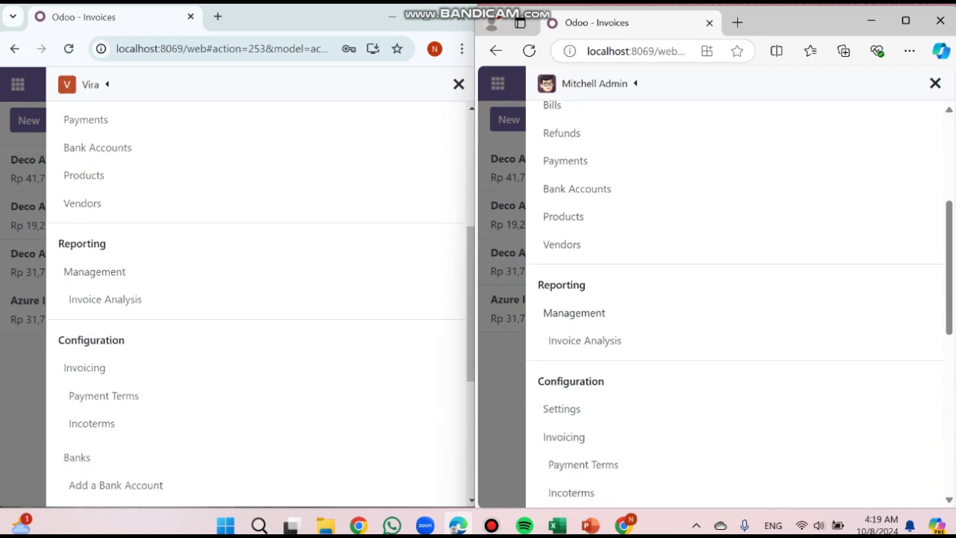
scroll(262, 298, "down", 2)
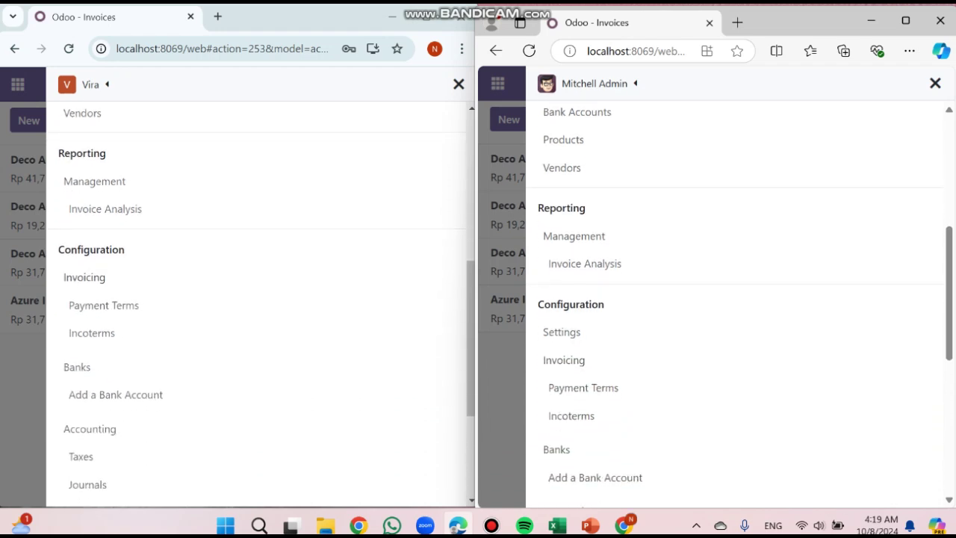
scroll(736, 299, "down", 1)
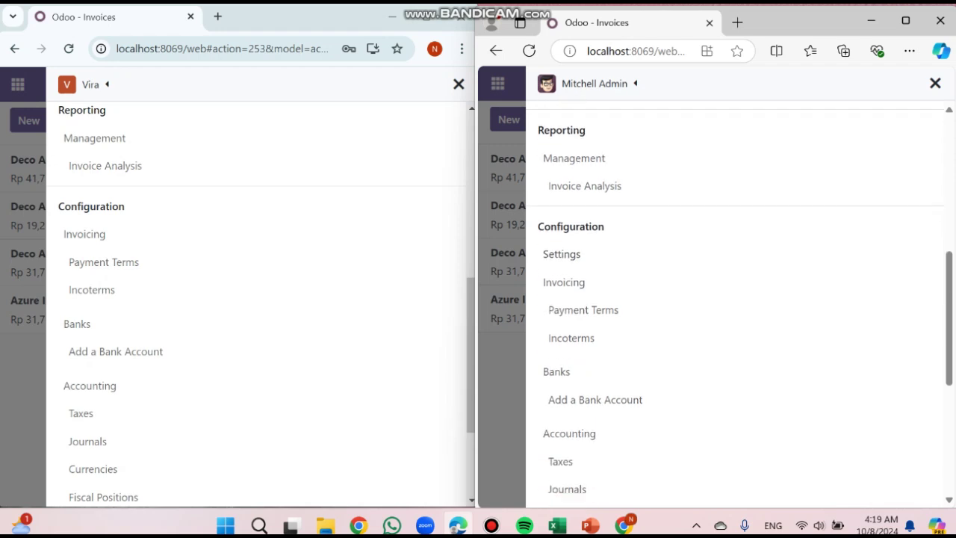
scroll(736, 299, "down", 1)
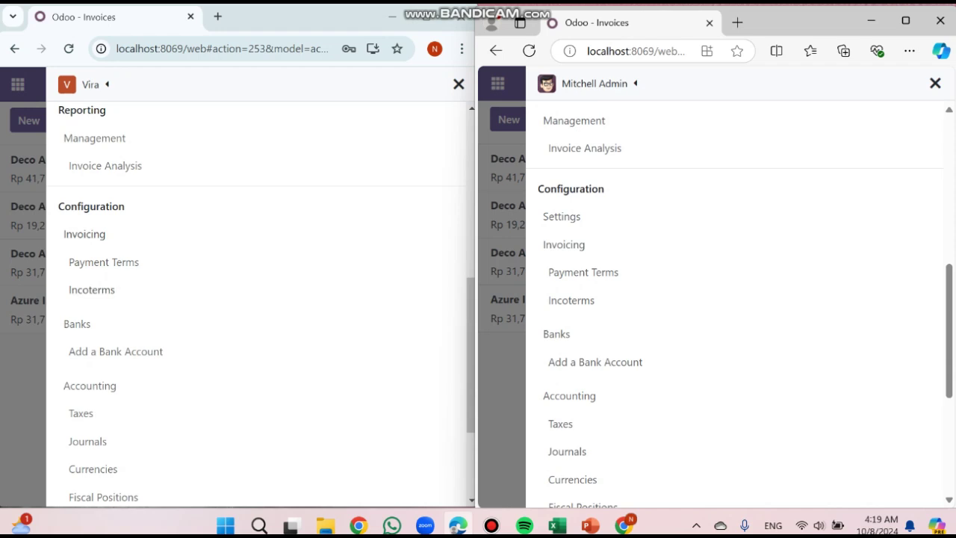
scroll(262, 302, "down", 1)
scroll(262, 302, "down", 1)
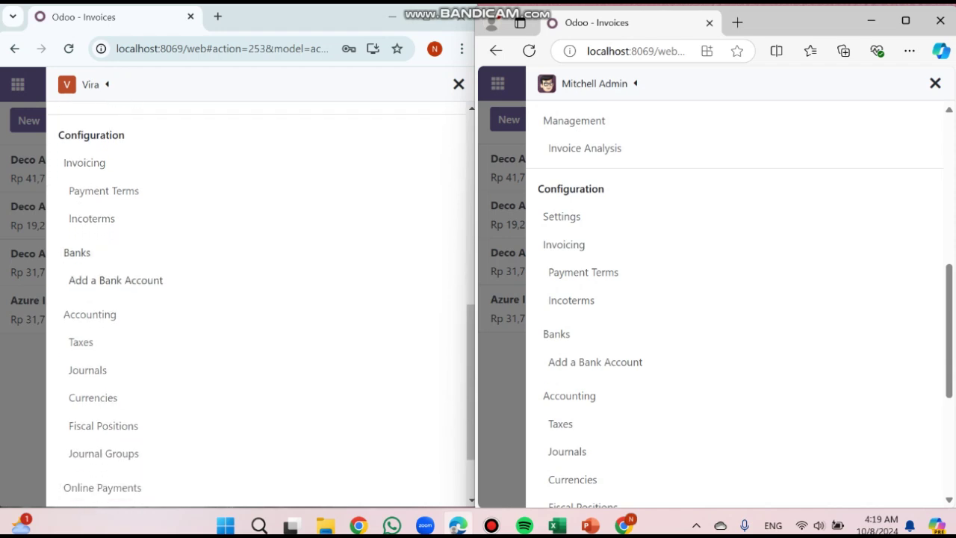
scroll(736, 299, "down", 1)
scroll(736, 298, "down", 1)
scroll(261, 302, "down", 2)
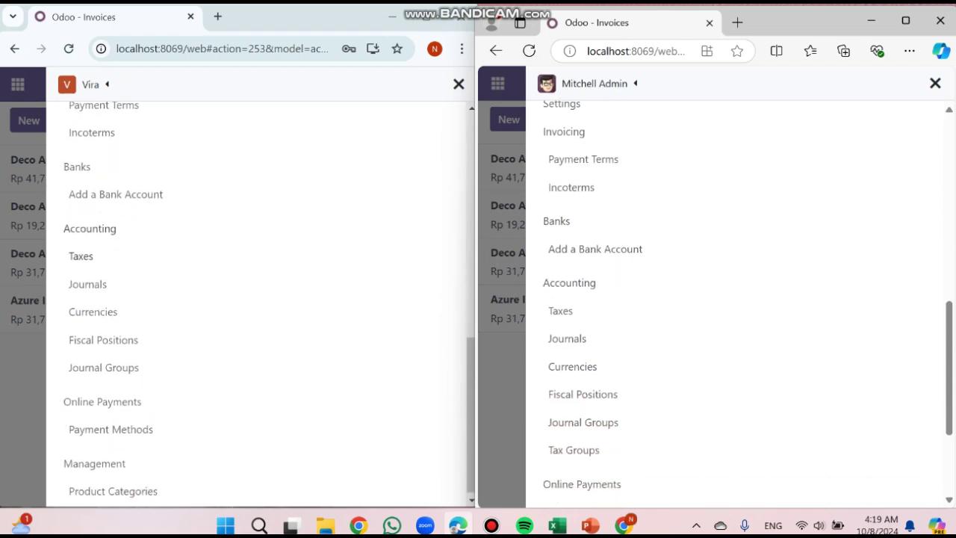
scroll(736, 299, "down", 1)
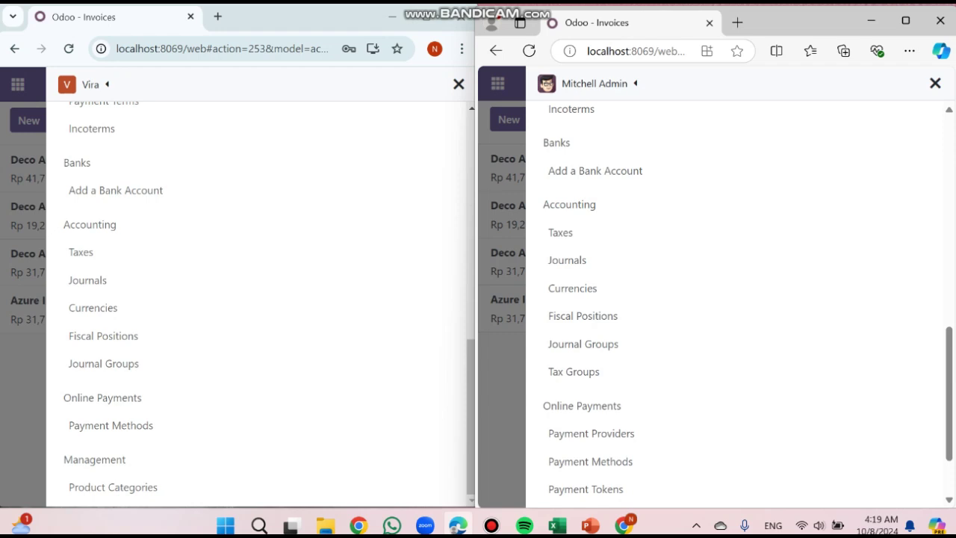
scroll(574, 371, "down", 3)
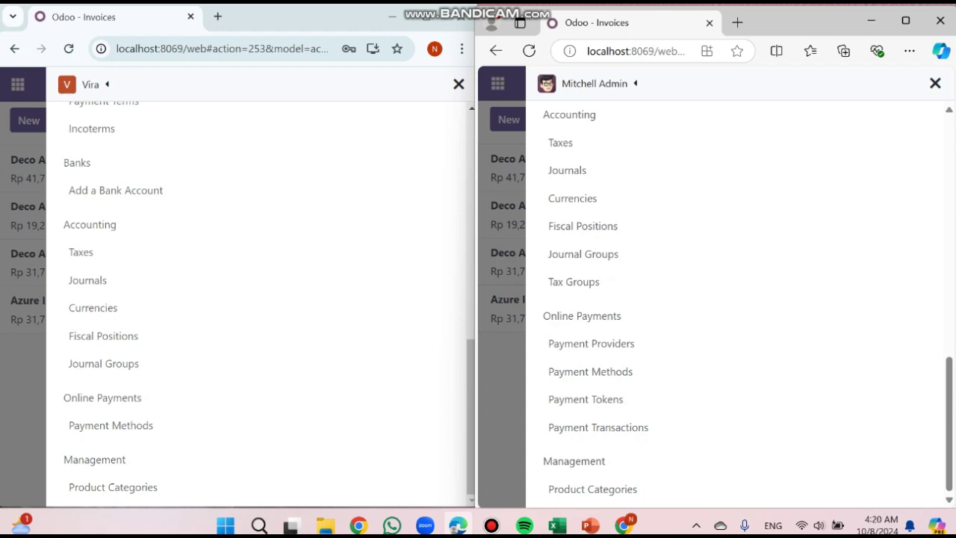
Close the user's Invoicing side menu to reveal the Invoices list
left_click(459, 85)
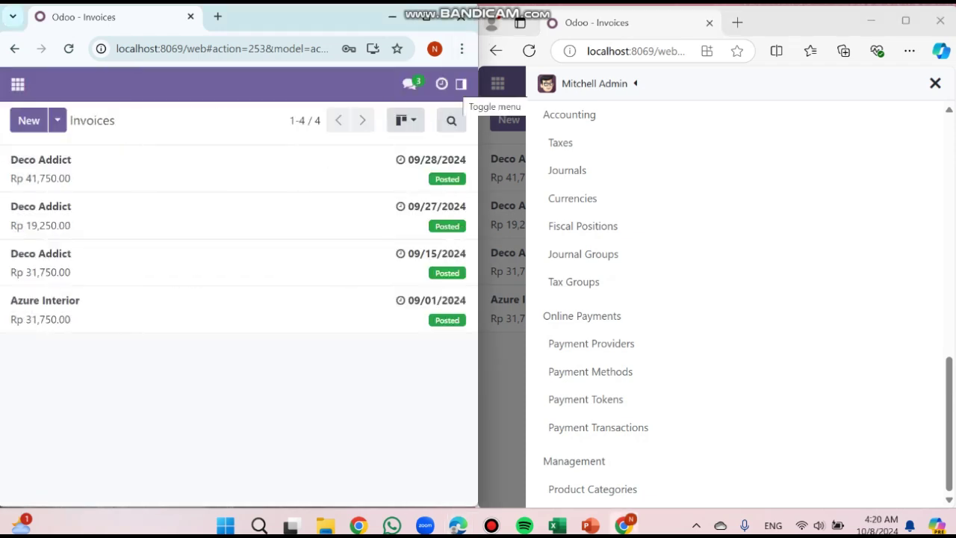
left_click(461, 83)
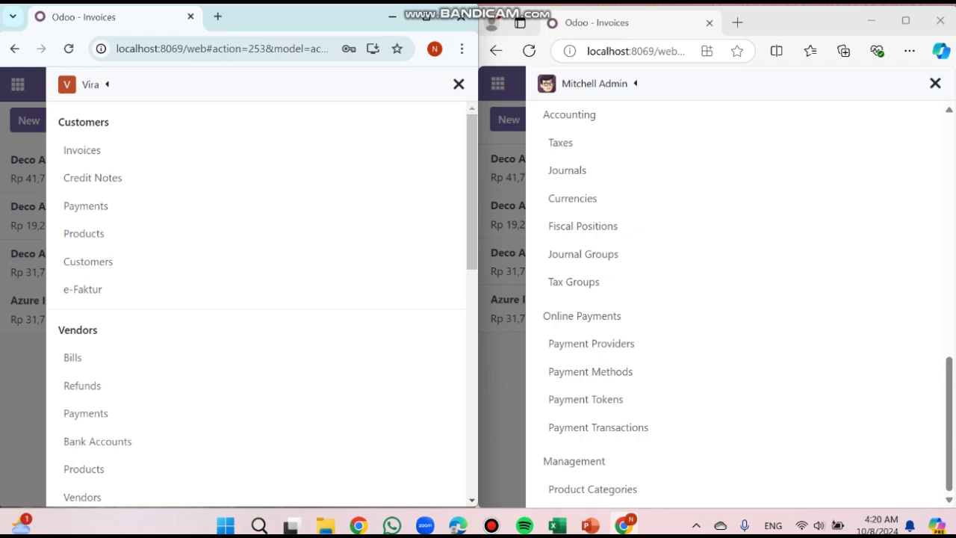
left_click(459, 85)
Maximize Chrome and log the first imported user out
left_click(426, 17)
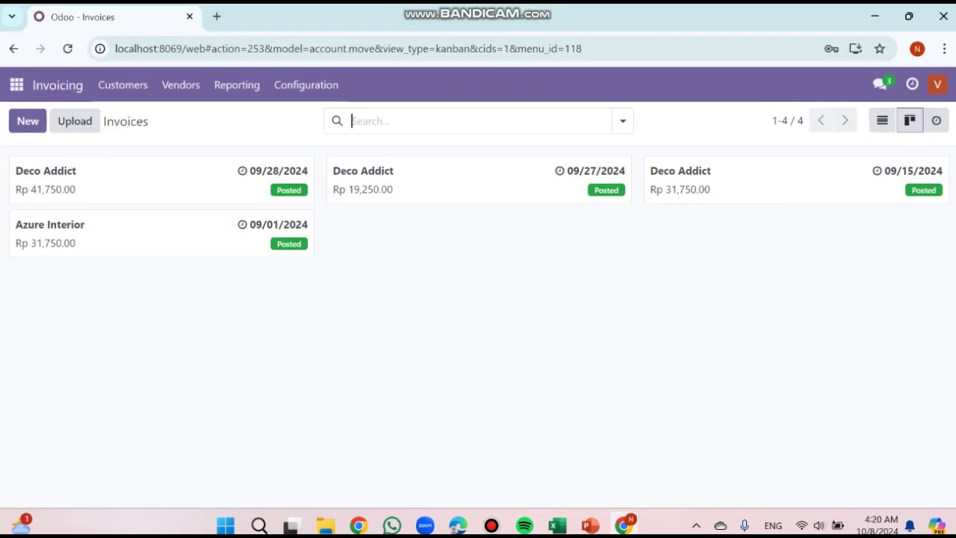
left_click(938, 84)
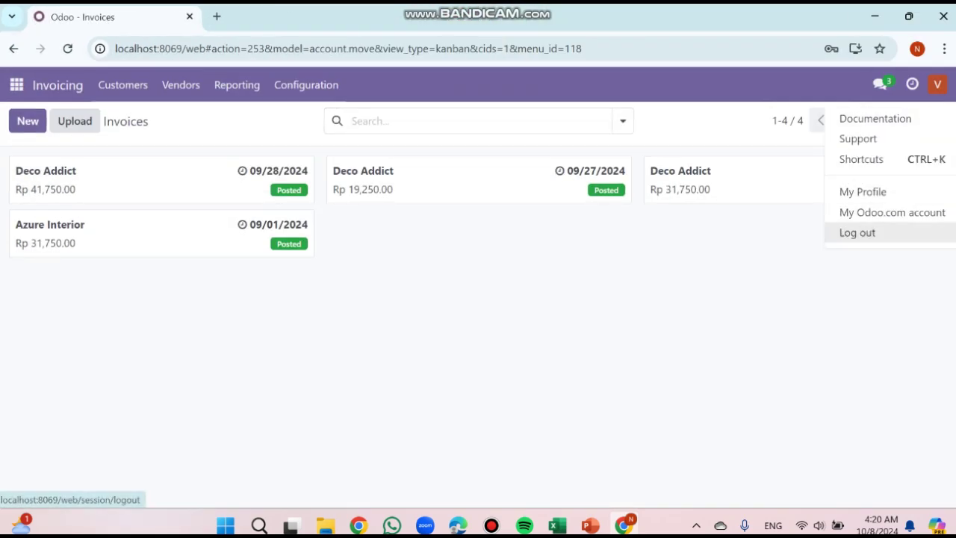
left_click(857, 232)
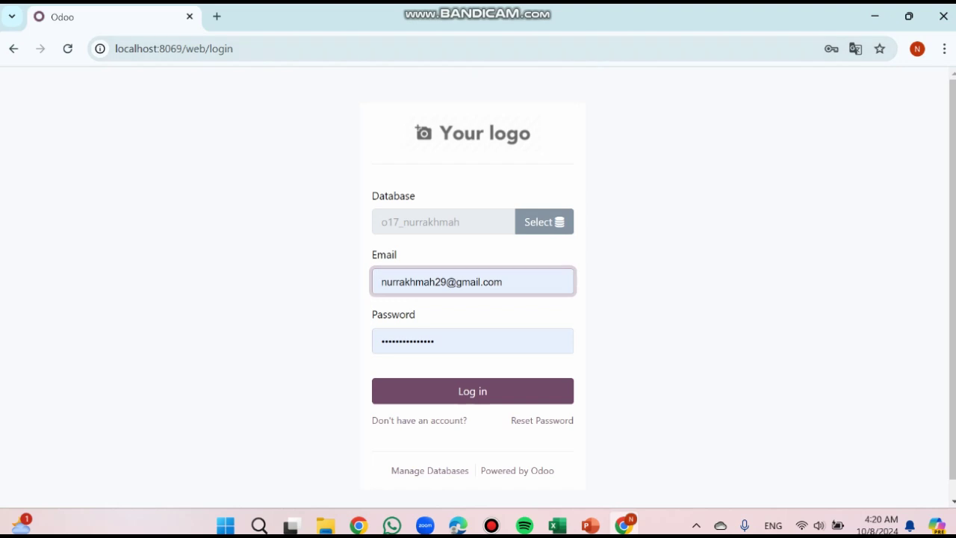
Log in with the second user's e-mail and password, then snap Chrome to the left half
triple_click(499, 282)
key("BackSpace")
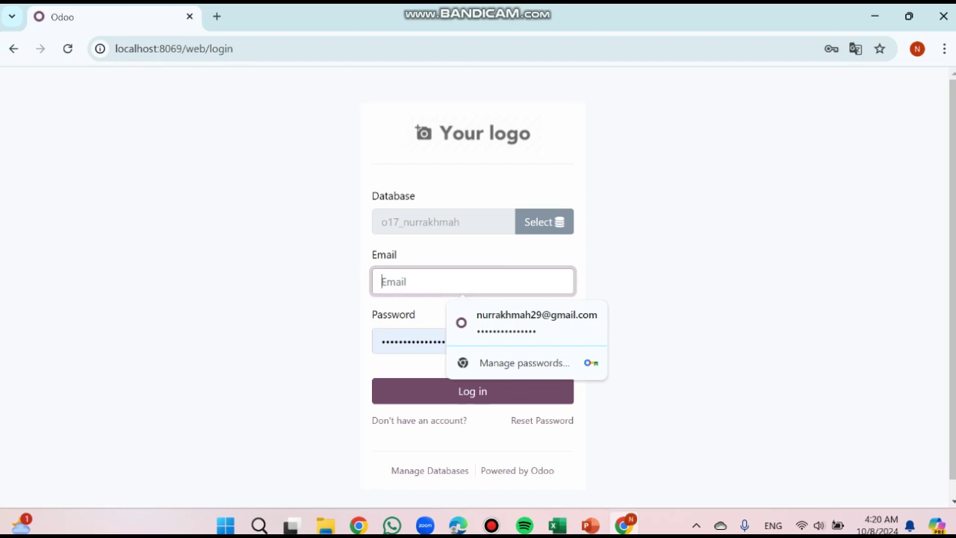
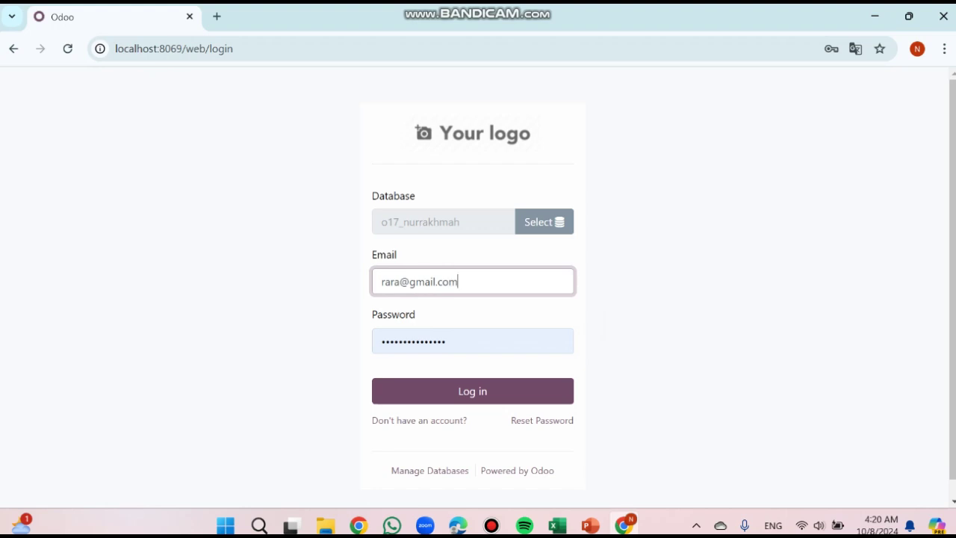
key("Tab")
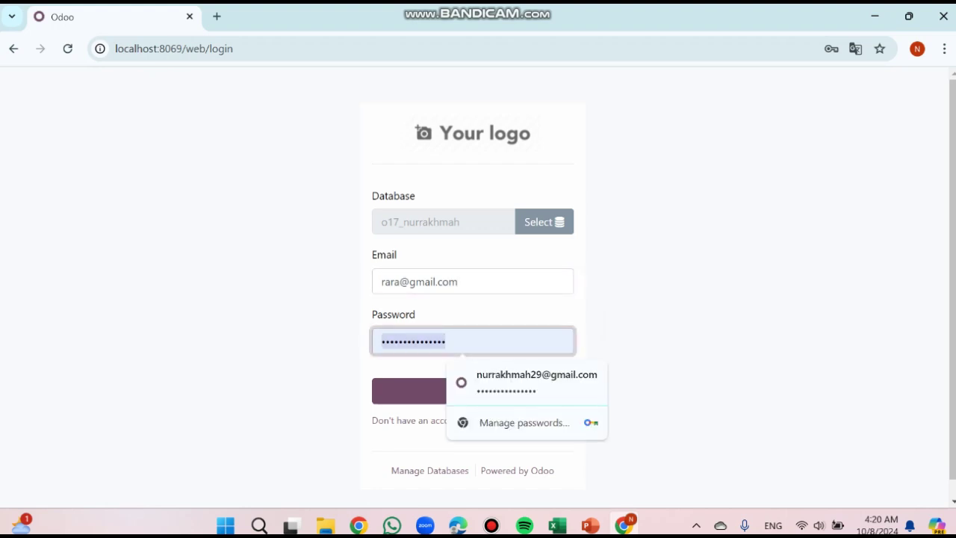
key("BackSpace")
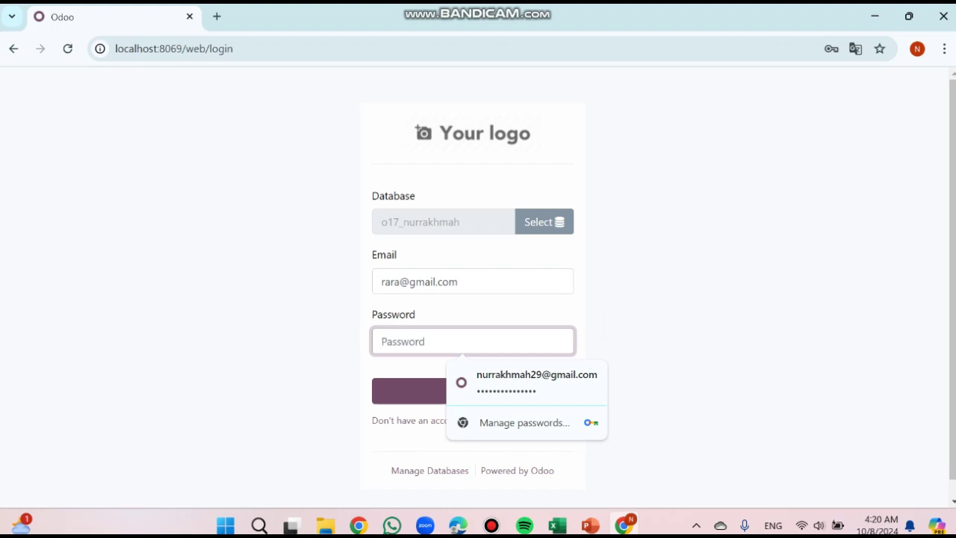
type("123")
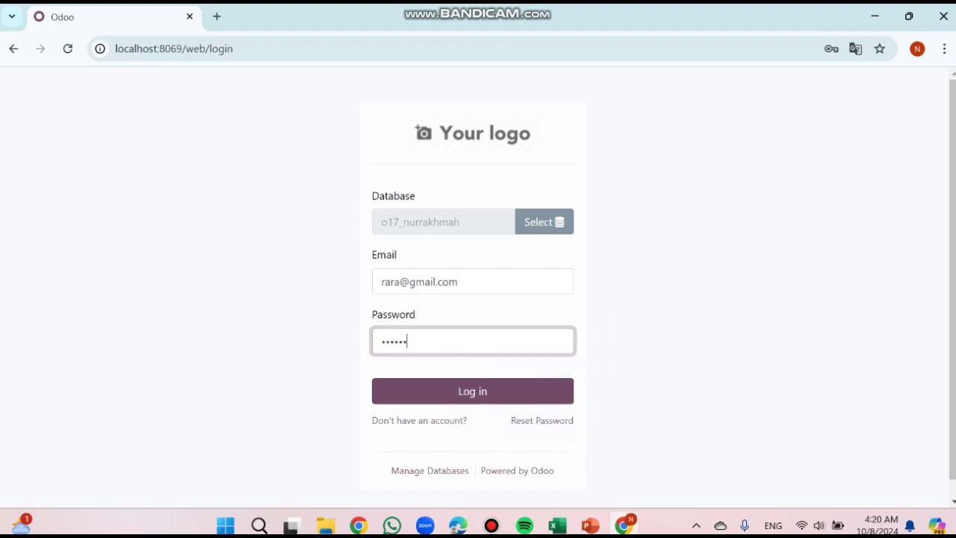
key("Return")
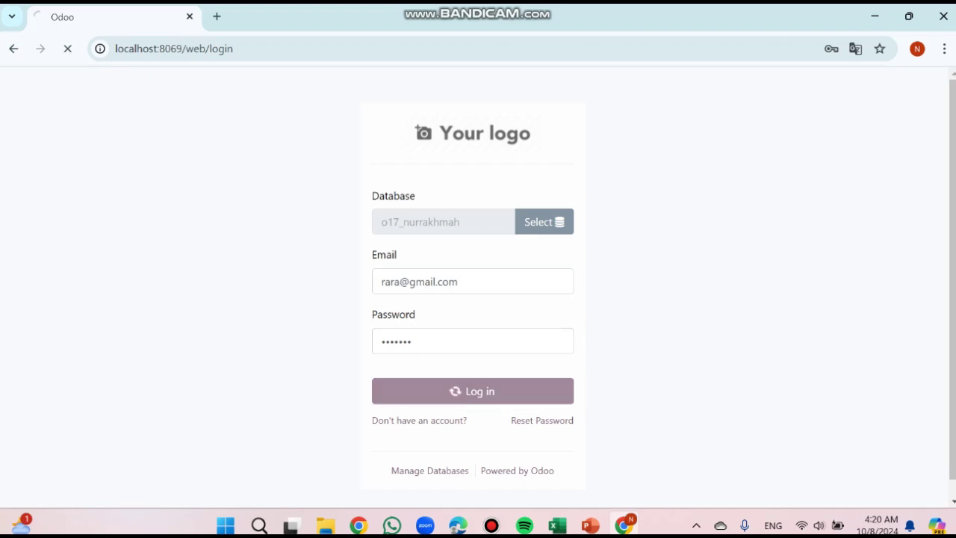
left_click_drag(716, 16, 2, 45)
Put the second user's Invoicing menu beside the administrator's Invoices list, with the admin's app list closed
left_click(603, 105)
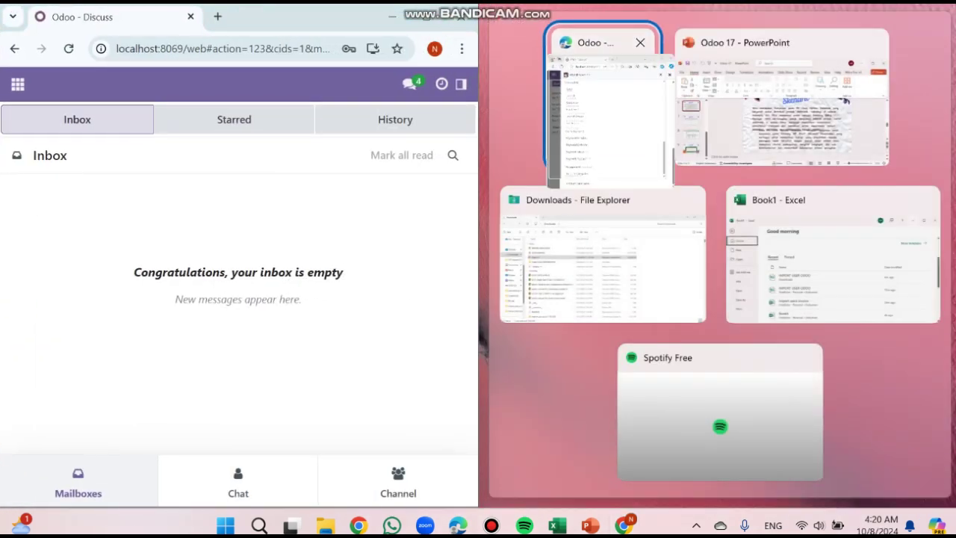
left_click(18, 84)
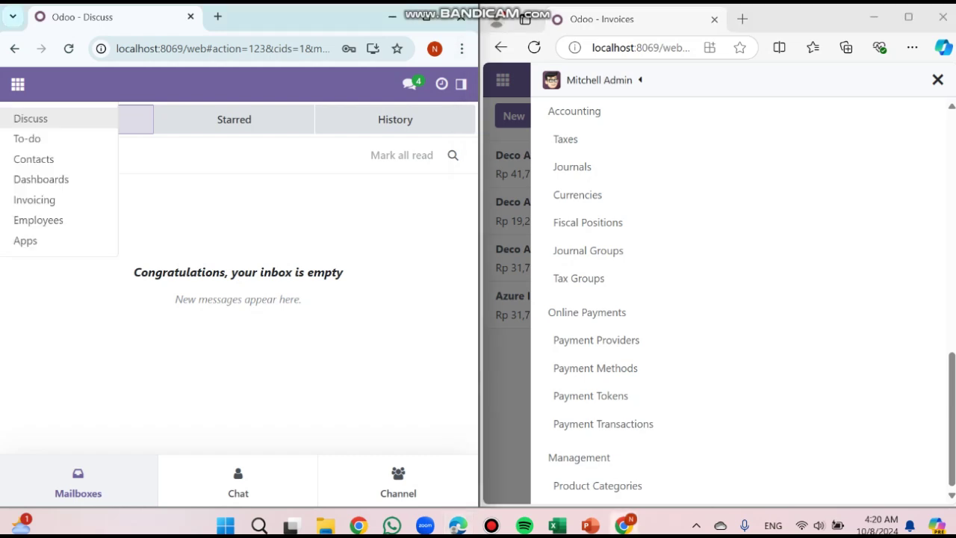
left_click(503, 80)
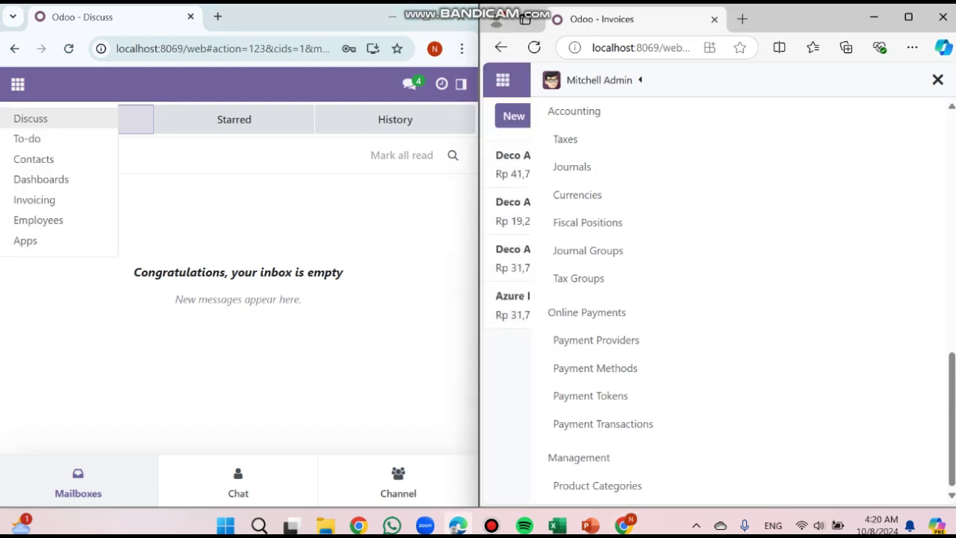
left_click(503, 80)
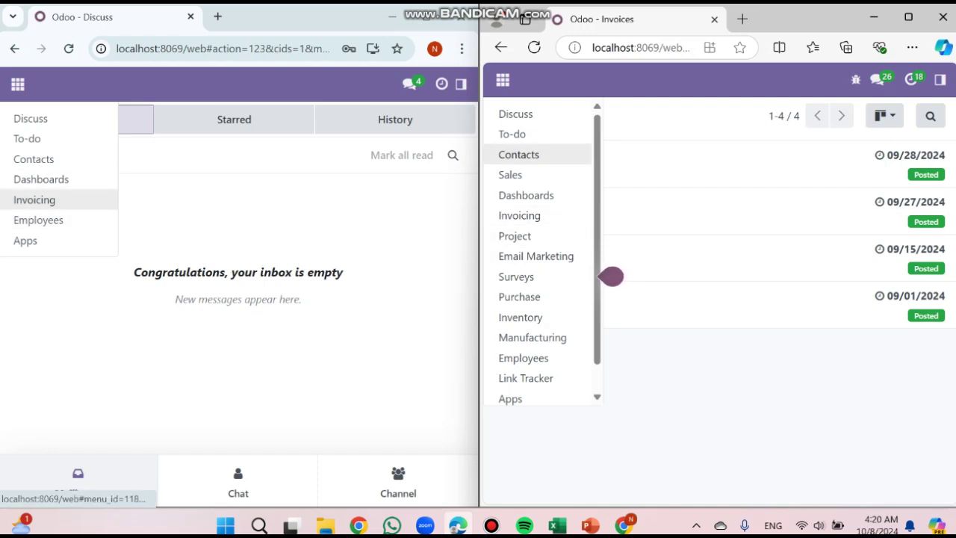
left_click(35, 199)
left_click(461, 84)
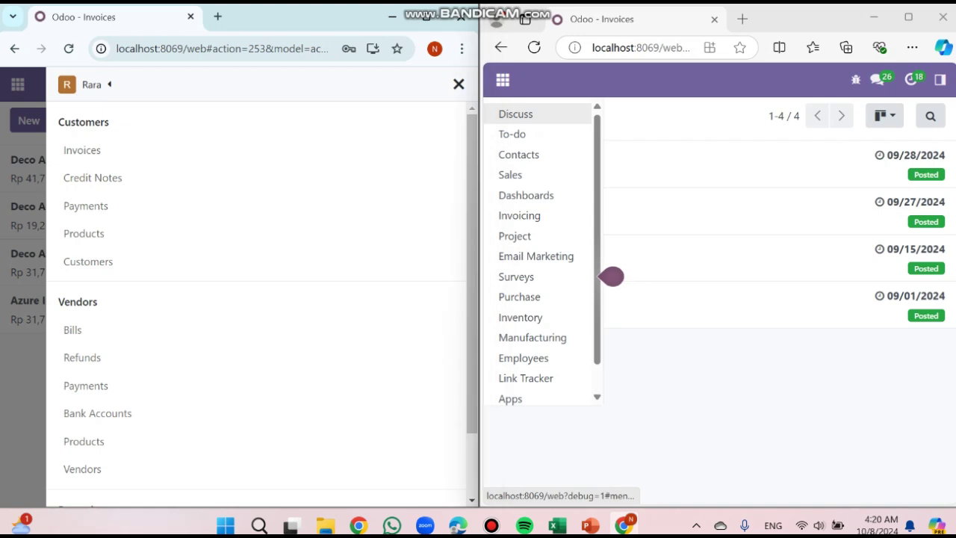
left_click(611, 276)
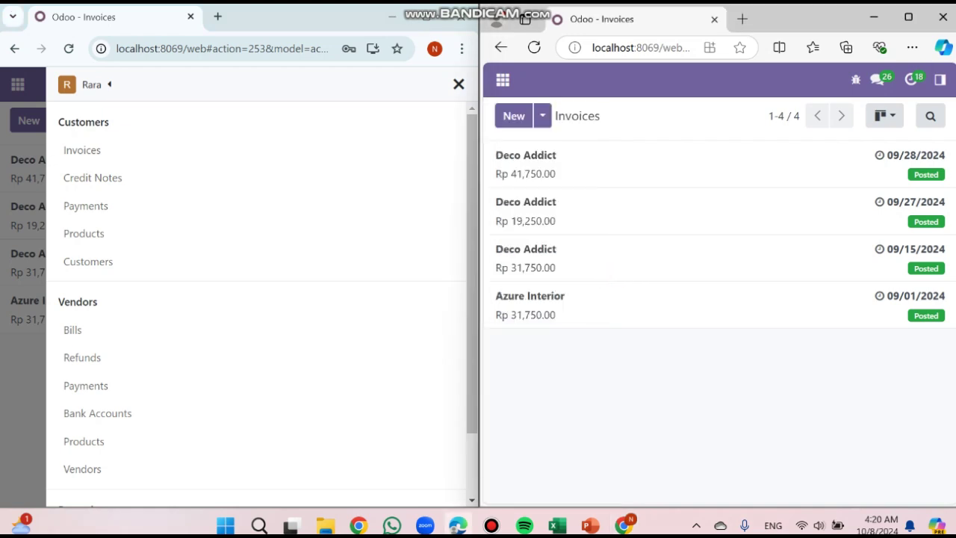
Open the administrator's Invoicing menu and scroll through both menus to compare their sections
left_click(941, 80)
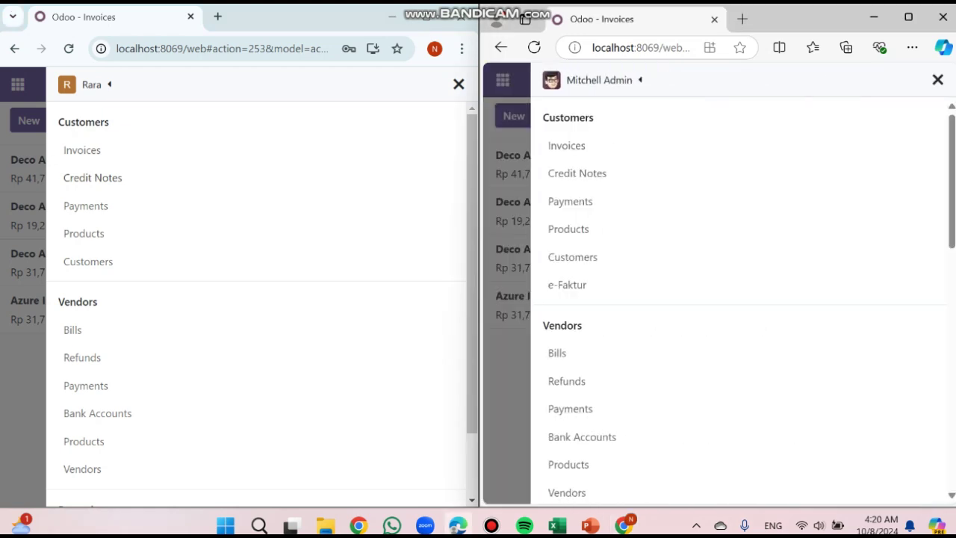
scroll(254, 299, "down", 1)
scroll(740, 299, "down", 3)
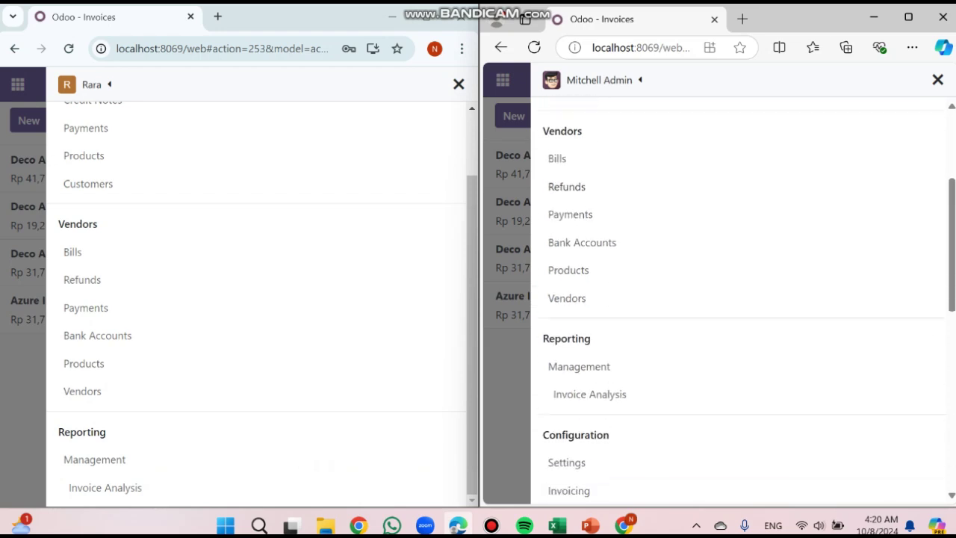
scroll(254, 299, "up", 1)
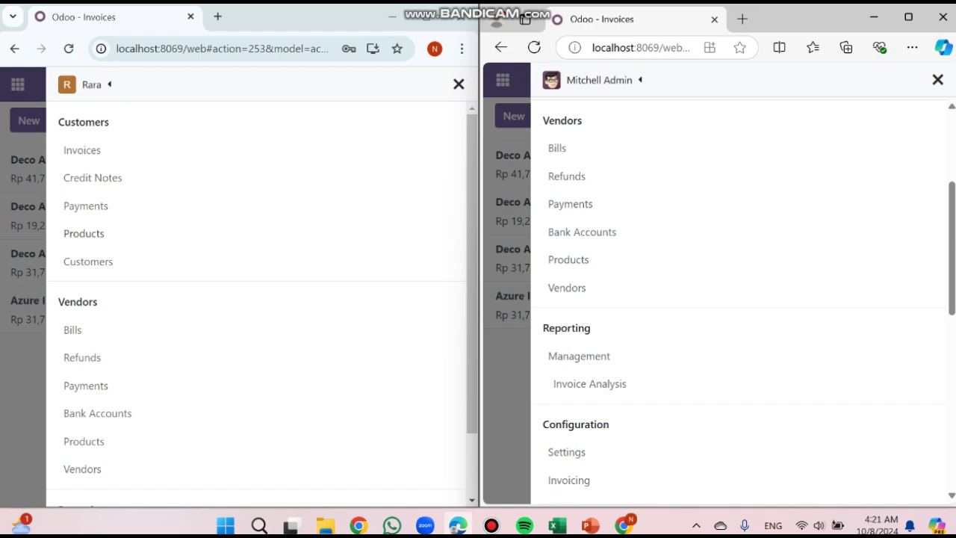
scroll(254, 299, "down", 1)
scroll(254, 299, "up", 1)
scroll(254, 299, "down", 1)
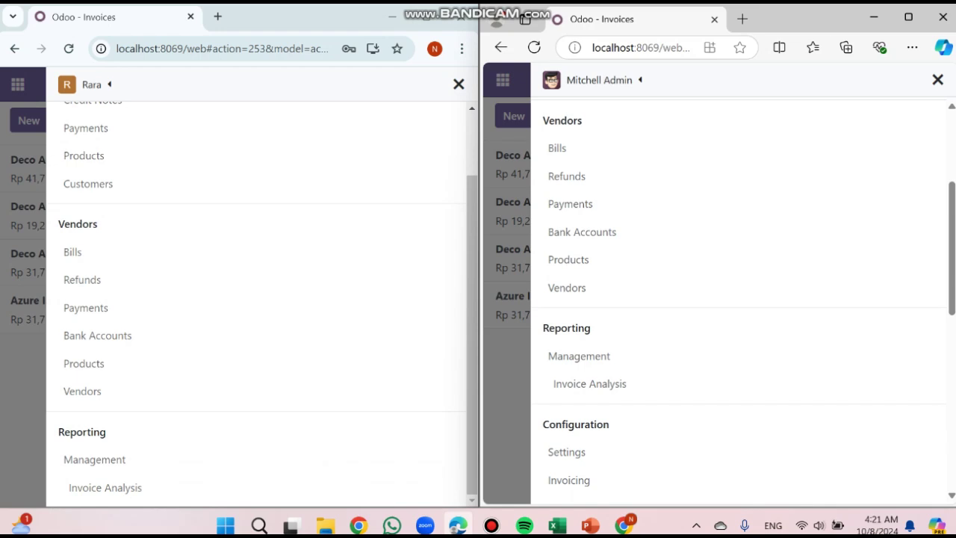
scroll(740, 299, "up", 3)
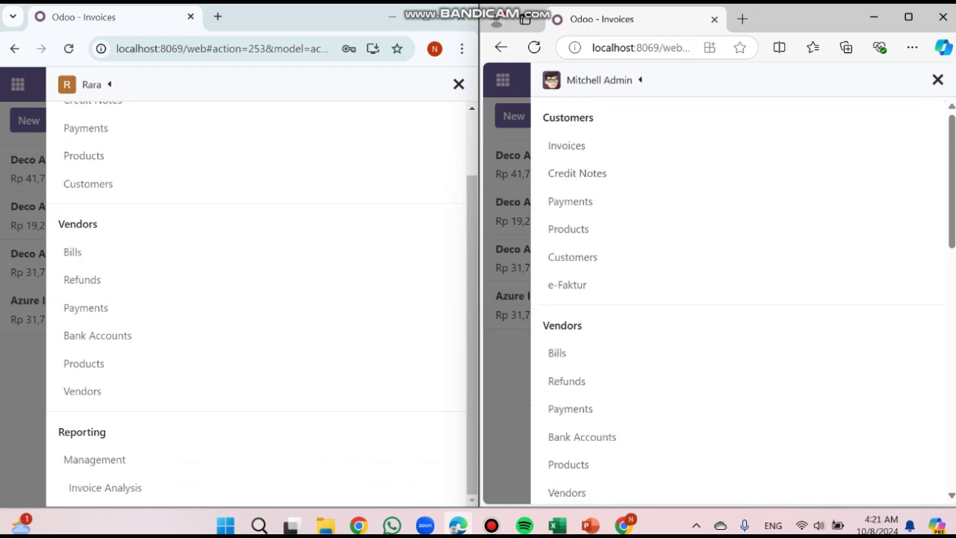
scroll(739, 299, "down", 4)
scroll(740, 298, "down", 5)
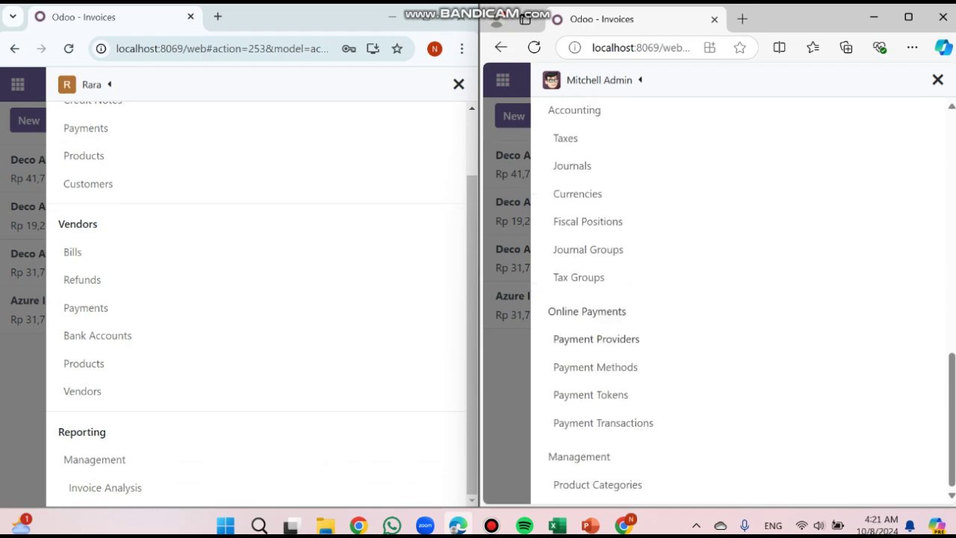
scroll(254, 299, "up", 1)
scroll(740, 299, "up", 5)
scroll(740, 299, "up", 5)
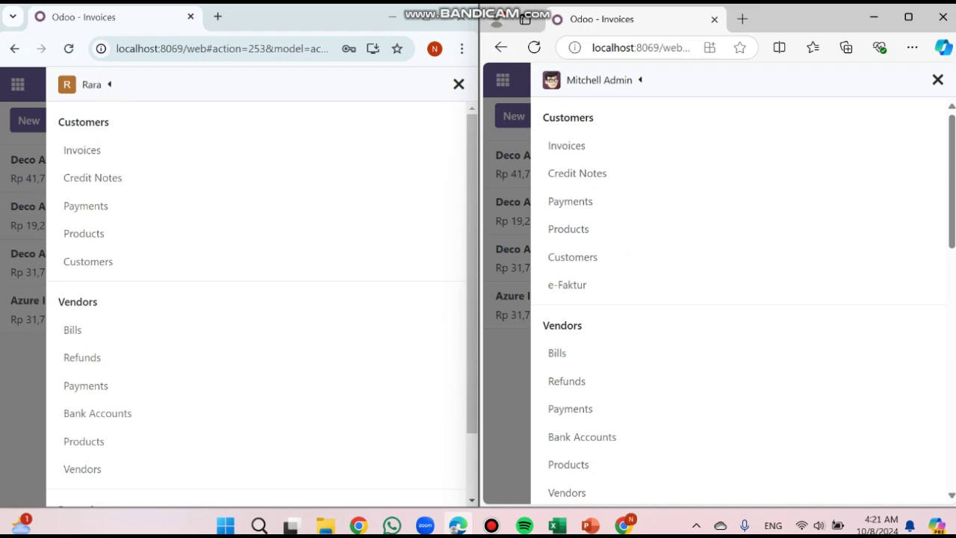
scroll(254, 299, "down", 1)
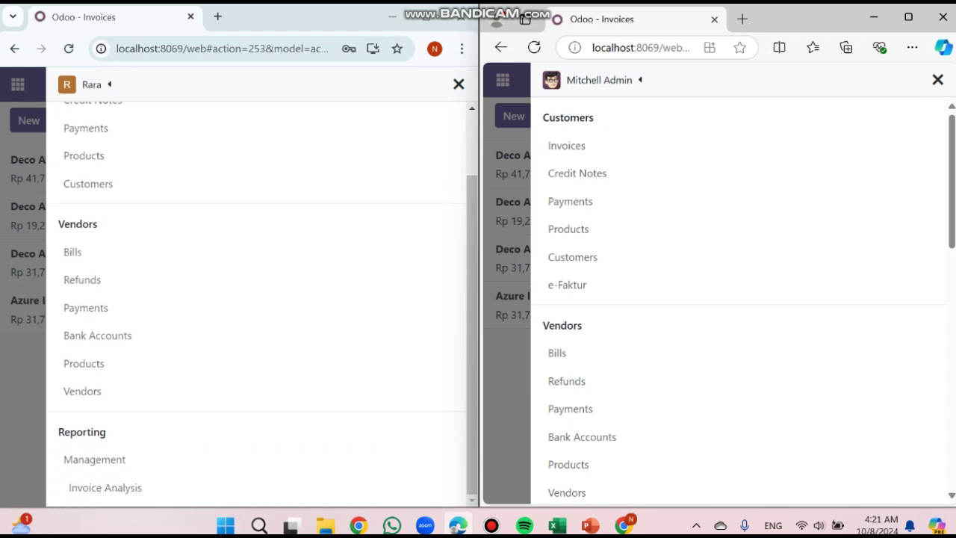
scroll(740, 298, "down", 1)
scroll(740, 299, "down", 1)
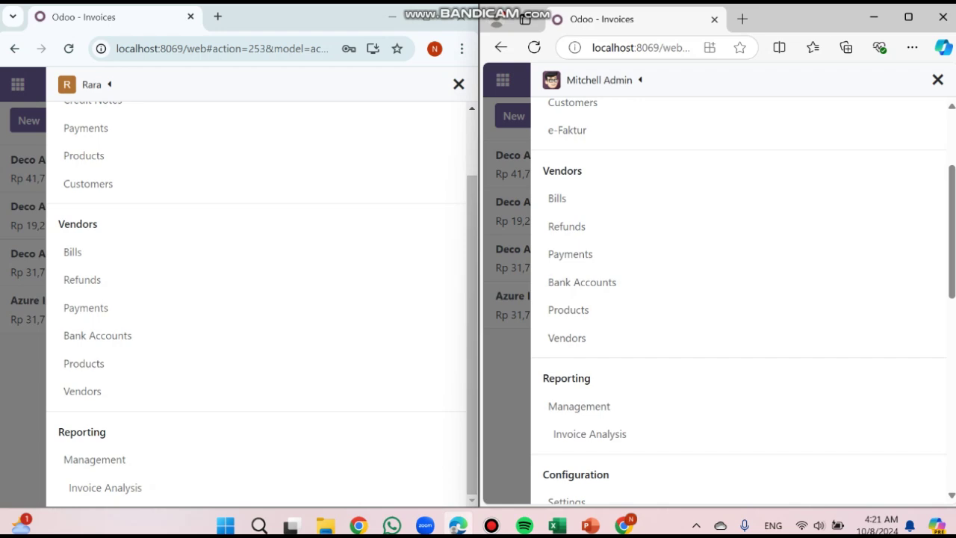
scroll(739, 299, "down", 1)
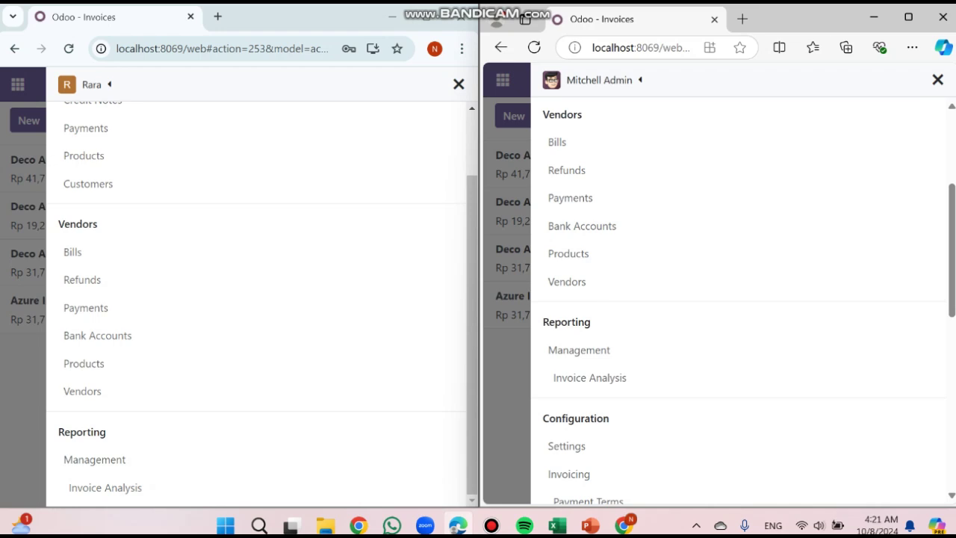
scroll(740, 299, "down", 1)
scroll(740, 299, "down", 3)
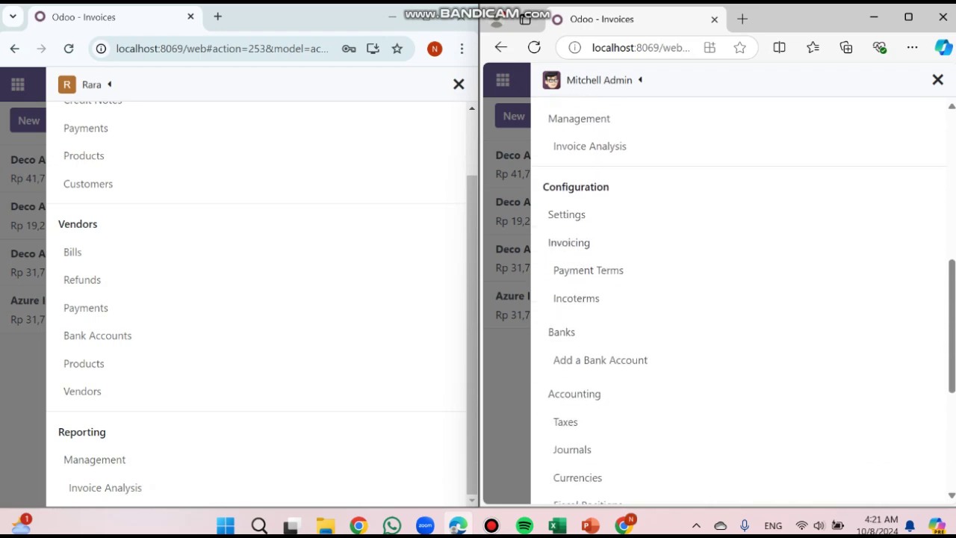
scroll(740, 299, "down", 1)
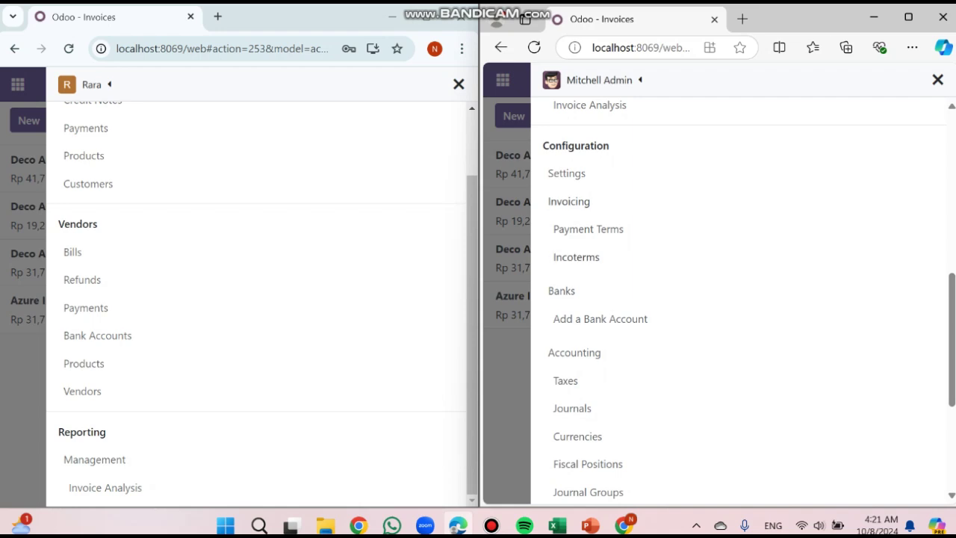
scroll(740, 299, "down", 3)
scroll(740, 299, "down", 2)
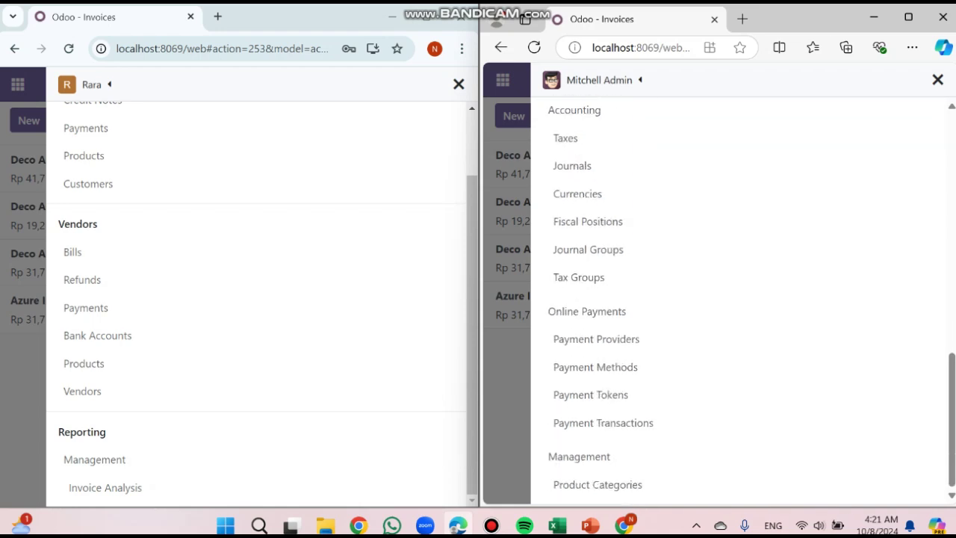
Recheck the user's Invoicing menu with Customers and Vendors, then maximize the user's browser window
left_click(459, 83)
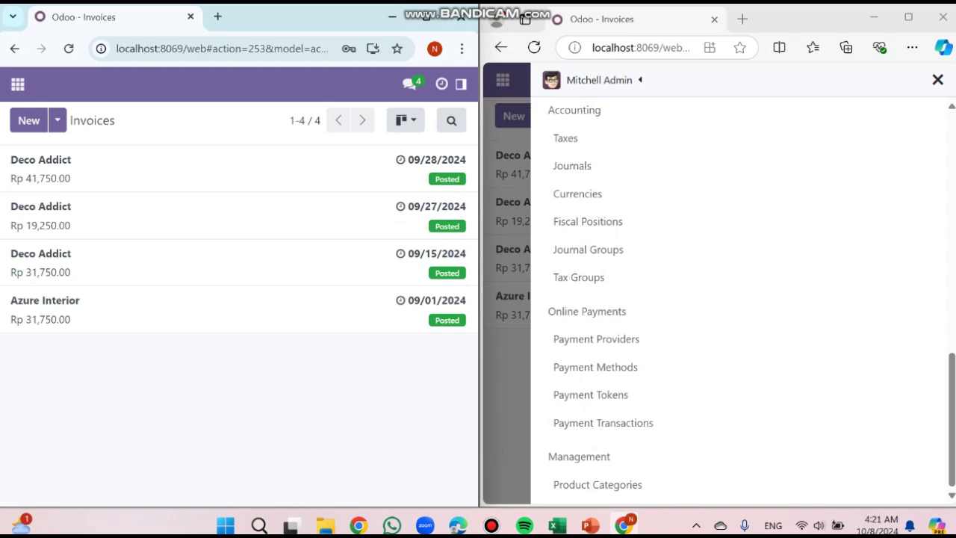
left_click(461, 83)
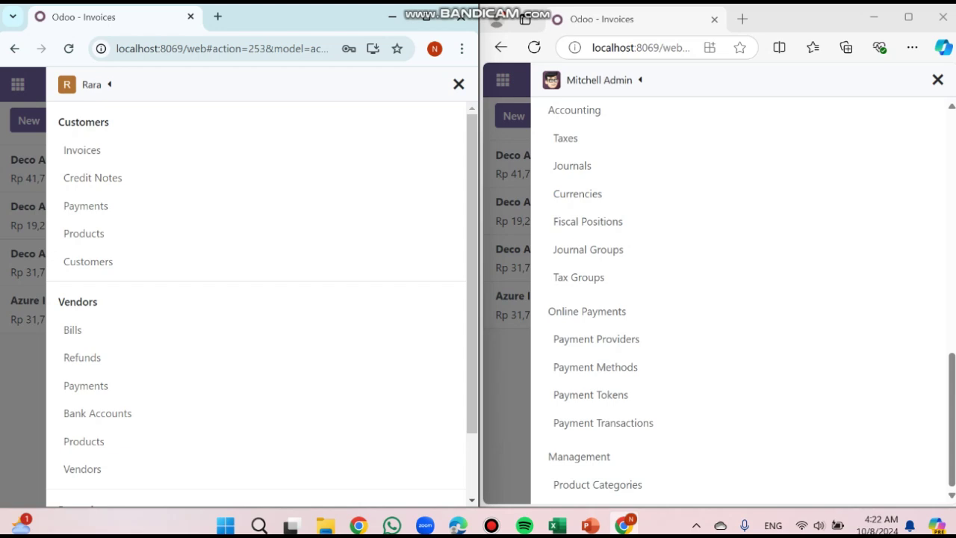
left_click(459, 83)
left_click(461, 84)
left_click(427, 16)
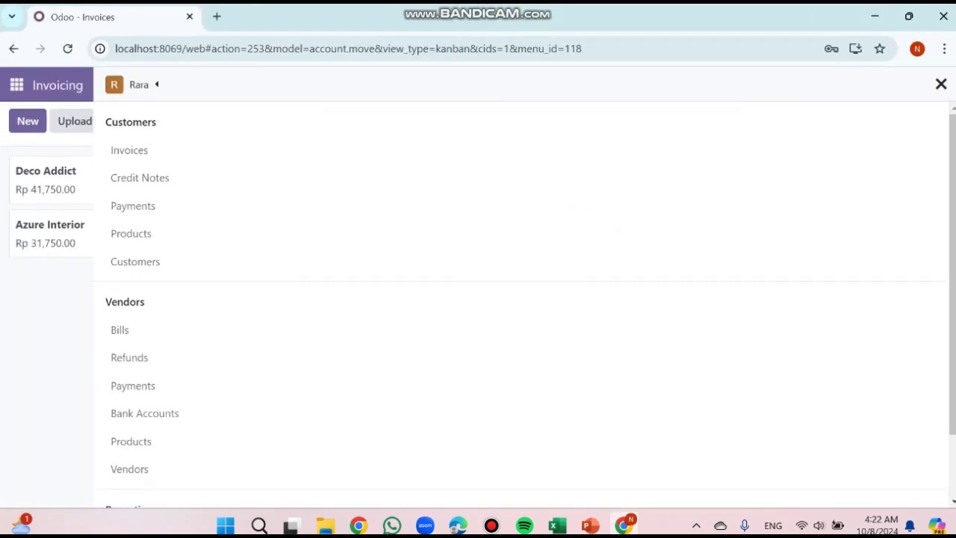
Log the imported user out of Odoo and minimize their browser window
left_click(941, 84)
left_click(938, 84)
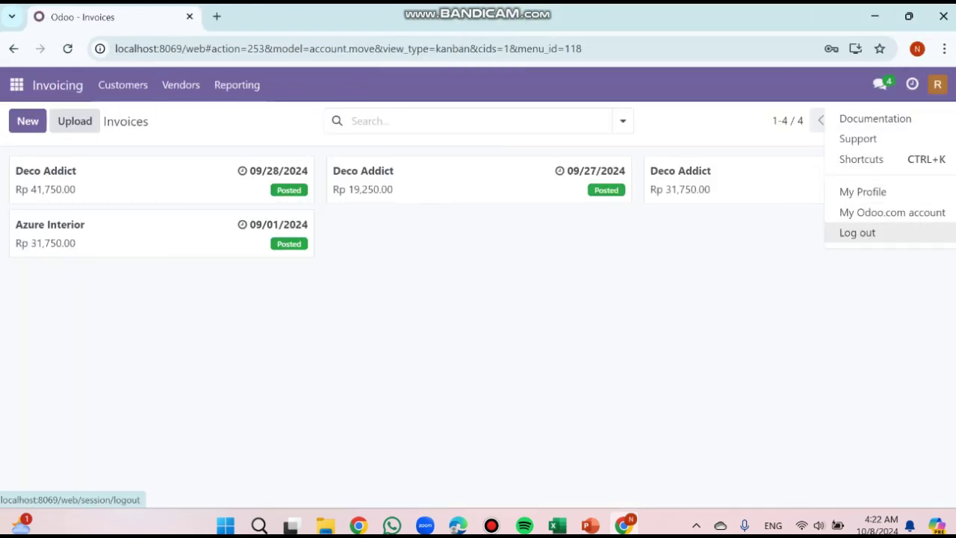
left_click(856, 232)
left_click(944, 16)
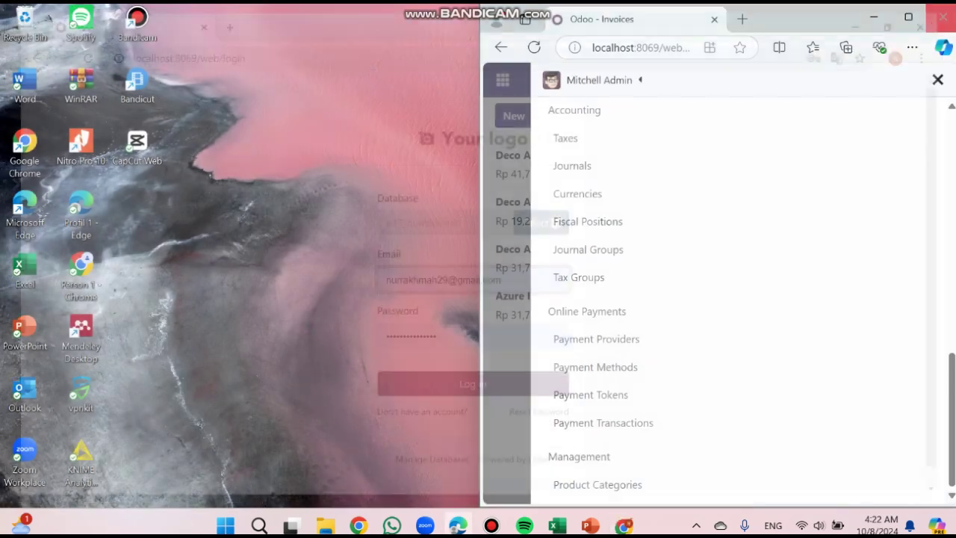
Maximize the administrator's window and log the administrator out of Odoo
left_click(908, 17)
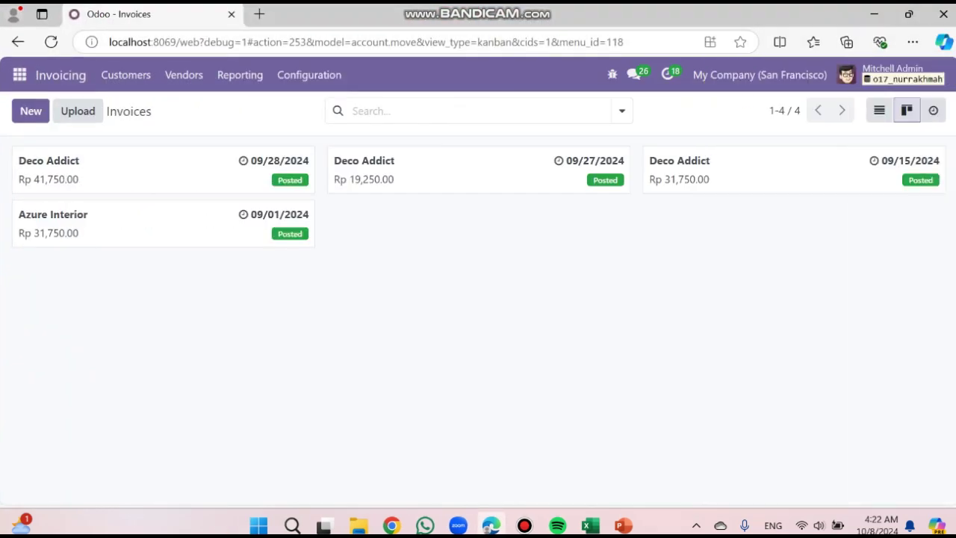
left_click(846, 74)
left_click(855, 222)
mouse_move(491, 525)
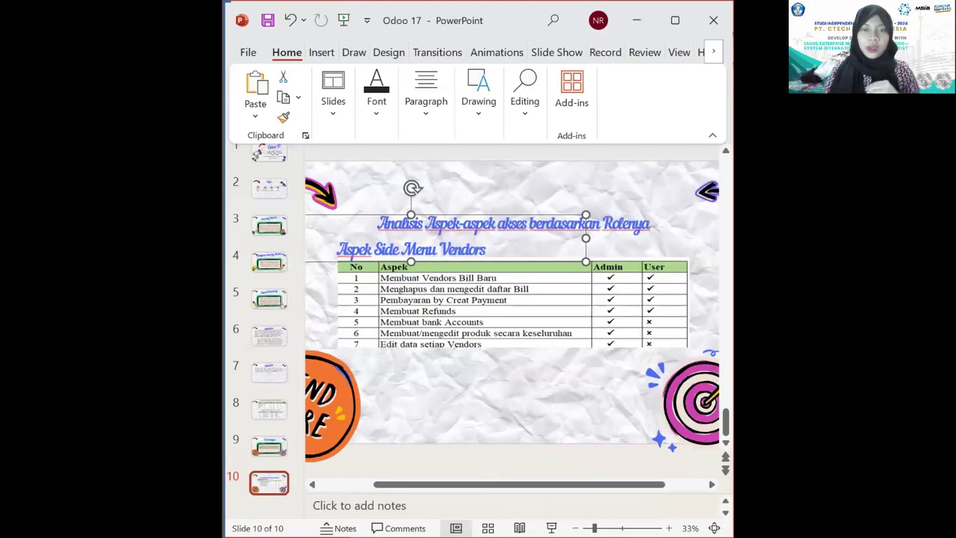
Maximize PowerPoint to show slide 10's 'Aspek Side Menu Vendors' Admin versus User access table
left_click(675, 20)
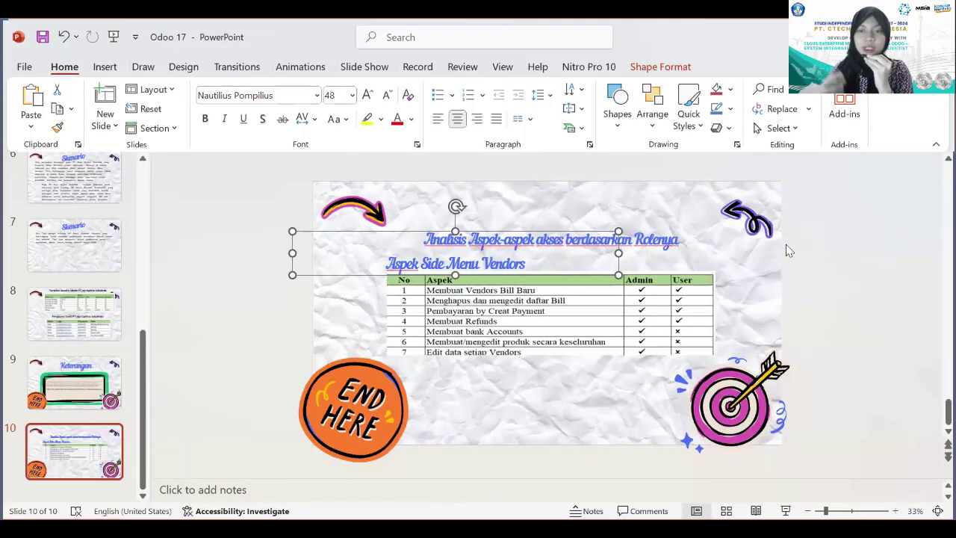